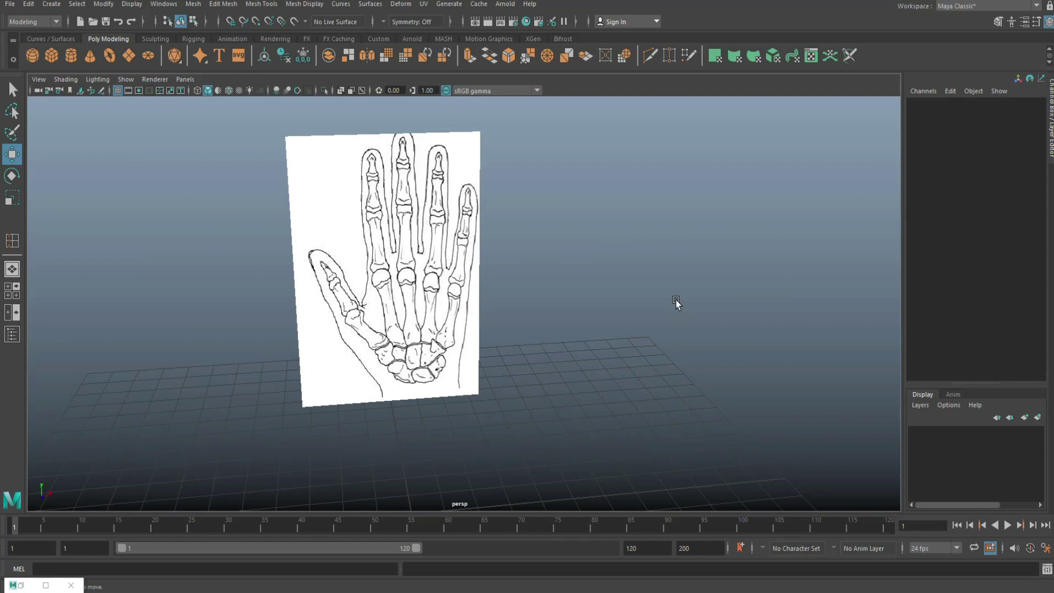
Step: Create a polygon cube and place it over the little-finger side of the wrist in the front view, with X-ray shading on
scroll(414, 357, down, 3)
alt+drag(450, 353, 457, 366)
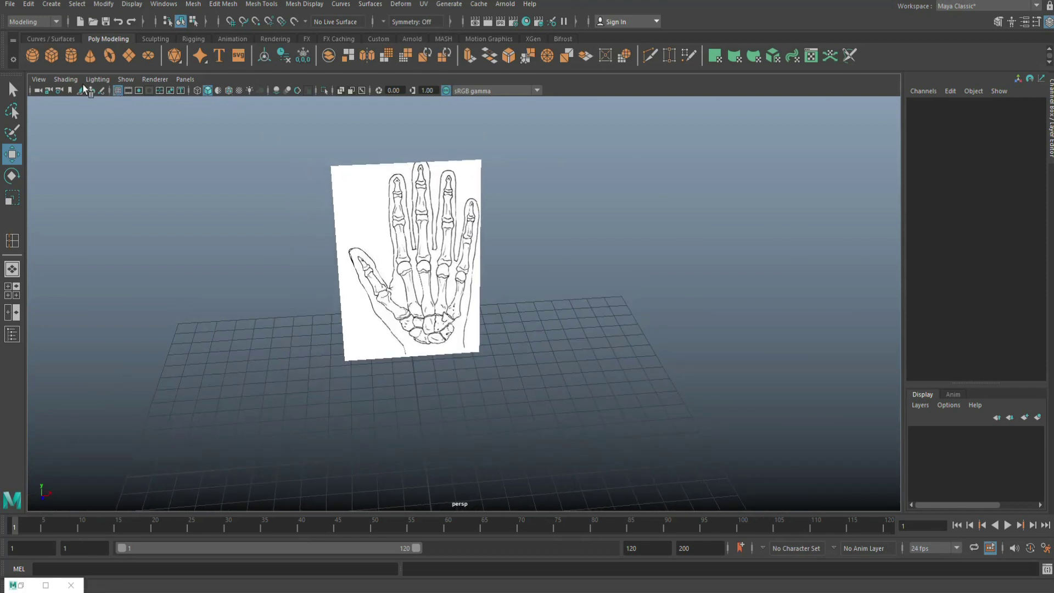
click(52, 57)
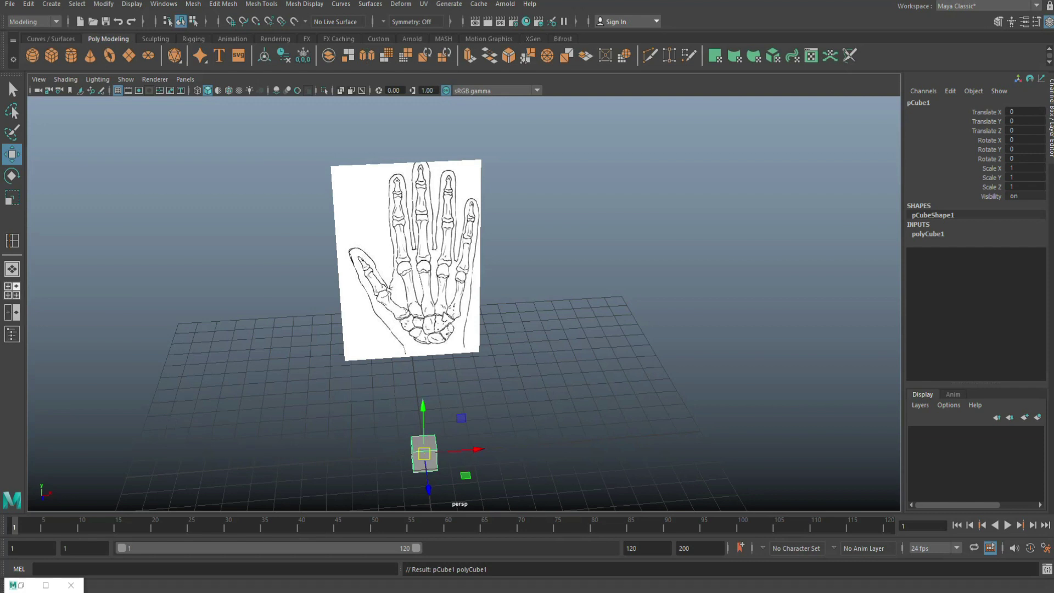
click(12, 291)
key(space)
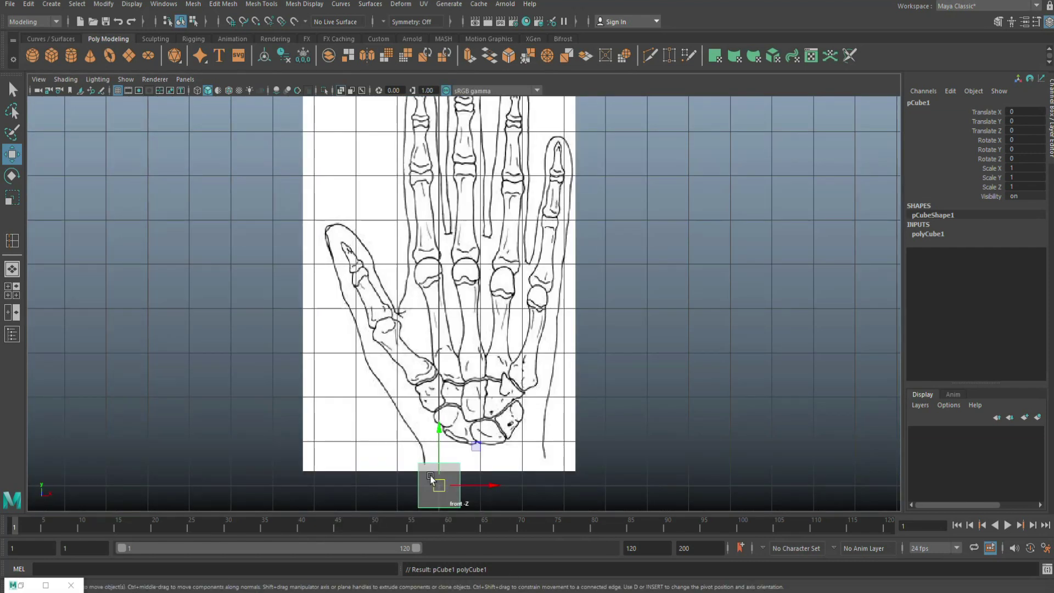
drag(439, 485, 469, 452)
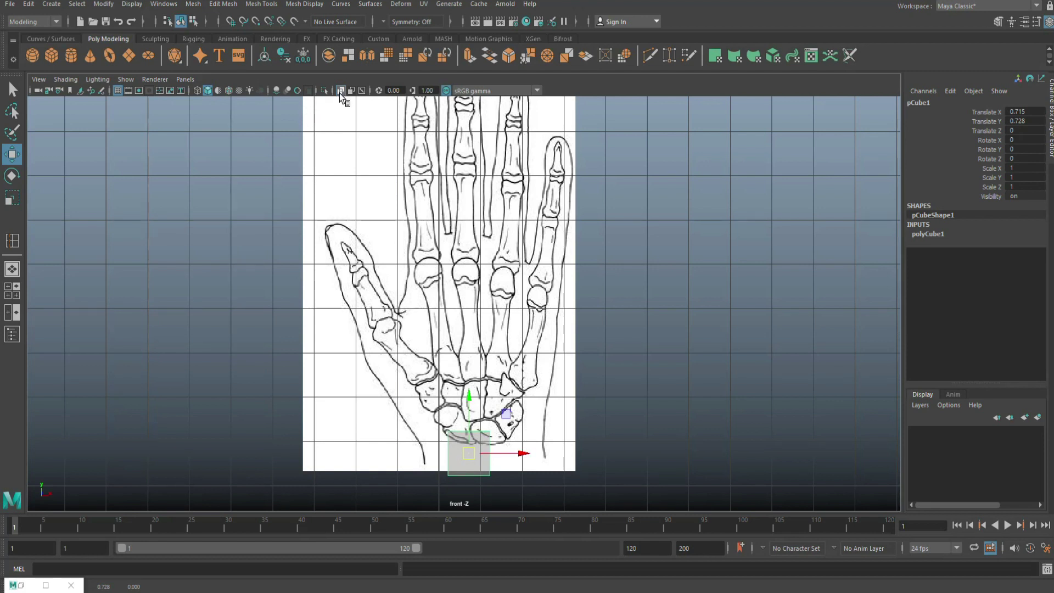
drag(466, 462, 526, 450)
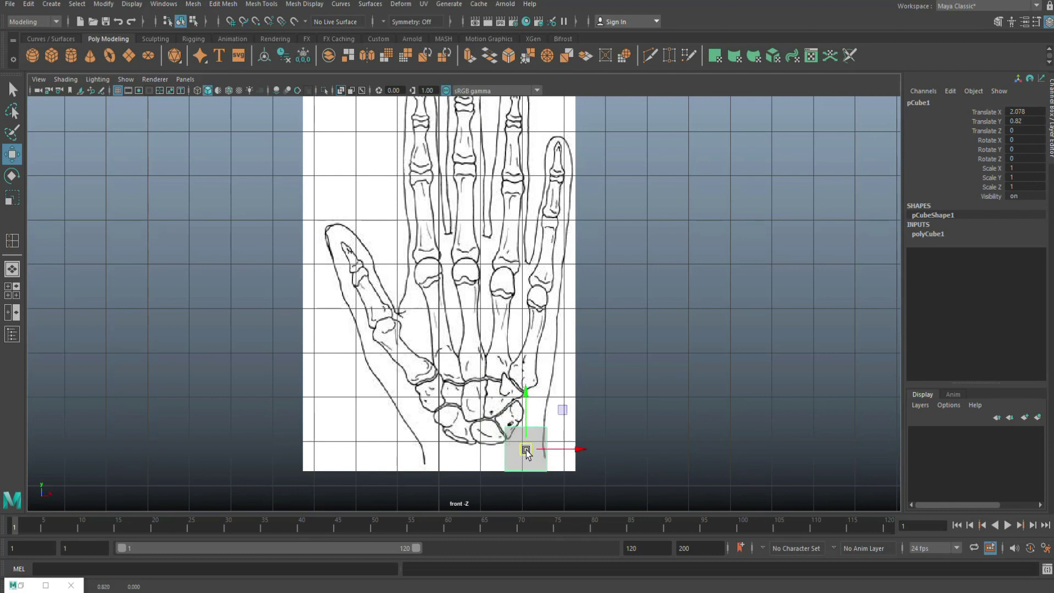
Step: Move the cube's corner vertices onto the palm outline, from the wrist up to the bases of the index and little fingers
right_drag(531, 432, 471, 283)
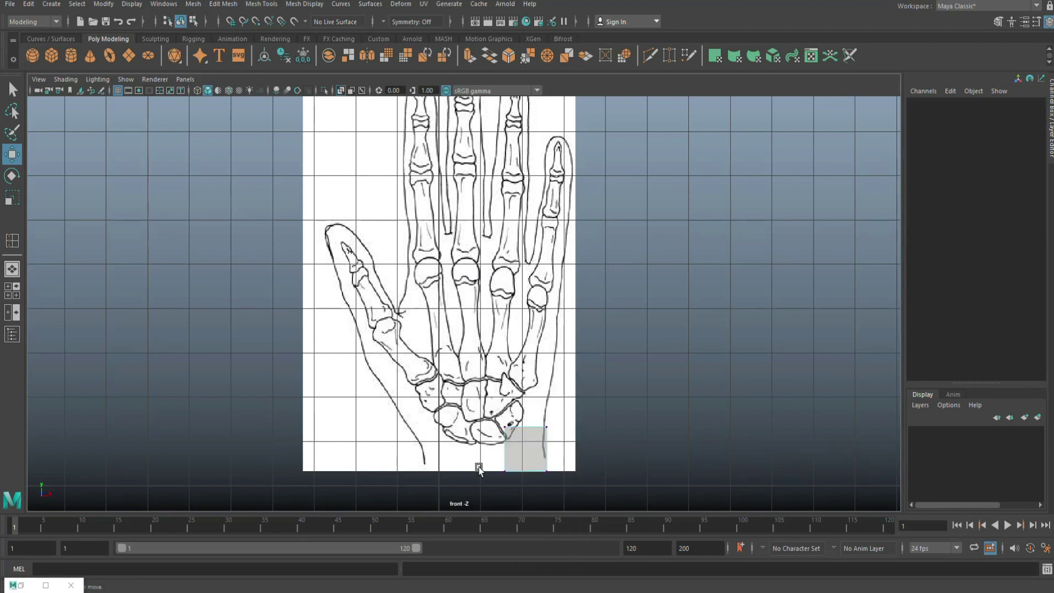
click(503, 471)
drag(503, 471, 424, 470)
click(551, 431)
drag(552, 432, 561, 270)
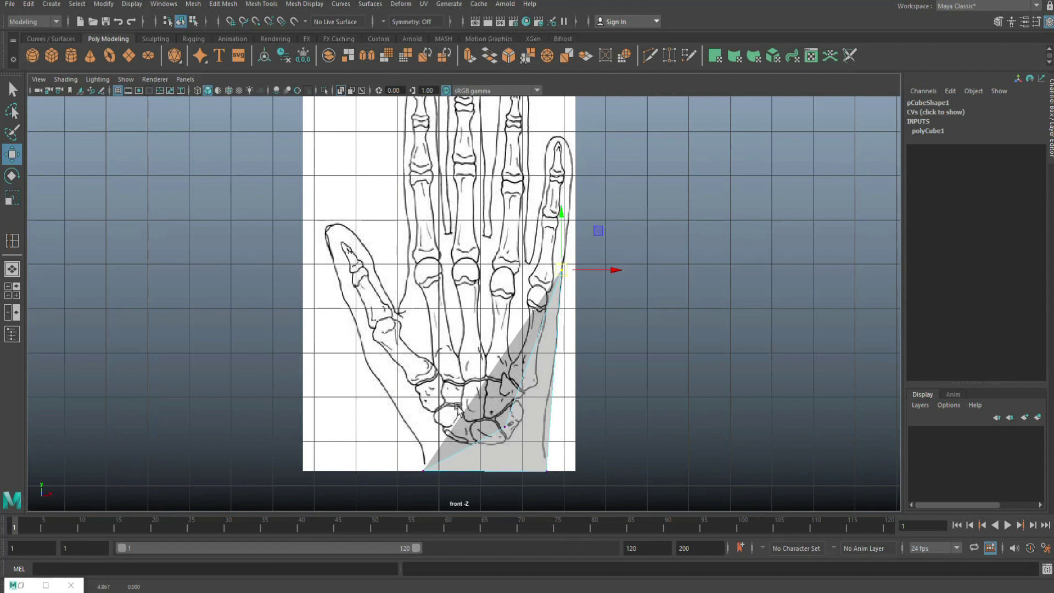
click(506, 427)
drag(509, 431, 412, 223)
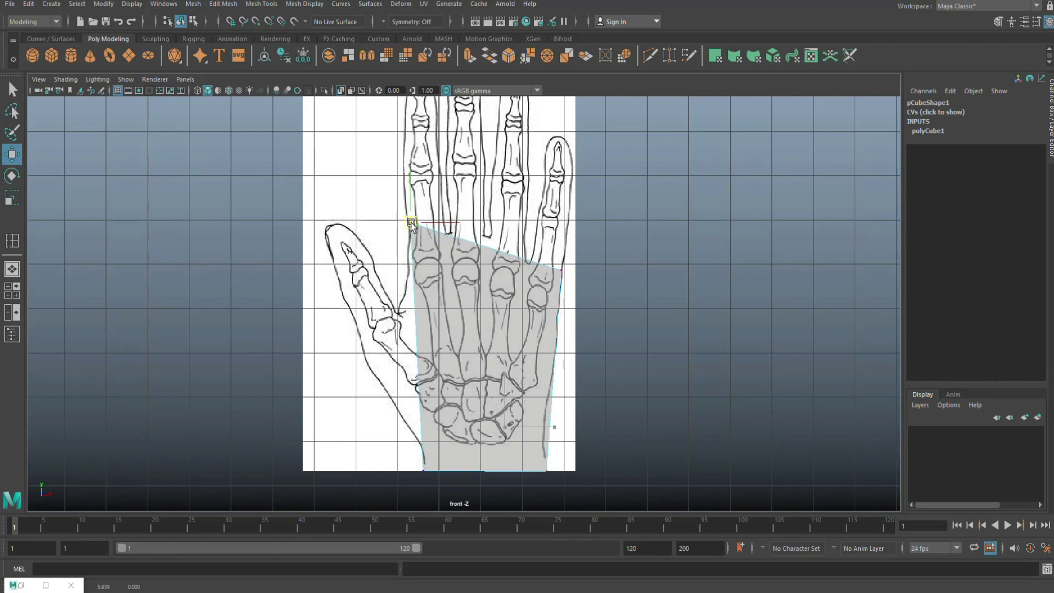
Step: Insert three evenly spaced lengthwise edge loops through the palm with the Multiple edge loops option, and turn X-ray shading off
click(233, 8)
mouse_move(262, 4)
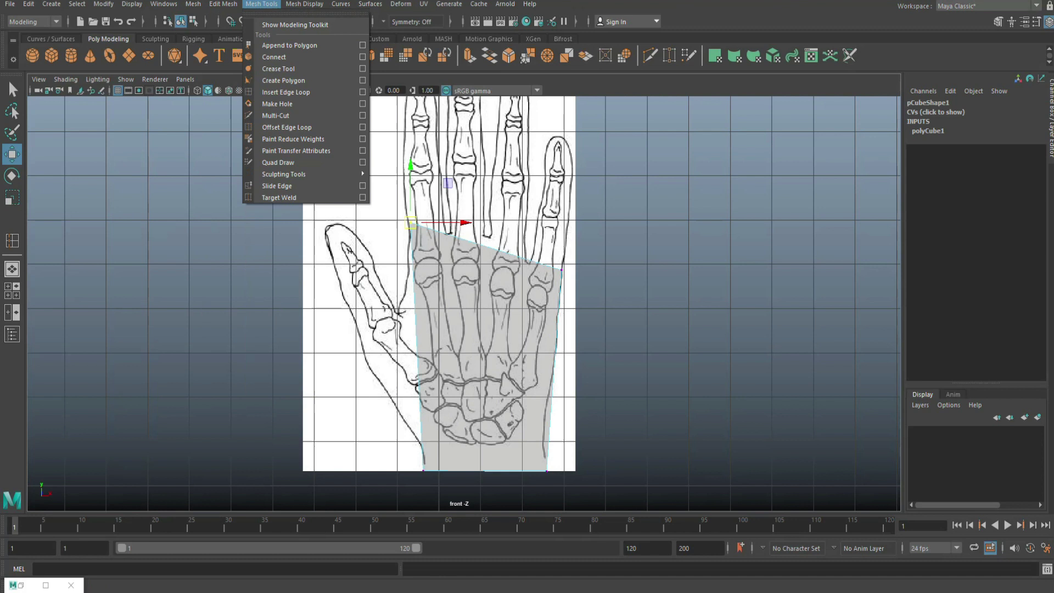
click(363, 92)
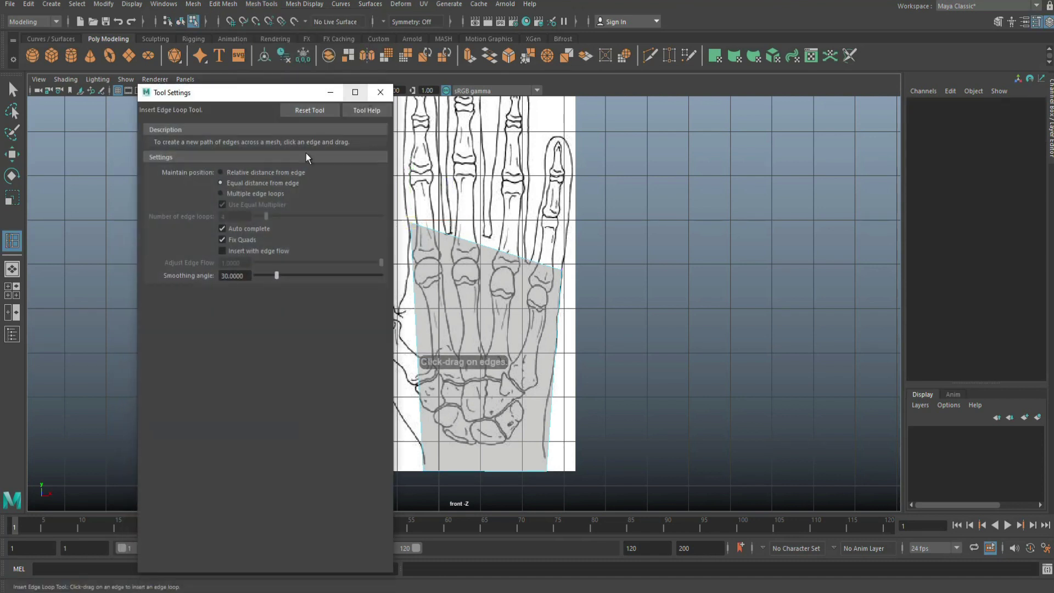
click(221, 194)
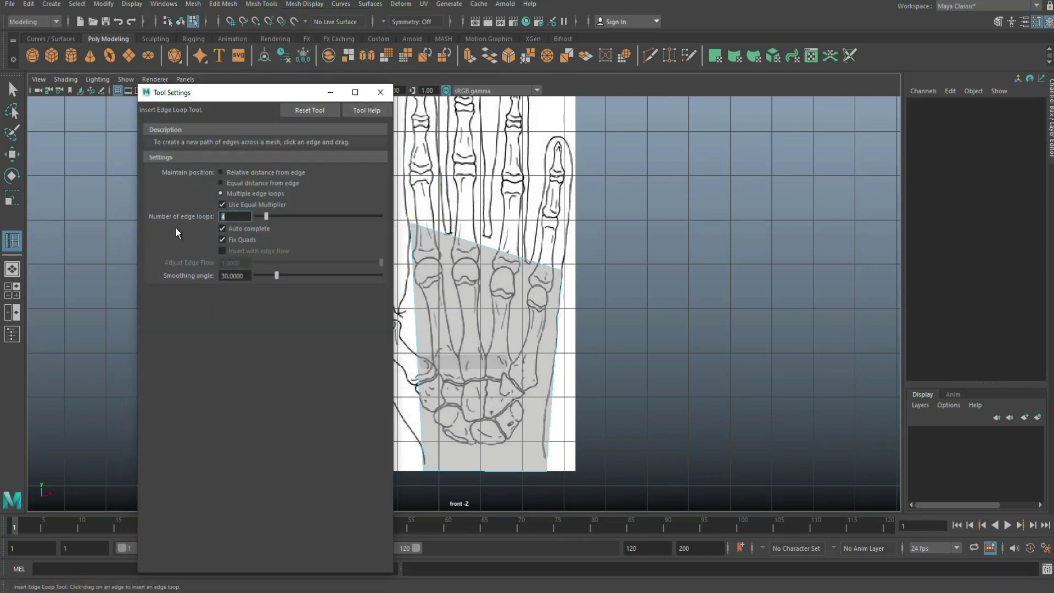
click(381, 93)
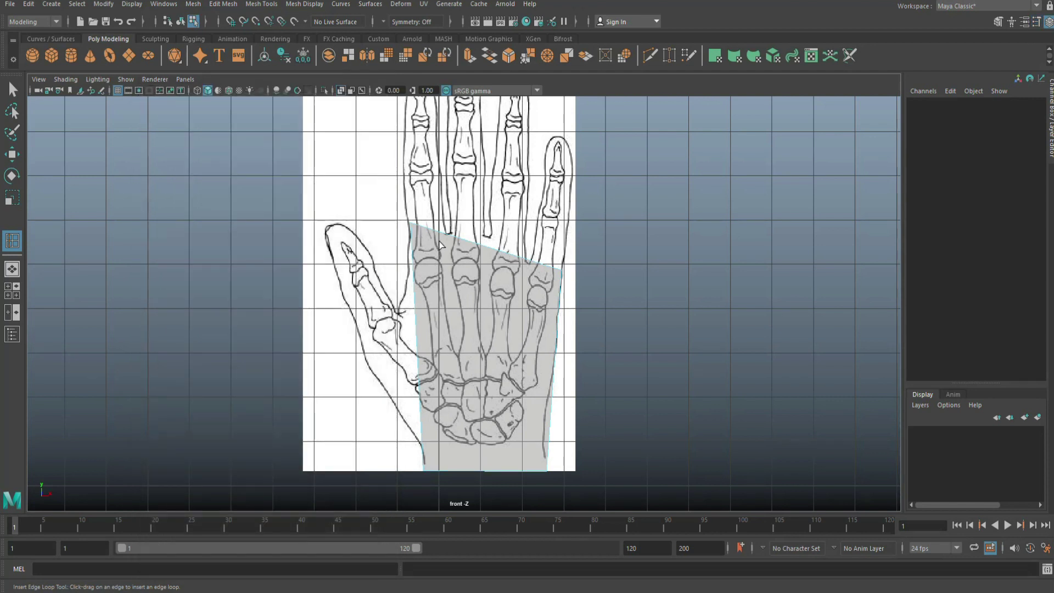
click(447, 235)
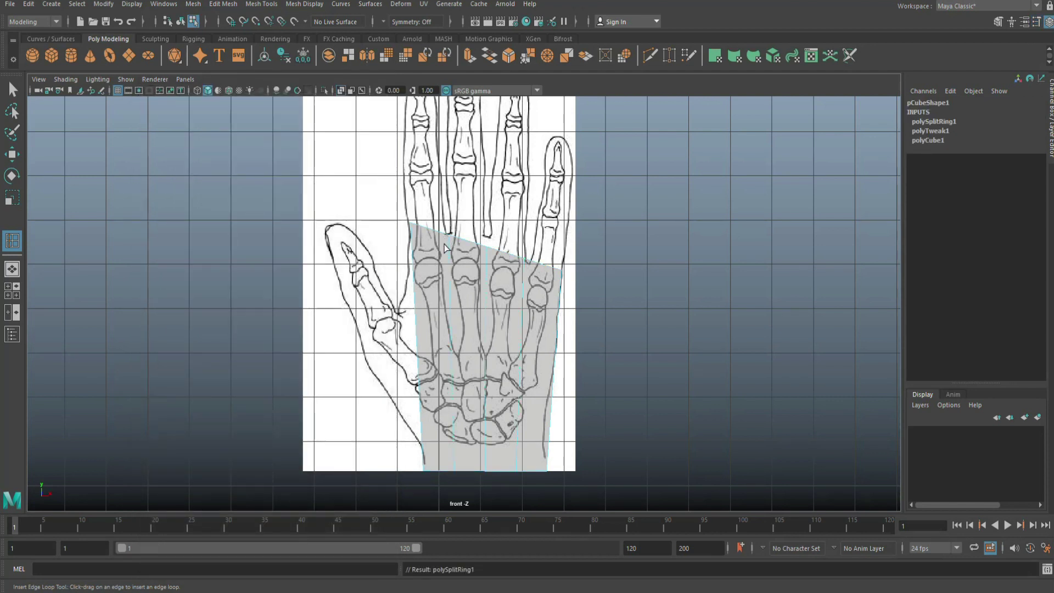
click(341, 90)
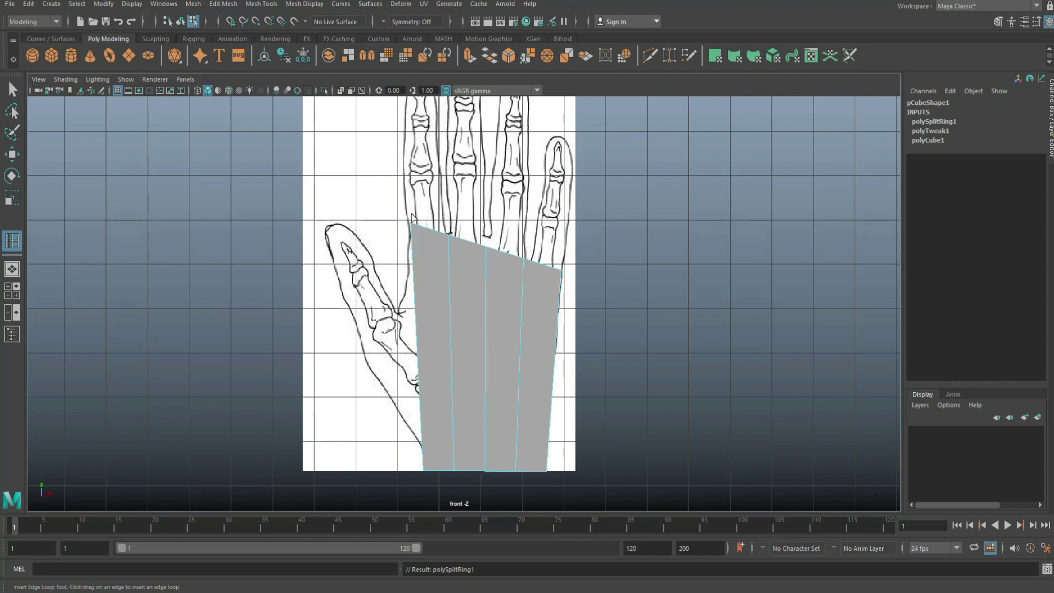
Step: Move the vertices along the palm's upper edge to match the finger bases and the gaps between the fingers
scroll(475, 311, up, 2)
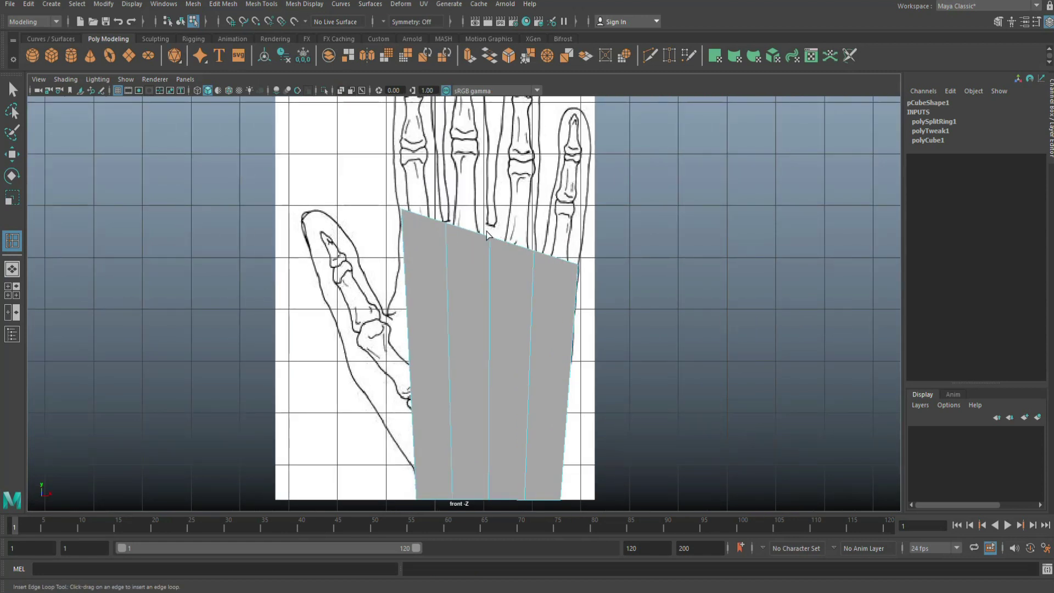
right_drag(437, 235, 391, 236)
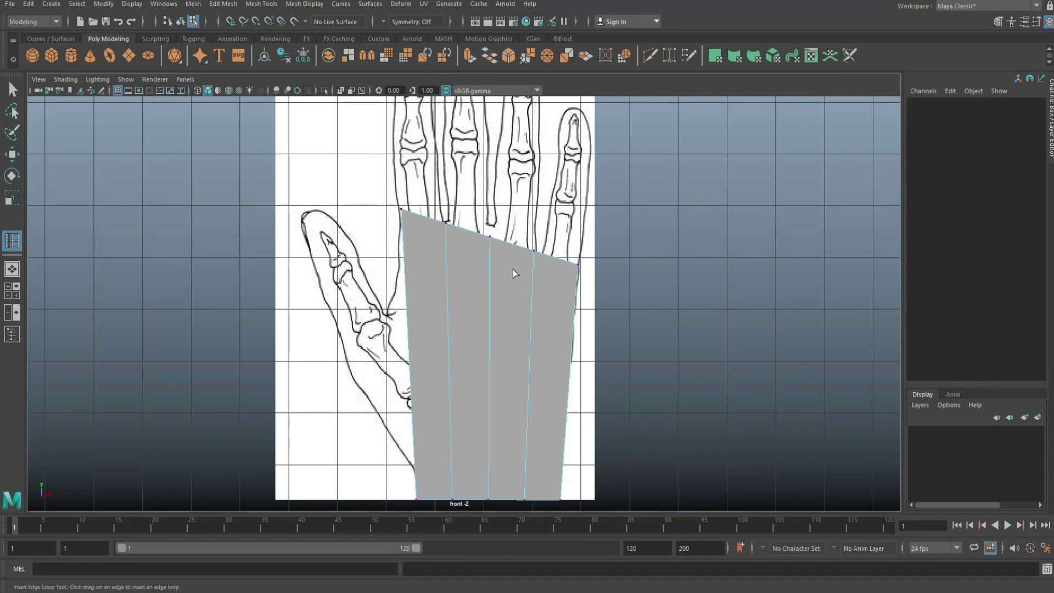
key(q)
right_drag(493, 282, 444, 284)
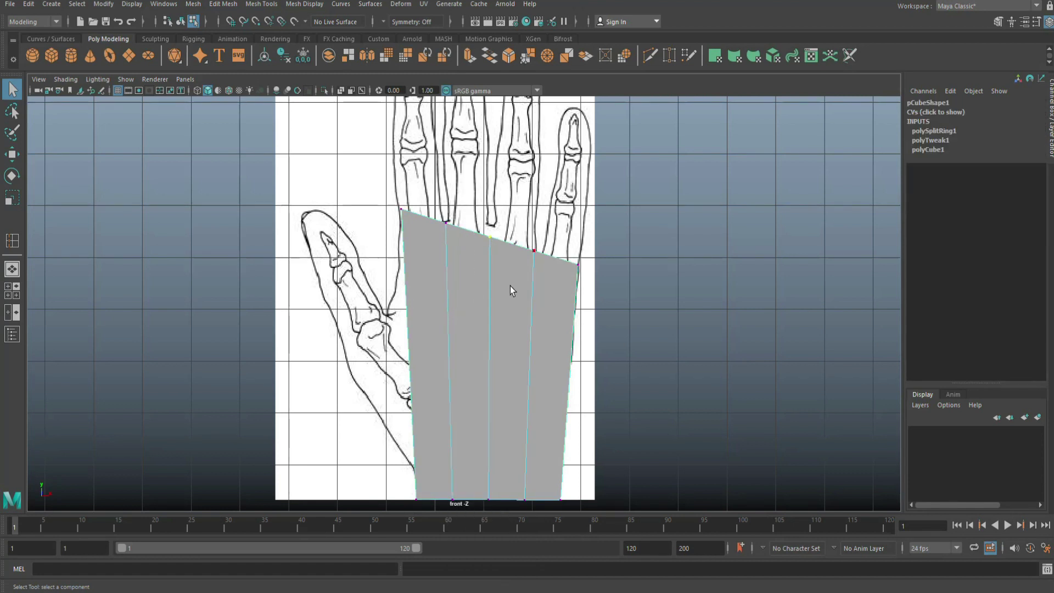
key(w)
drag(491, 242, 492, 230)
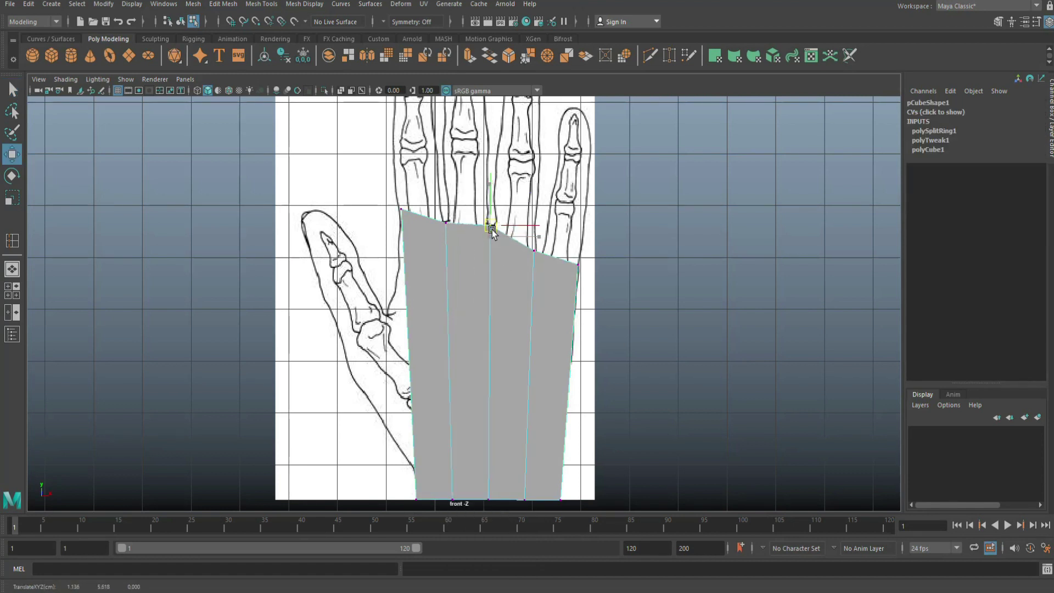
drag(390, 200, 398, 230)
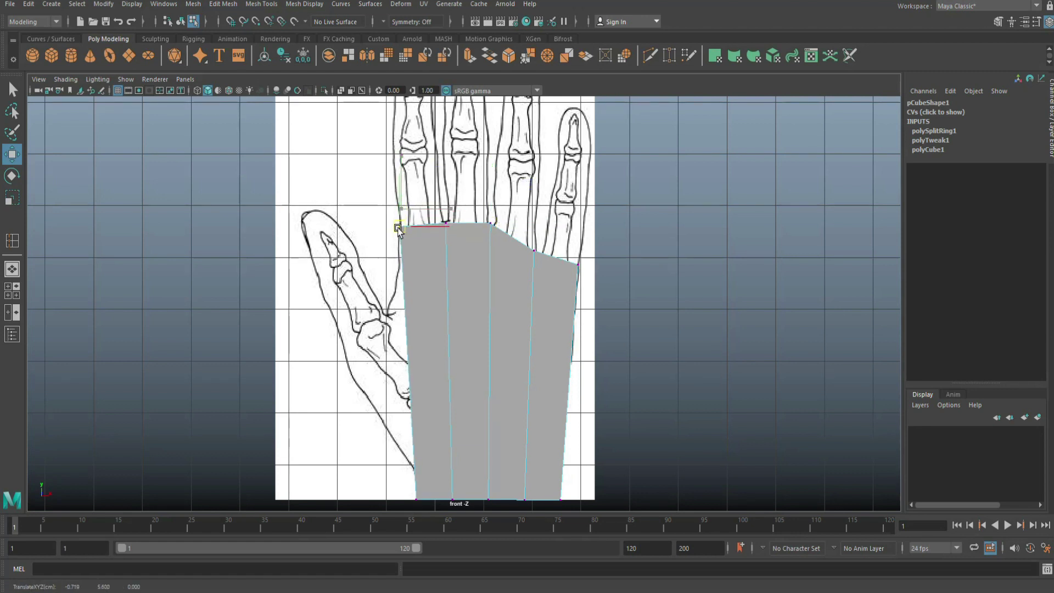
click(537, 254)
drag(538, 256, 576, 280)
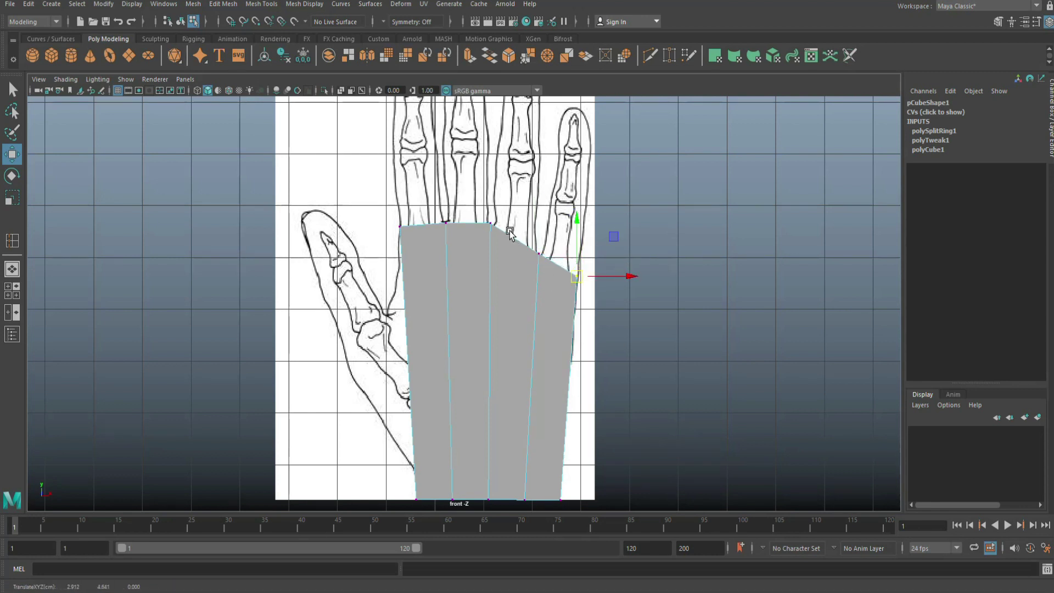
click(491, 224)
drag(492, 225, 496, 227)
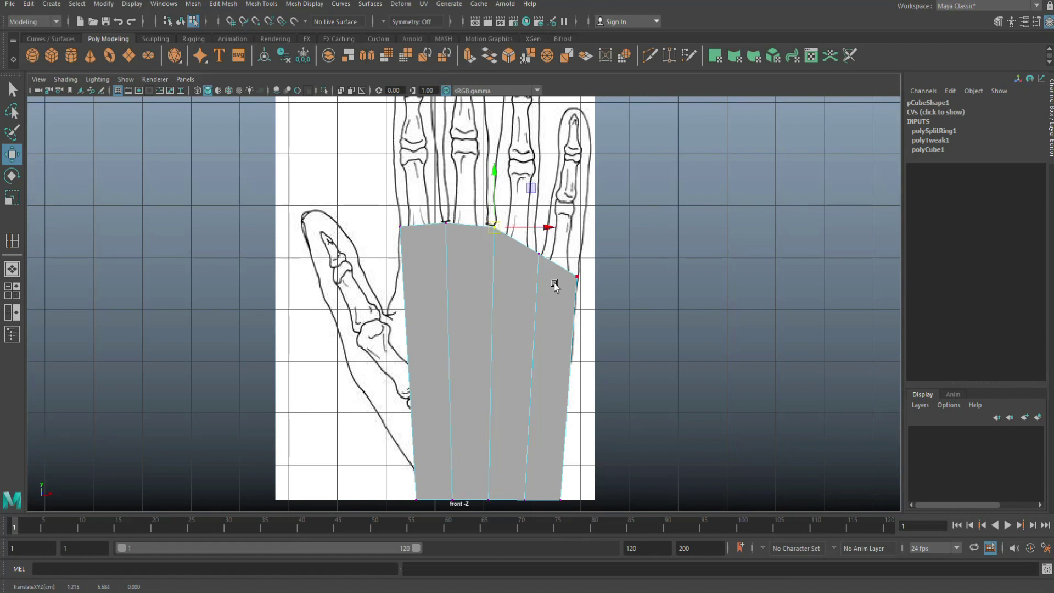
Step: Insert one crosswise edge loop through the palm at the height of the thumb web, using Equal distance from edge
click(260, 6)
click(365, 94)
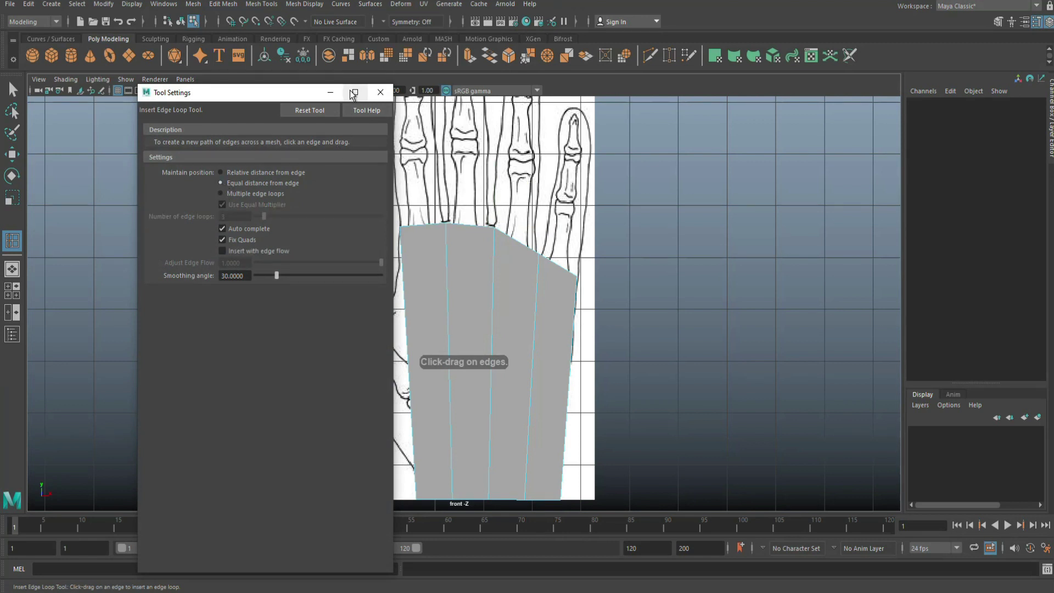
click(330, 92)
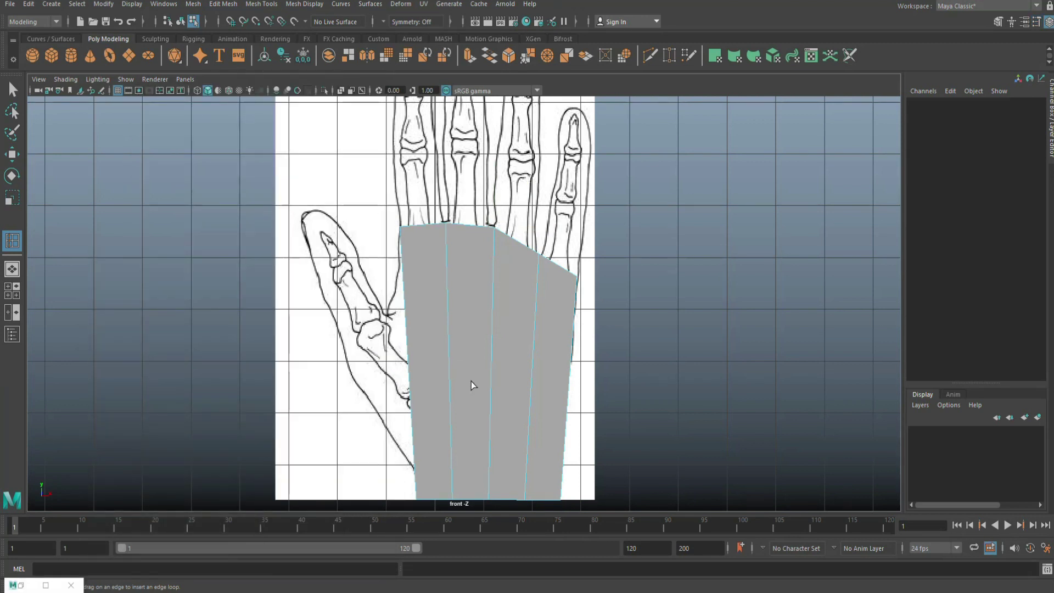
click(450, 353)
drag(452, 354, 459, 311)
key(q)
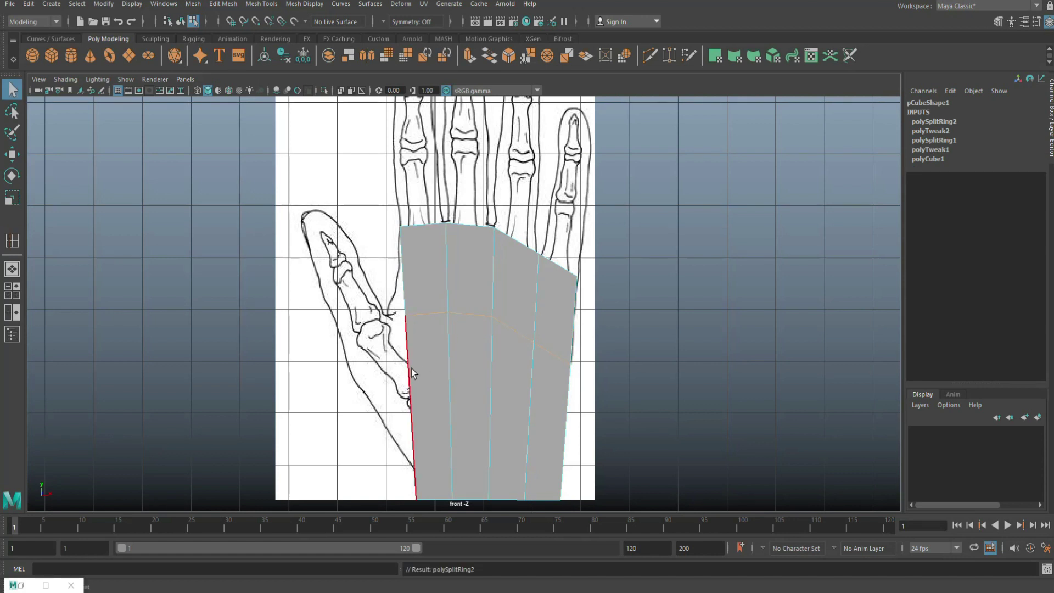
Step: Move the crosswise loop's thumb-side vertex outward to the web between the thumb and index finger
right_drag(437, 283, 388, 291)
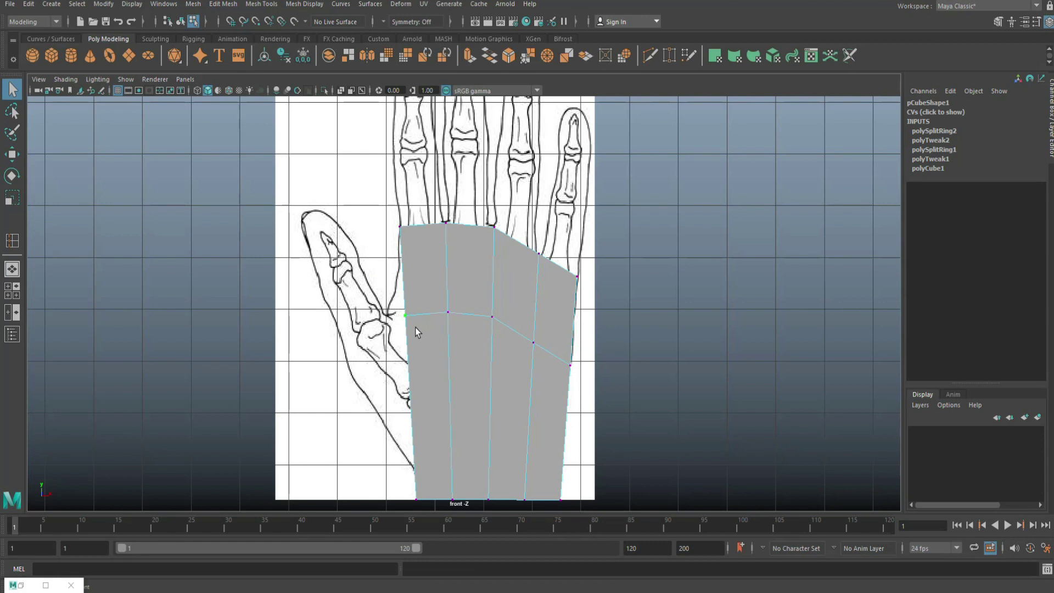
key(w)
drag(409, 315, 390, 310)
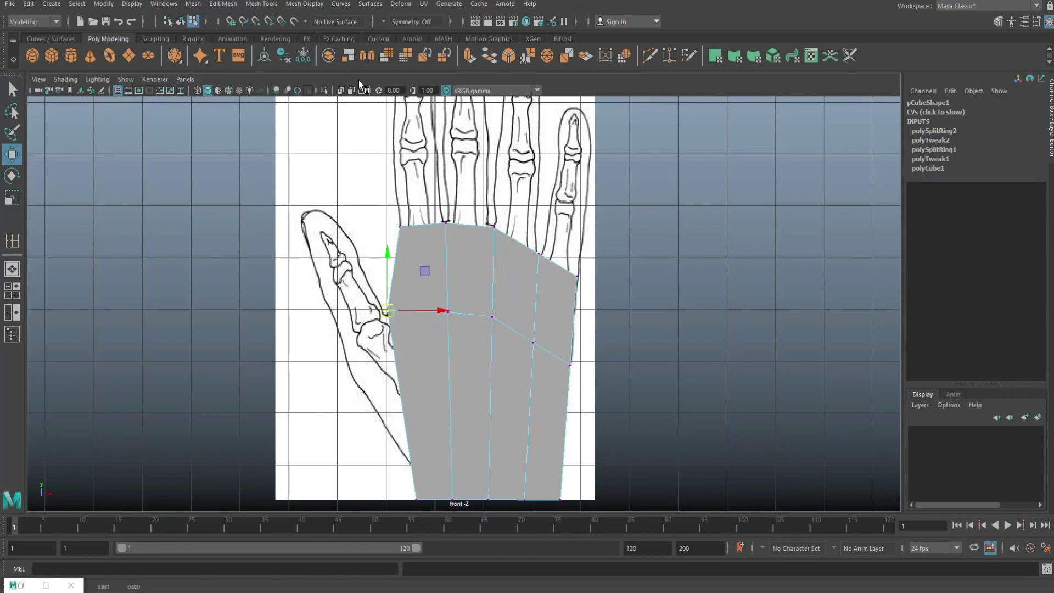
click(342, 91)
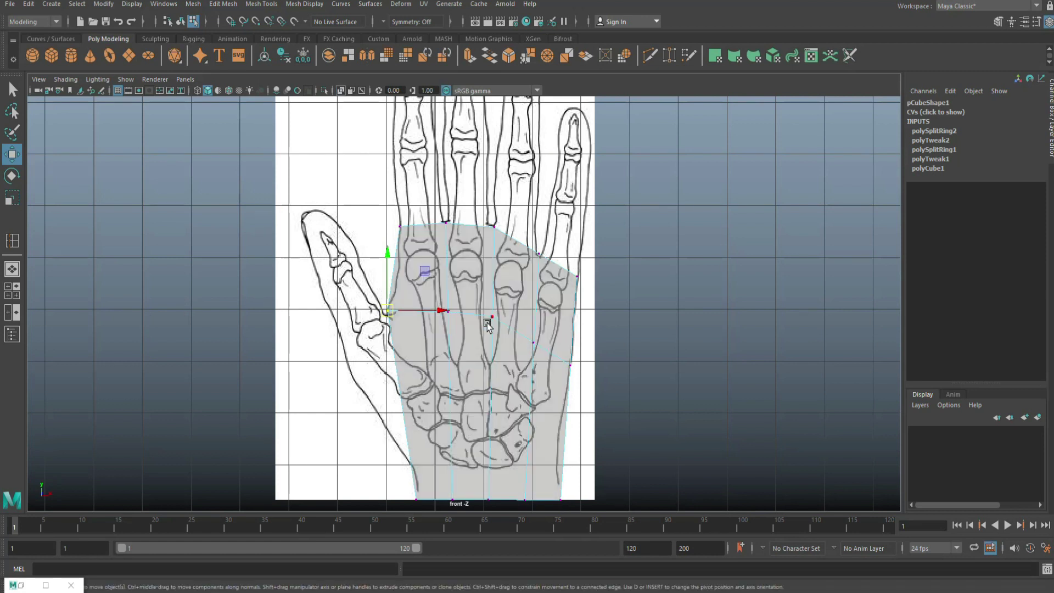
drag(435, 285, 464, 347)
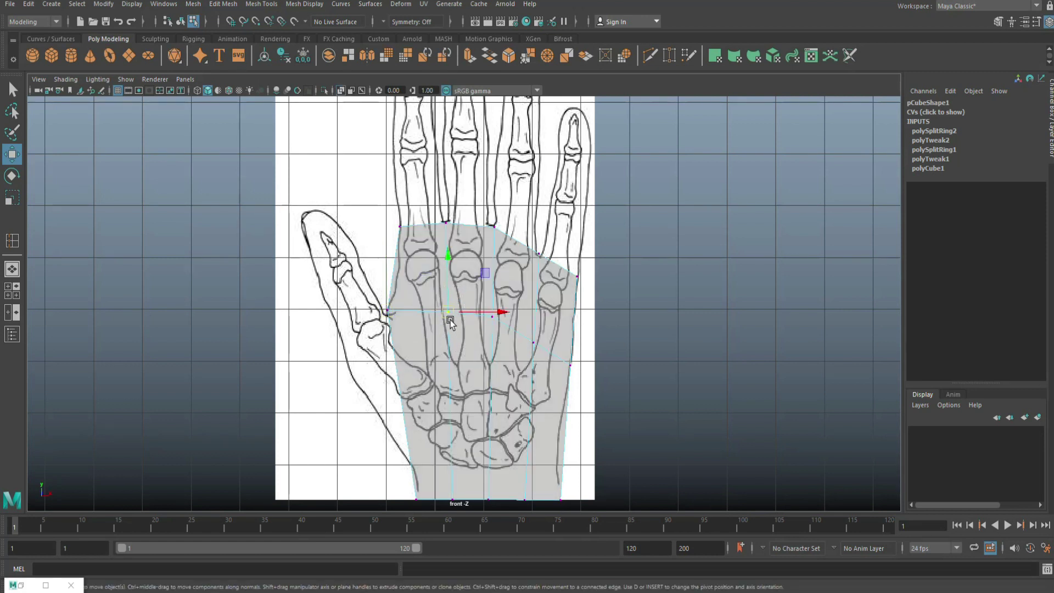
drag(449, 313, 426, 281)
click(493, 317)
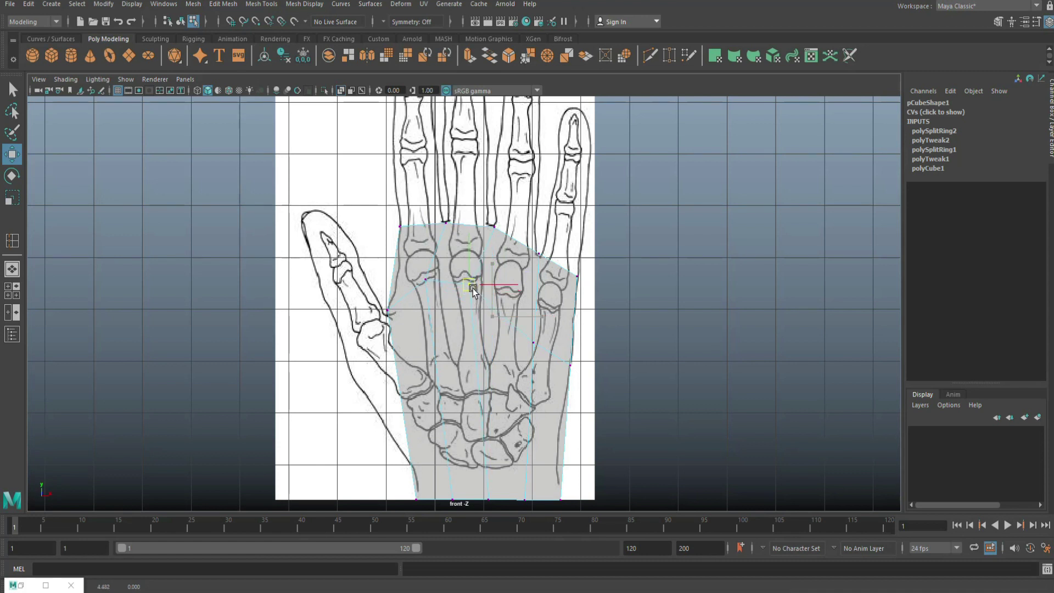
drag(473, 288, 473, 288)
key(ctrl+z)
key(ctrl+z)
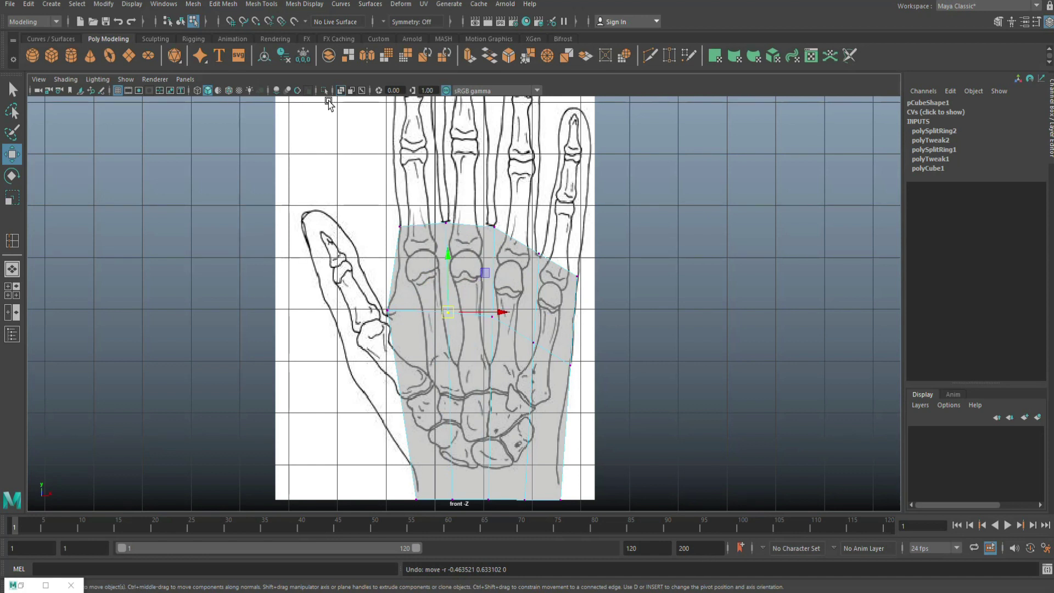
click(341, 90)
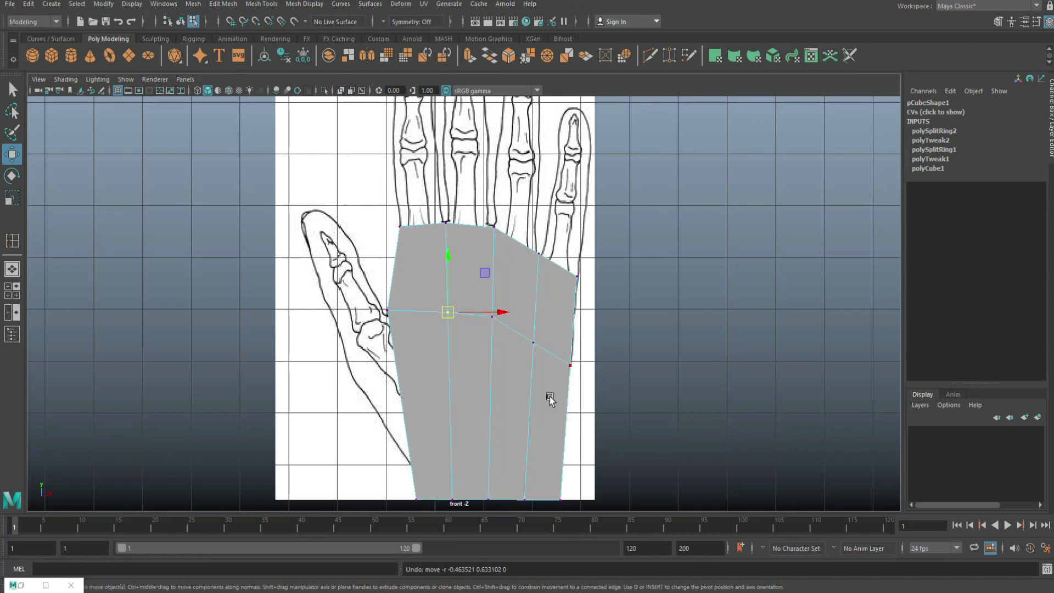
Step: Lower the crosswise loop's little-finger-side vertex, raise its vertex below the index-middle gap, and pull the wrist's little-finger-side corner in to the outline
click(570, 365)
drag(570, 375, 570, 375)
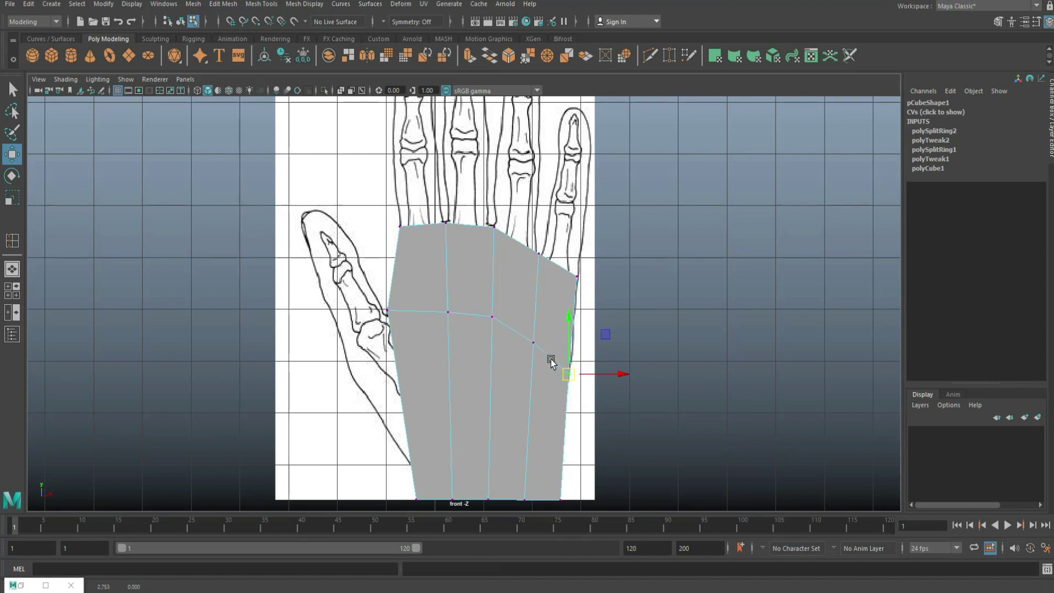
click(532, 339)
mouse_move(437, 305)
mouse_down()
mouse_move(456, 343)
mouse_move(450, 305)
mouse_up()
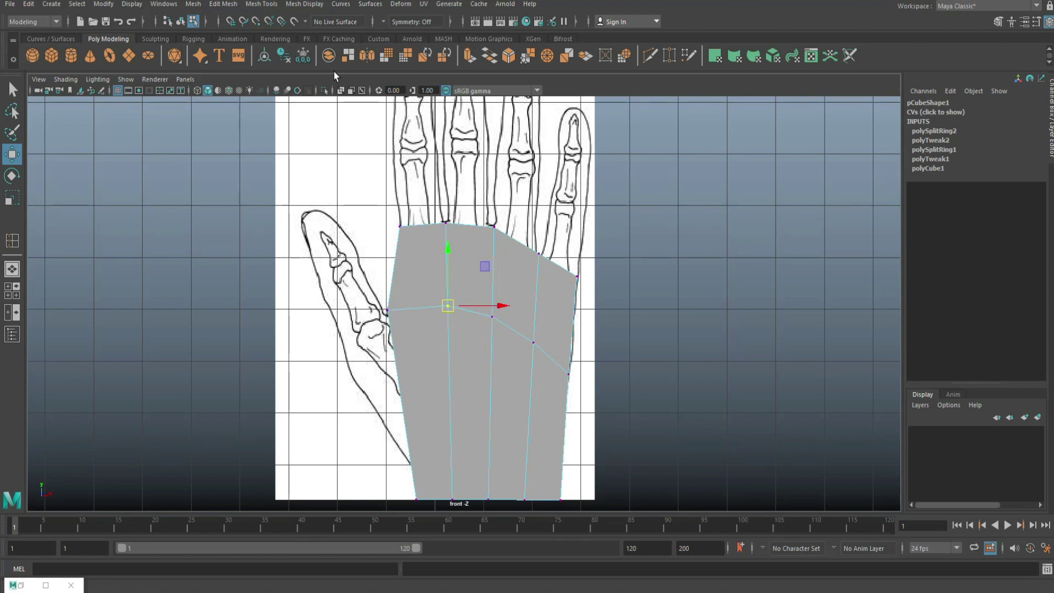
click(340, 91)
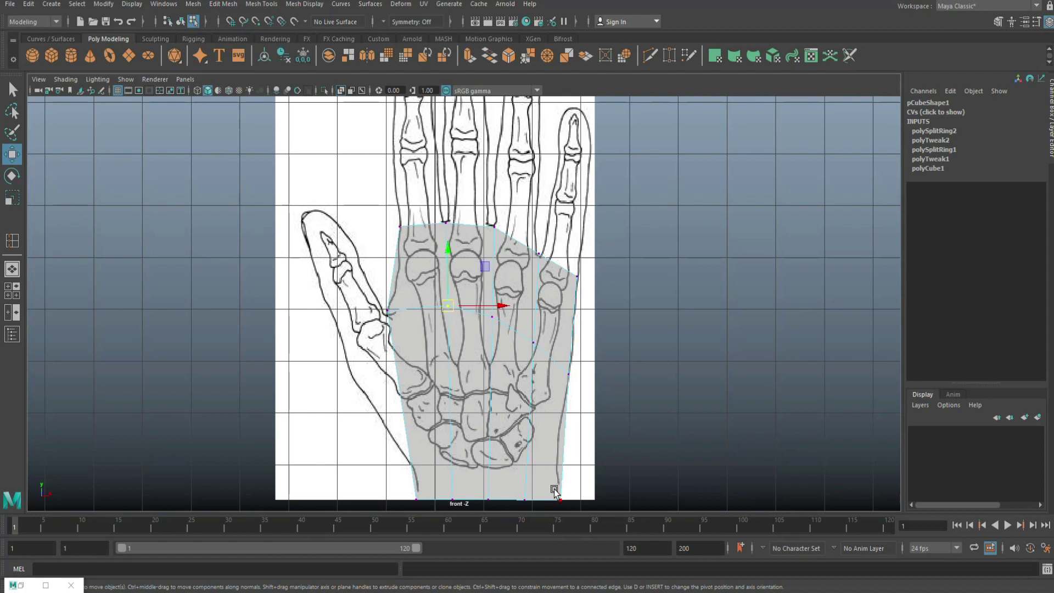
drag(579, 518, 556, 501)
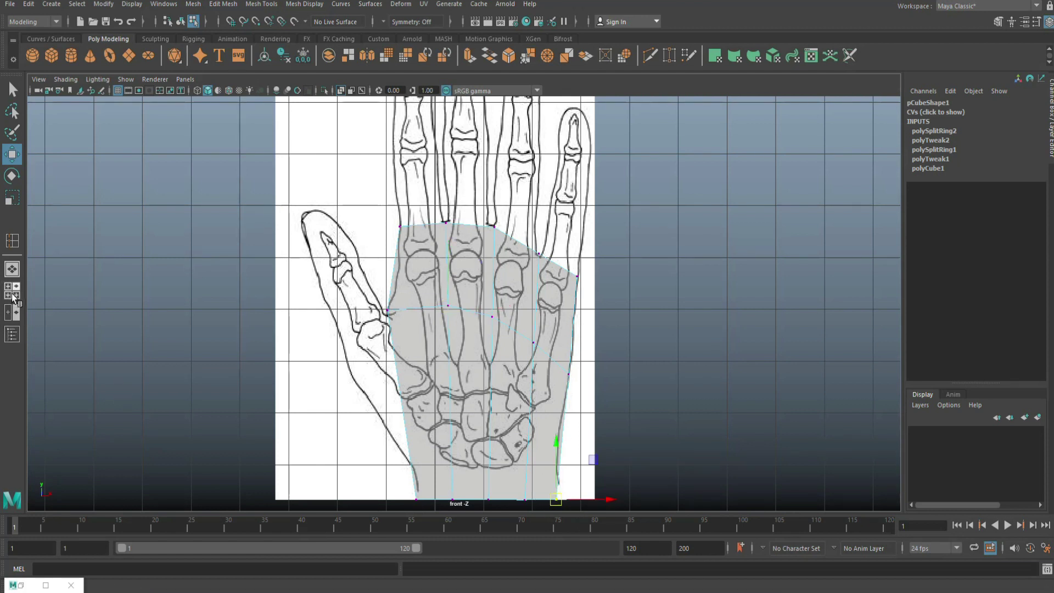
Step: Pull the crosswise loop's edges outward in depth on the palm face that points away from the reference image
key(space)
key(space)
alt+drag(527, 301, 621, 263)
scroll(627, 299, down, 2)
scroll(628, 308, up, 6)
alt+drag(639, 326, 585, 323)
right_drag(495, 282, 494, 249)
shift+double_click(573, 322)
drag(579, 333, 591, 340)
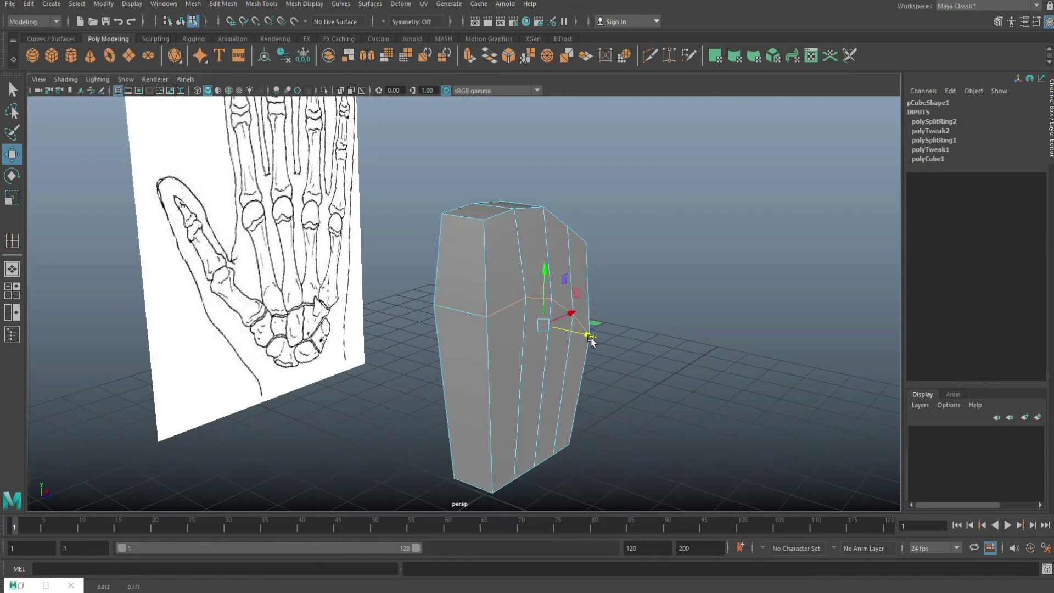
Step: Extrude the palm's four top faces as separate fingers, with Keep Faces Together off and a Local Translate Z of 0.607
alt+drag(705, 315, 648, 335)
right_drag(430, 292, 437, 305)
click(437, 305)
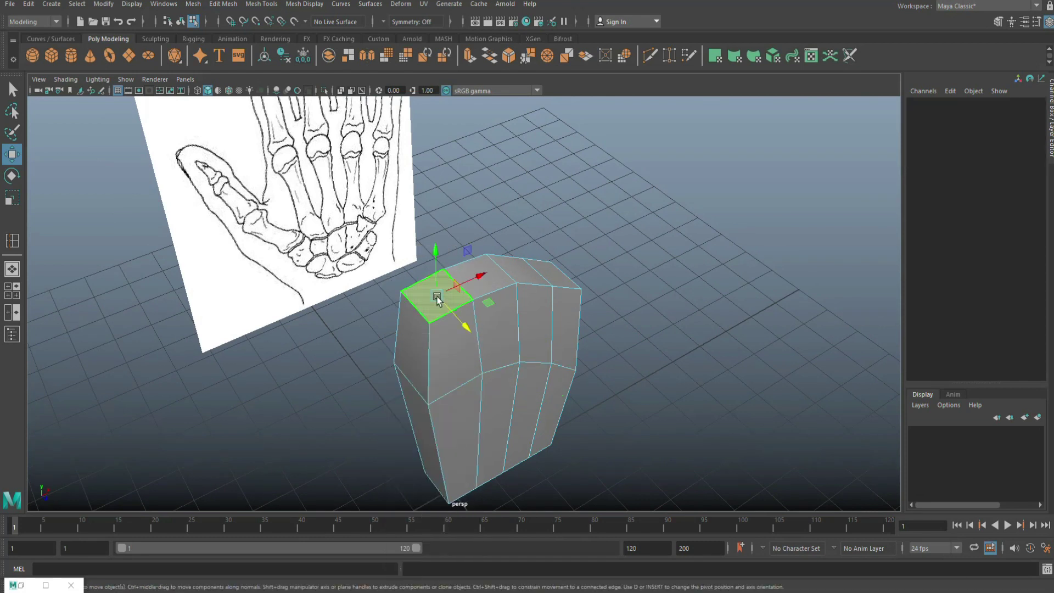
shift+click(480, 269)
shift+click(529, 275)
shift+click(551, 276)
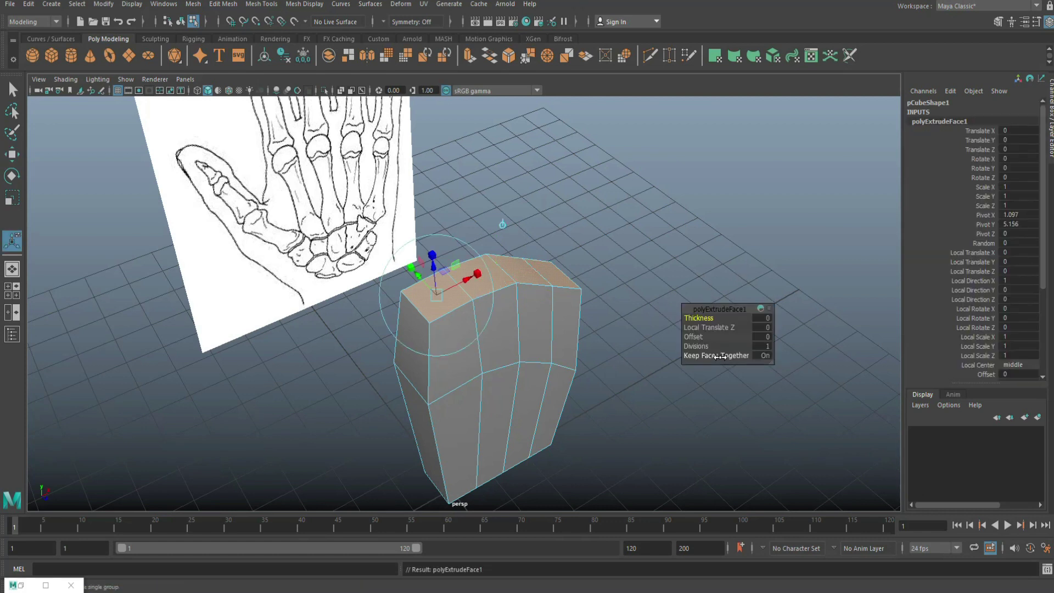
click(713, 356)
drag(433, 262, 433, 242)
Step: Raise the finger extrusion to a Local Translate Z of 1.484, bringing the index finger's end to its first joint on the reference
click(12, 290)
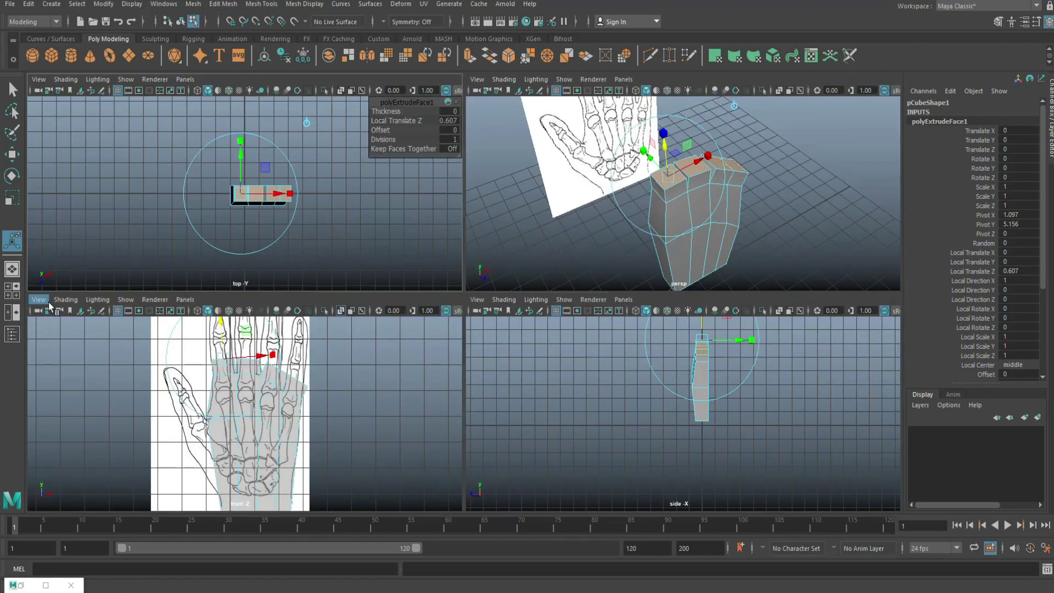
key(space)
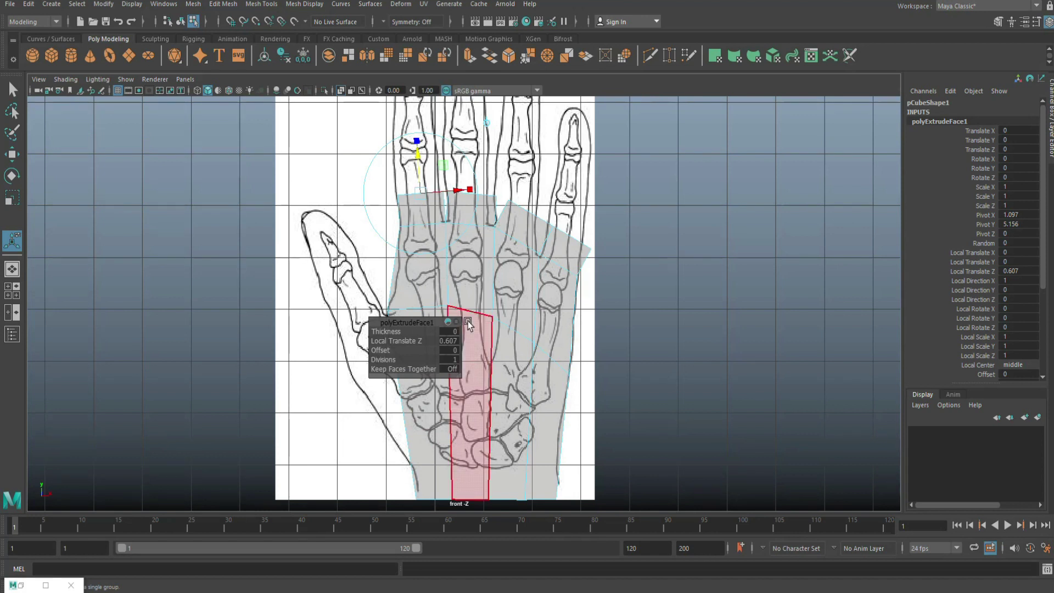
alt+middle_drag(488, 309, 259, 400)
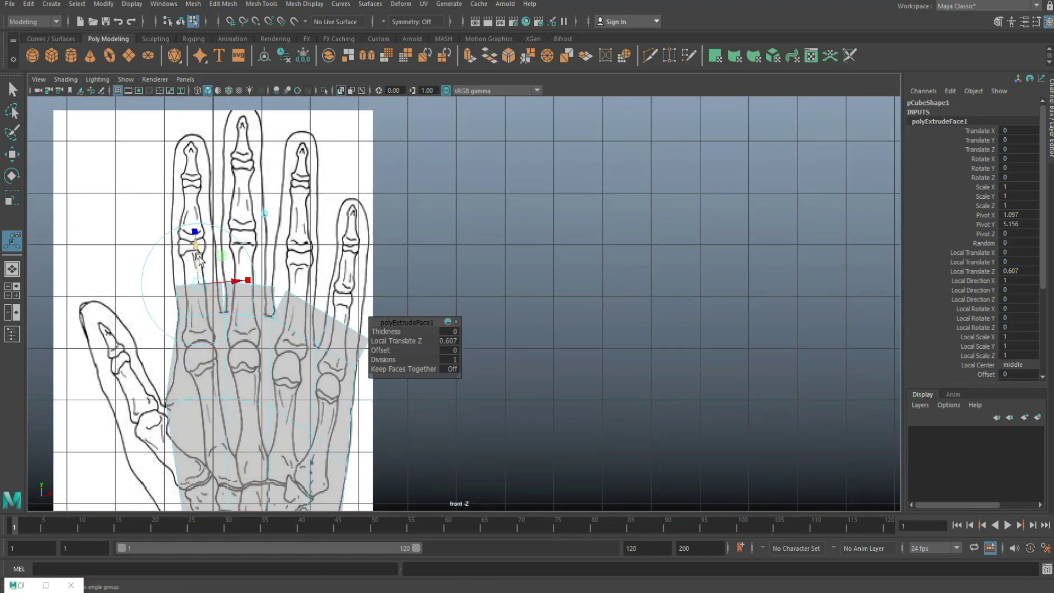
drag(200, 252, 197, 207)
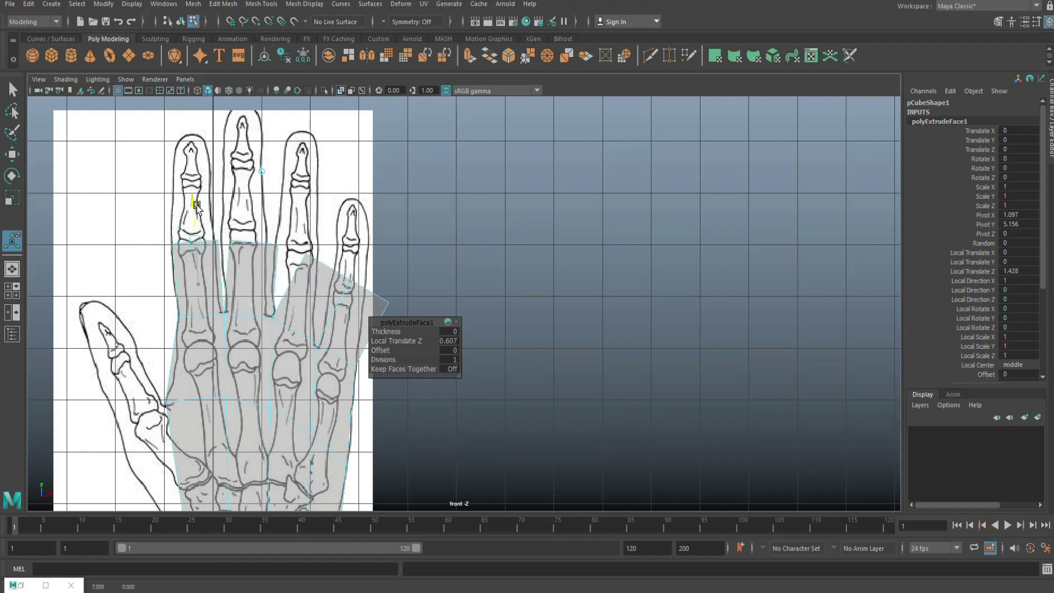
drag(196, 208, 197, 205)
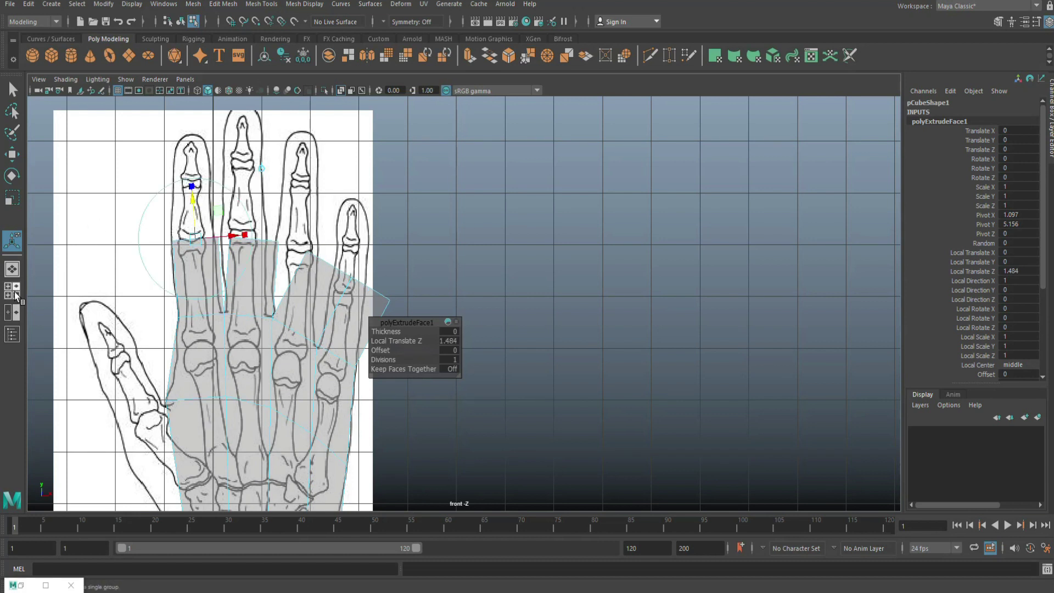
Step: Shift the ring finger's end face sideways towards the middle finger to separate it from the little finger
key(space)
key(space)
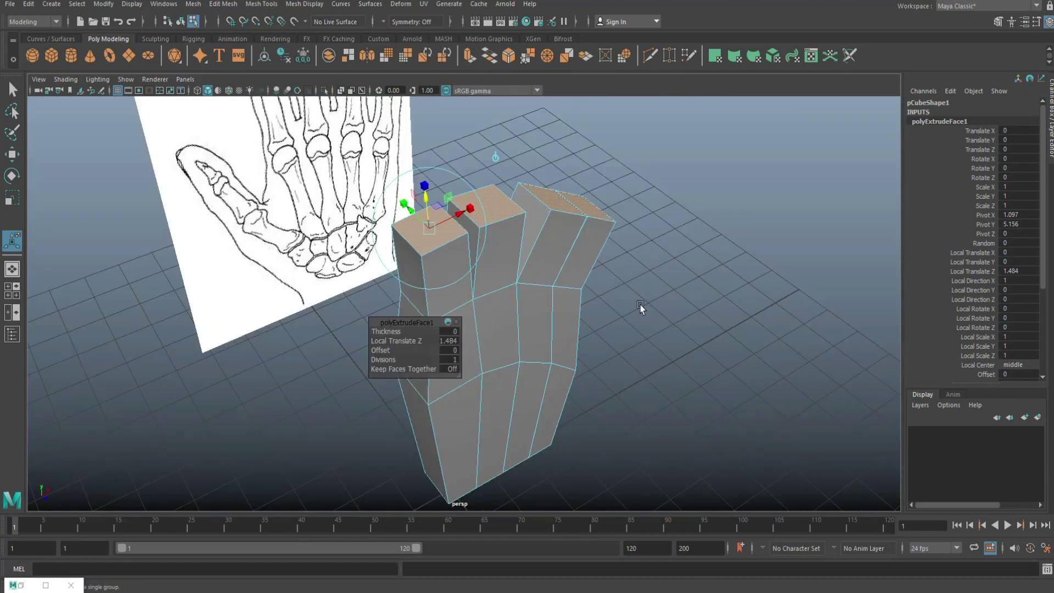
alt+drag(676, 330, 629, 339)
click(522, 270)
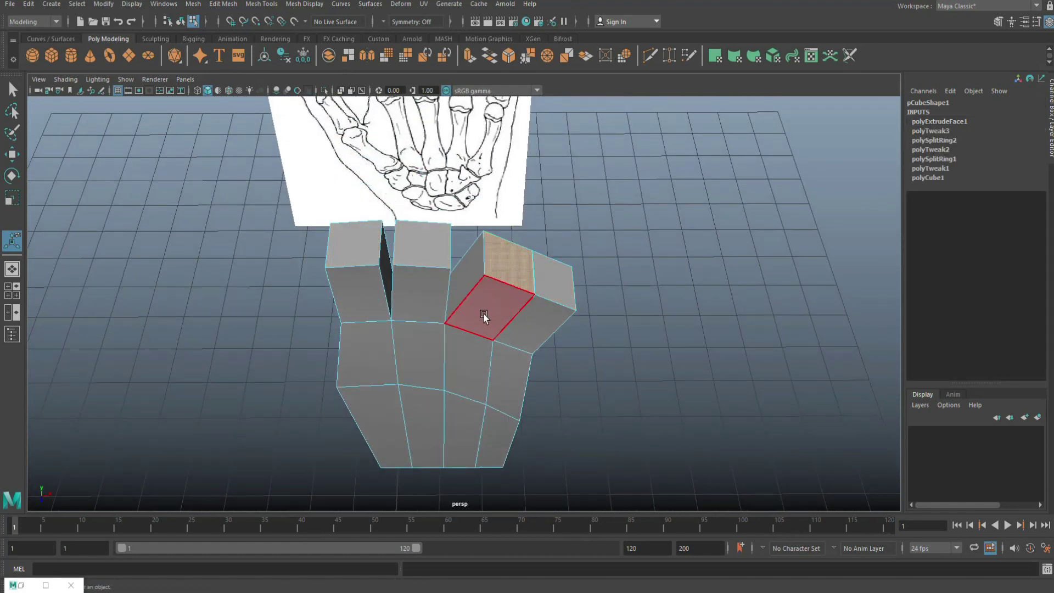
key(w)
drag(564, 265, 548, 271)
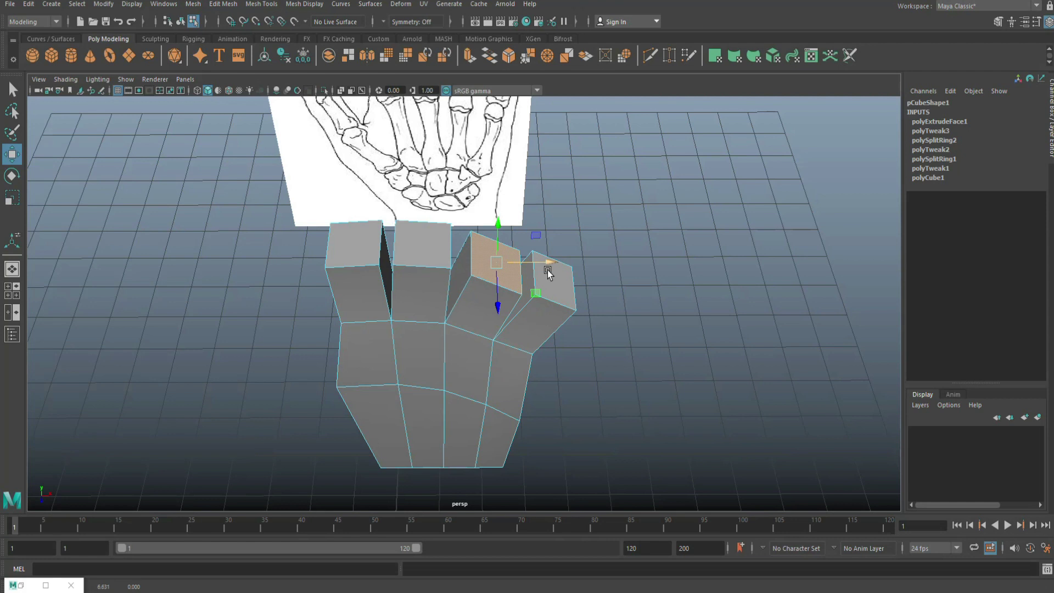
Step: Scale the index finger segment's upper end vertices slightly closer together to match the finger width on the reference
click(17, 295)
key(space)
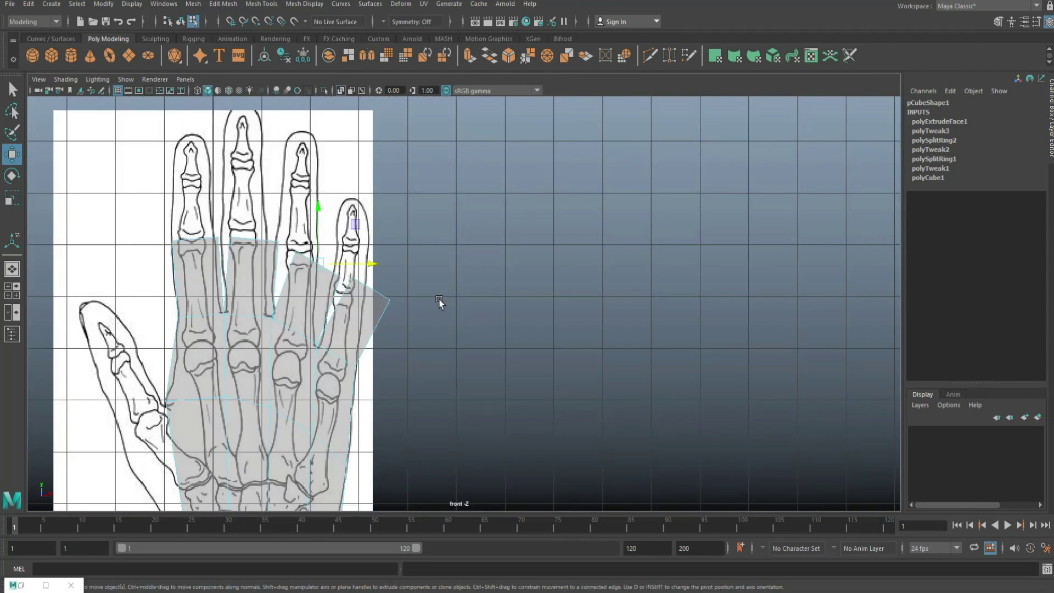
scroll(527, 340, up, 5)
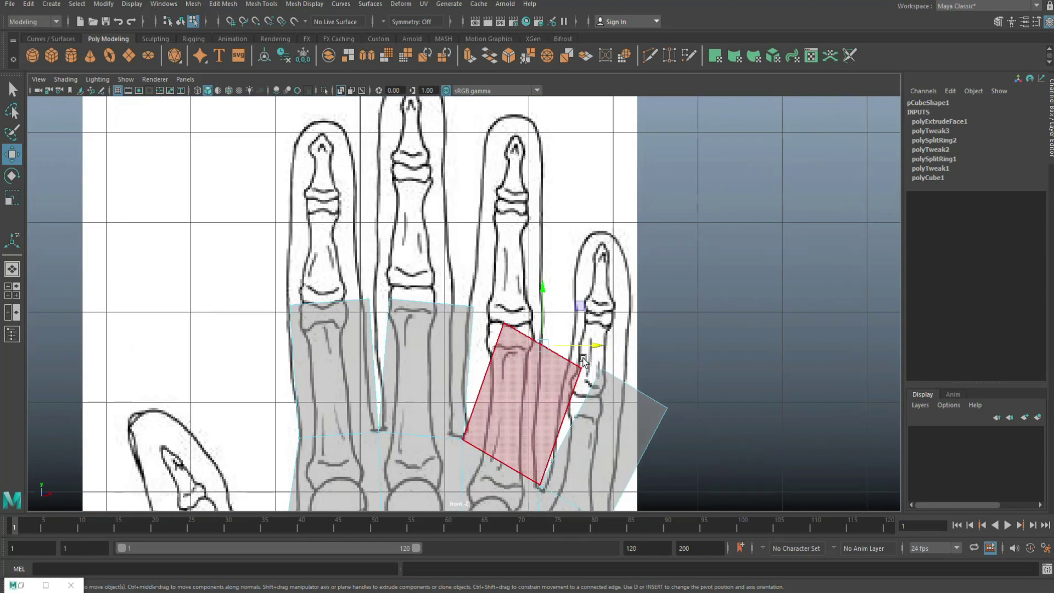
scroll(555, 364, up, 1)
alt+middle_drag(454, 372, 559, 321)
scroll(558, 320, up, 1)
right_drag(422, 257, 333, 220)
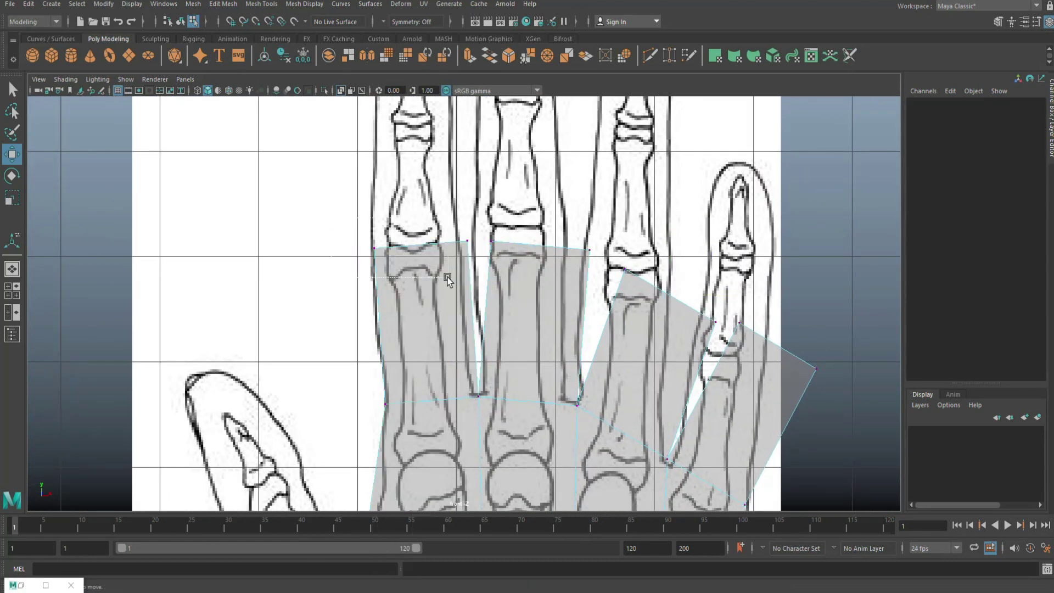
drag(480, 286, 475, 289)
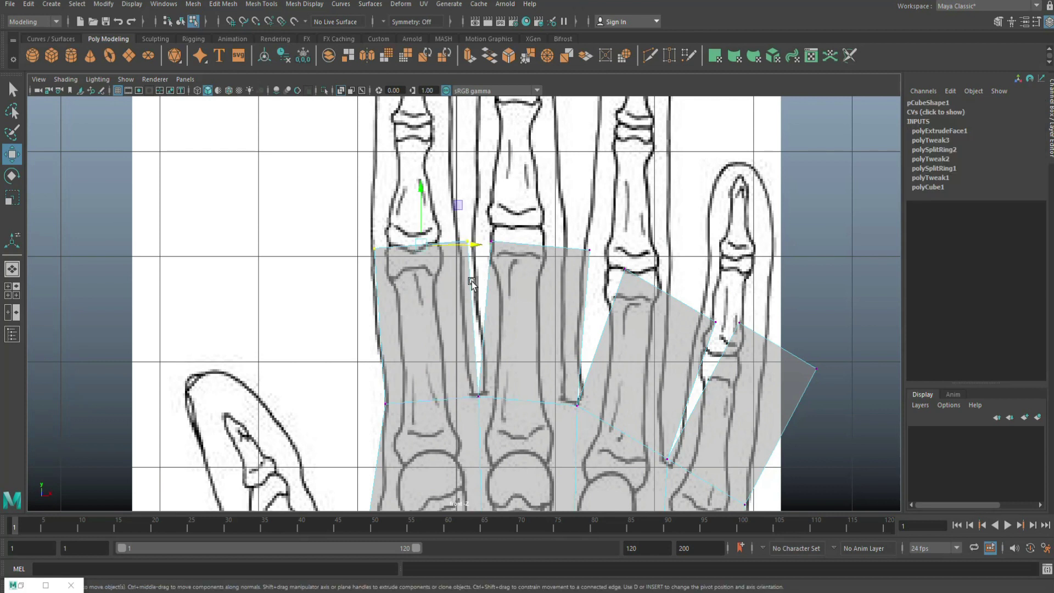
key(r)
drag(421, 253, 417, 199)
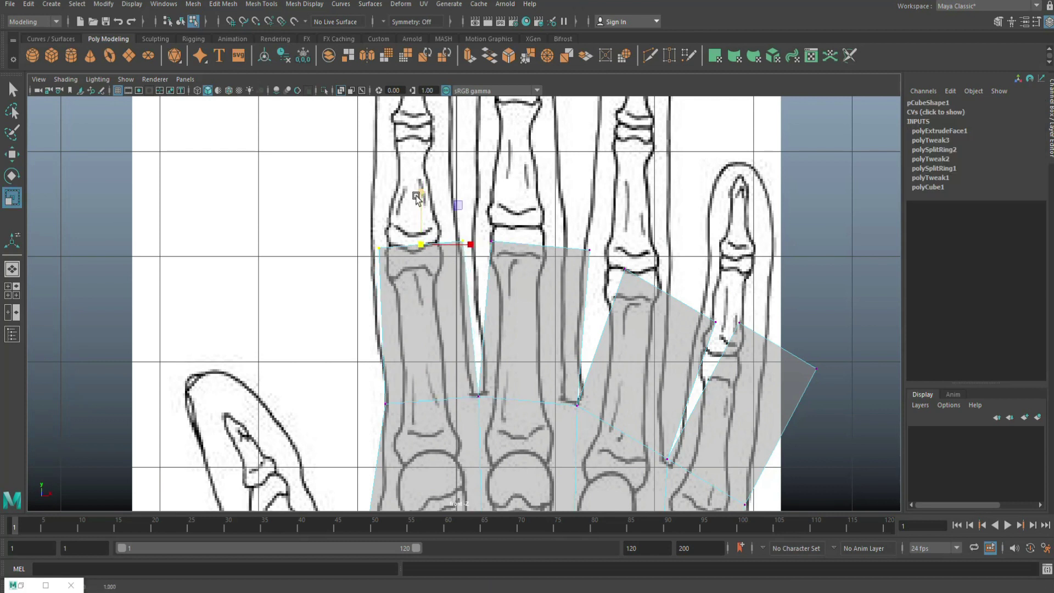
Step: Turn off X-ray shading and move the upper end vertices of the index and middle finger segments to the reference joints
click(341, 90)
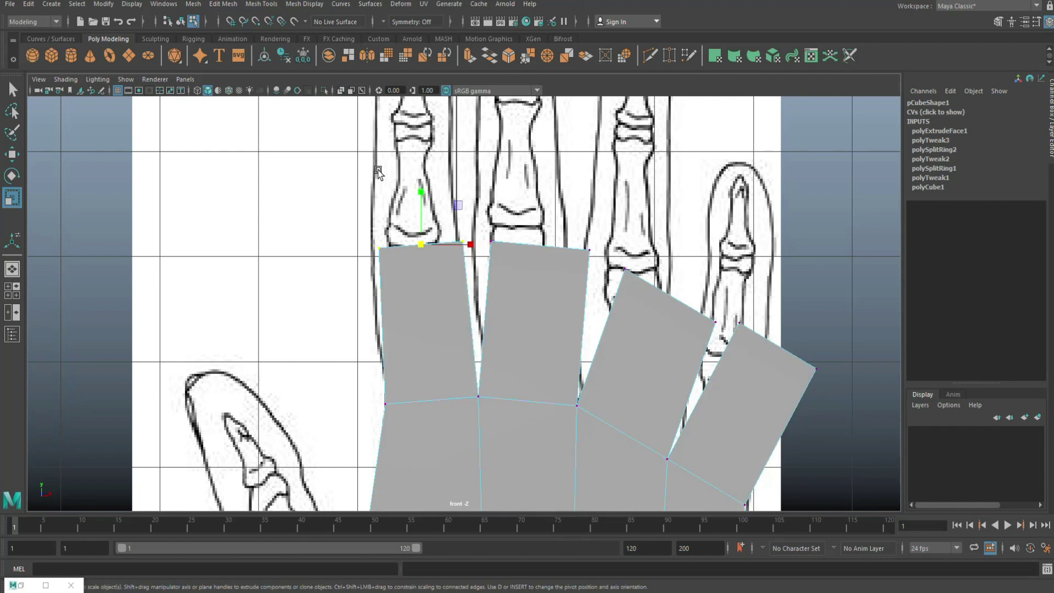
key(w)
mouse_move(422, 249)
mouse_down()
mouse_move(418, 265)
mouse_move(416, 245)
mouse_up()
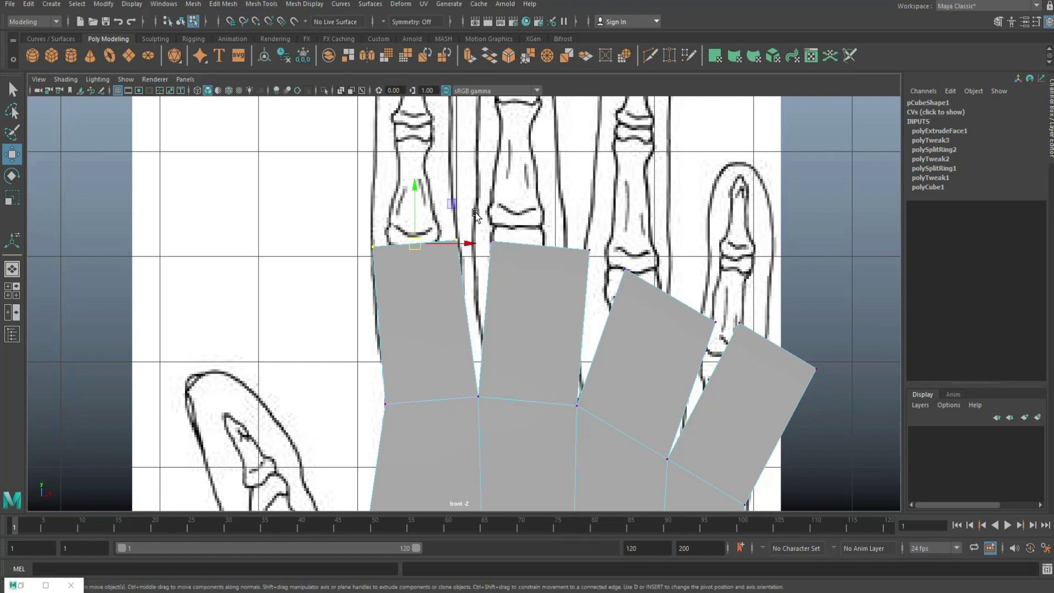
drag(595, 279, 595, 278)
drag(540, 246, 521, 226)
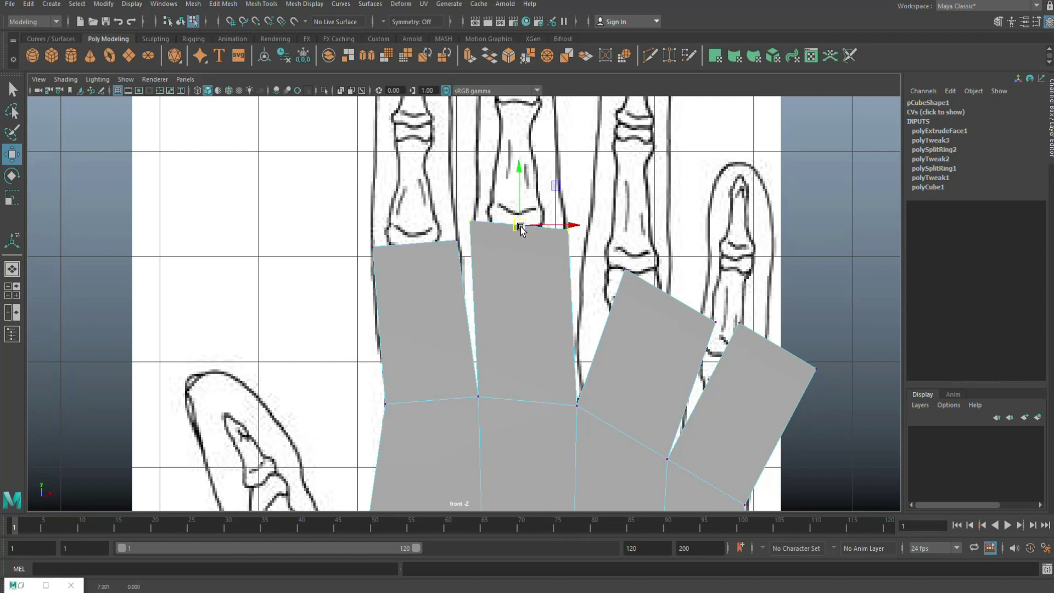
Step: Move the upper end vertices of the ring and little finger segments to their outlines at the first finger joints
click(626, 269)
drag(627, 270, 583, 264)
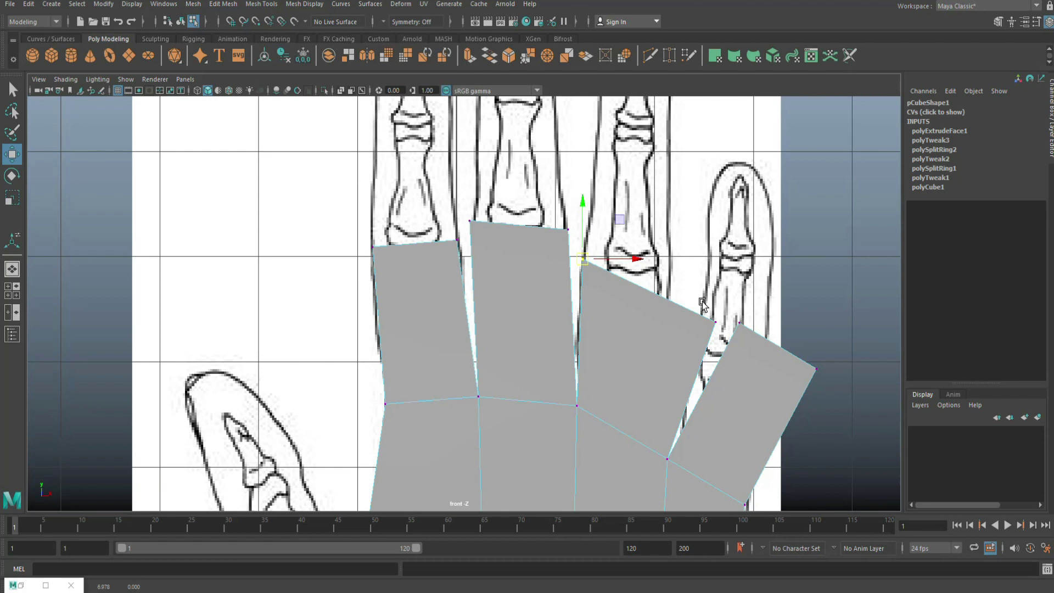
click(715, 322)
drag(714, 321, 674, 269)
drag(731, 308, 693, 348)
click(816, 369)
drag(817, 368, 768, 354)
Step: Lower the middle finger segment's index-side end vertex and nudge the index finger's outer base vertex out to the outline
click(470, 220)
drag(470, 220, 473, 229)
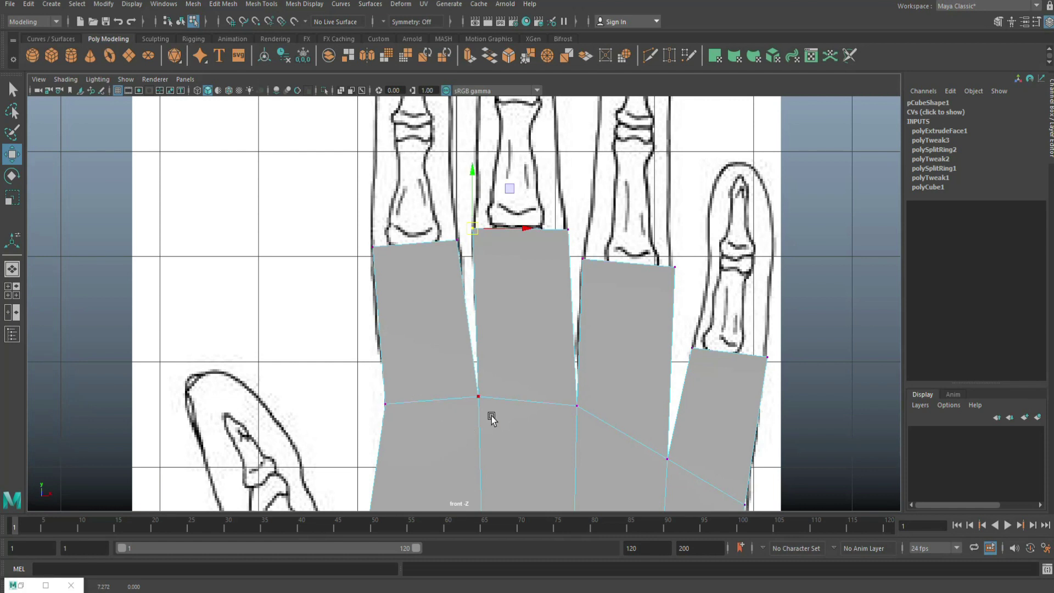
click(385, 404)
drag(384, 404, 381, 405)
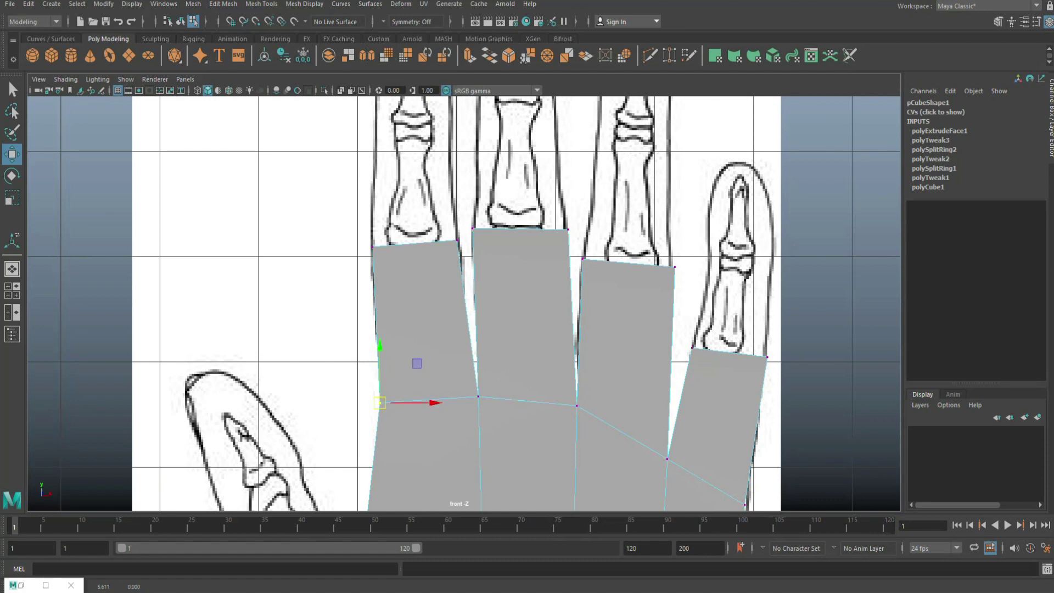
Step: Select the four finger end faces and scale them to about 0.89 along the depth axis to taper the fingers
key(space)
key(space)
alt+drag(589, 322, 553, 354)
right_drag(518, 330, 509, 314)
click(509, 314)
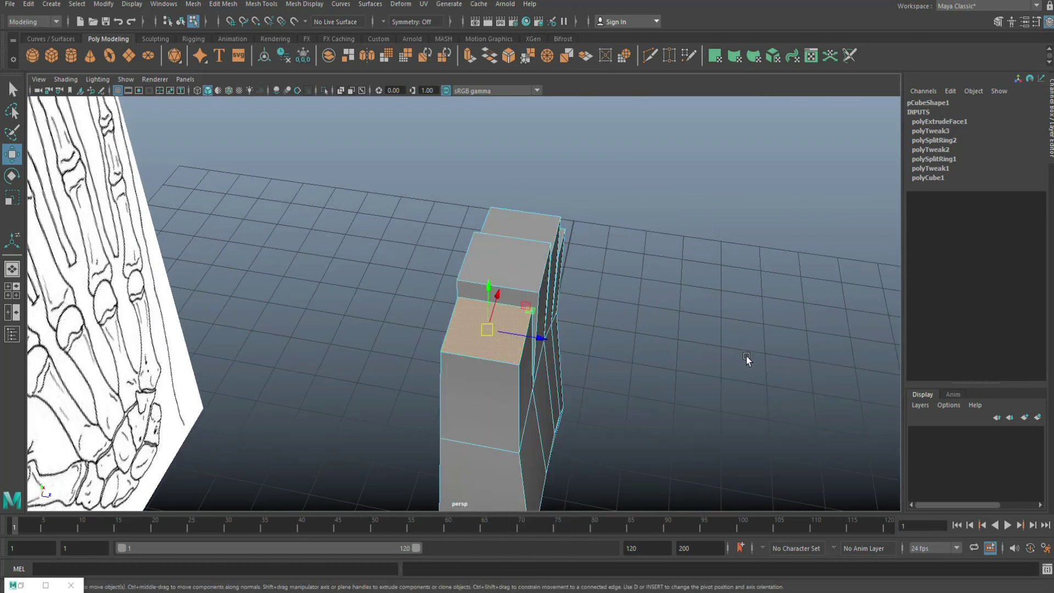
alt+drag(746, 363, 562, 370)
shift+click(305, 245)
shift+click(365, 267)
shift+click(451, 308)
alt+drag(450, 308, 528, 400)
key(r)
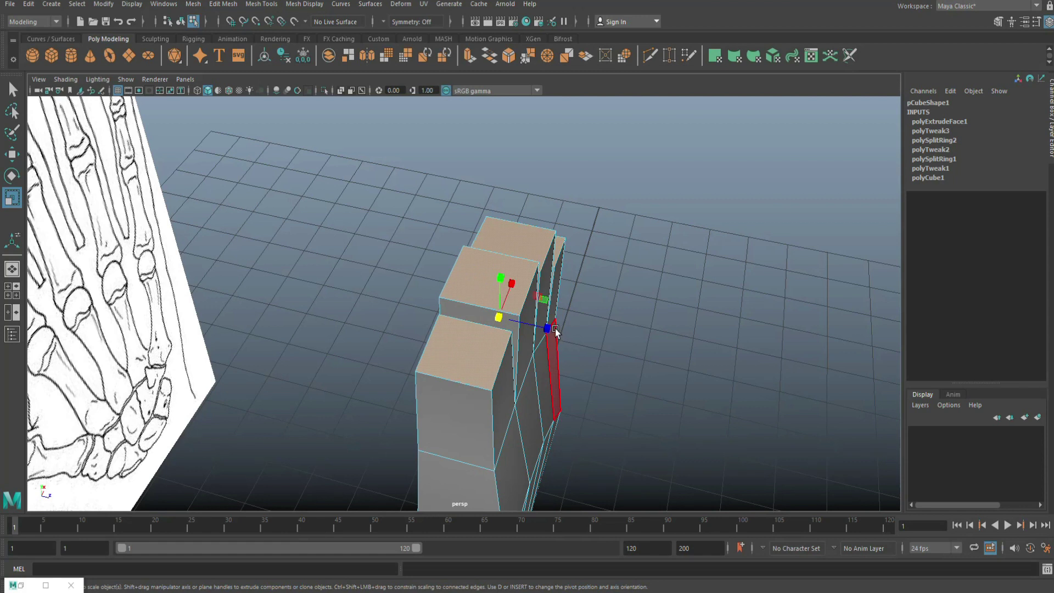
drag(548, 327, 541, 329)
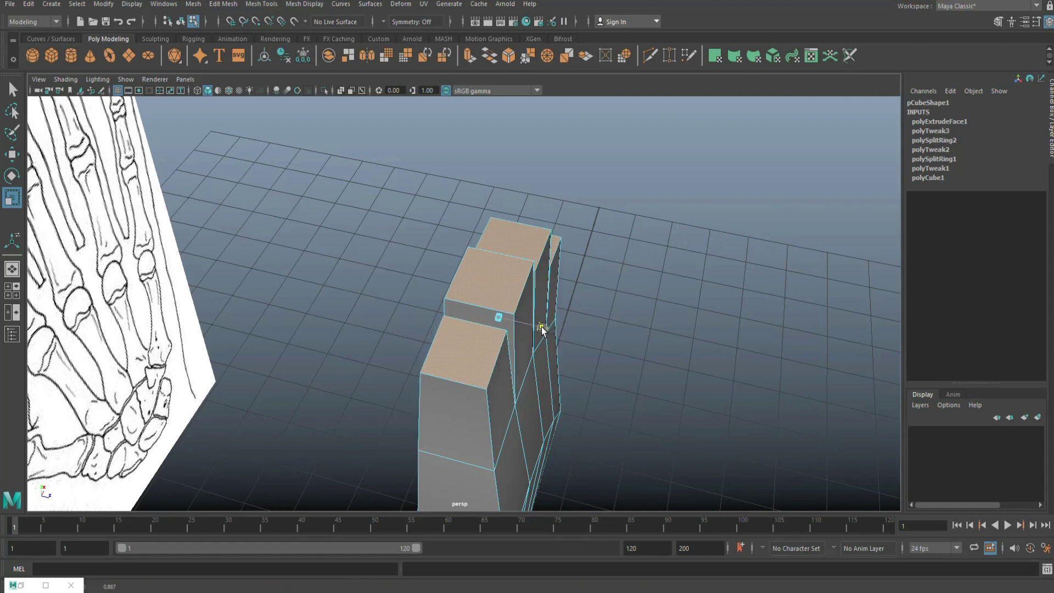
Step: Extrude the four finger end faces again with Keep Faces Together off and pull them a short distance upward
alt+drag(608, 361, 626, 377)
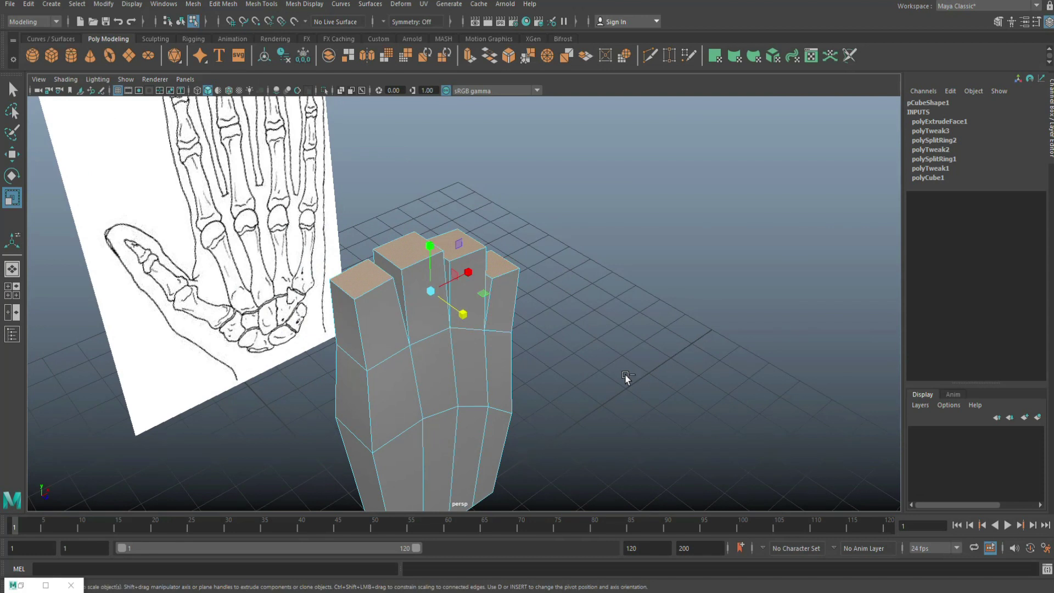
key(ctrl+e)
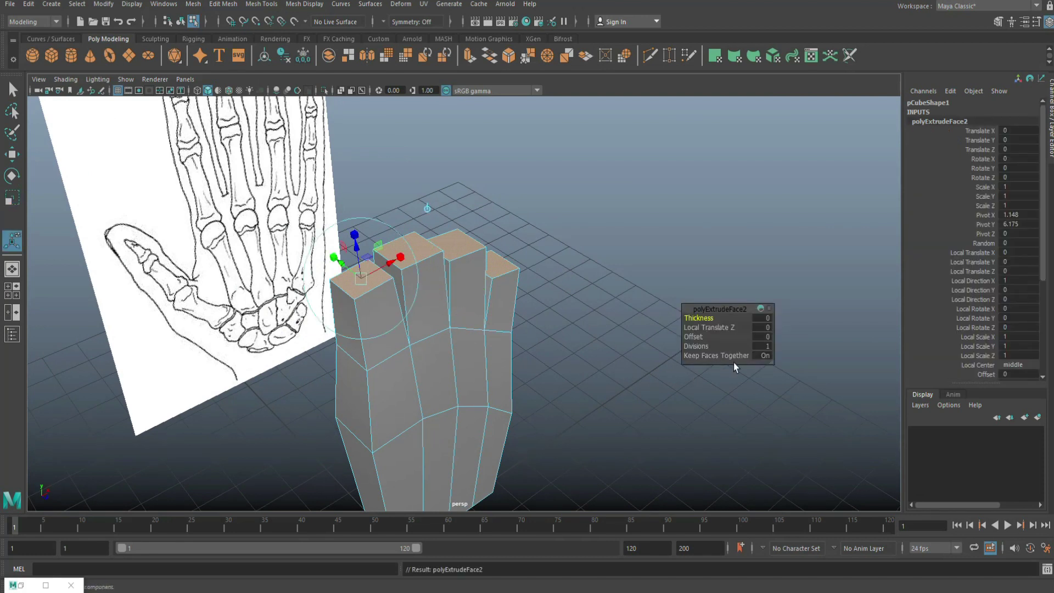
click(701, 357)
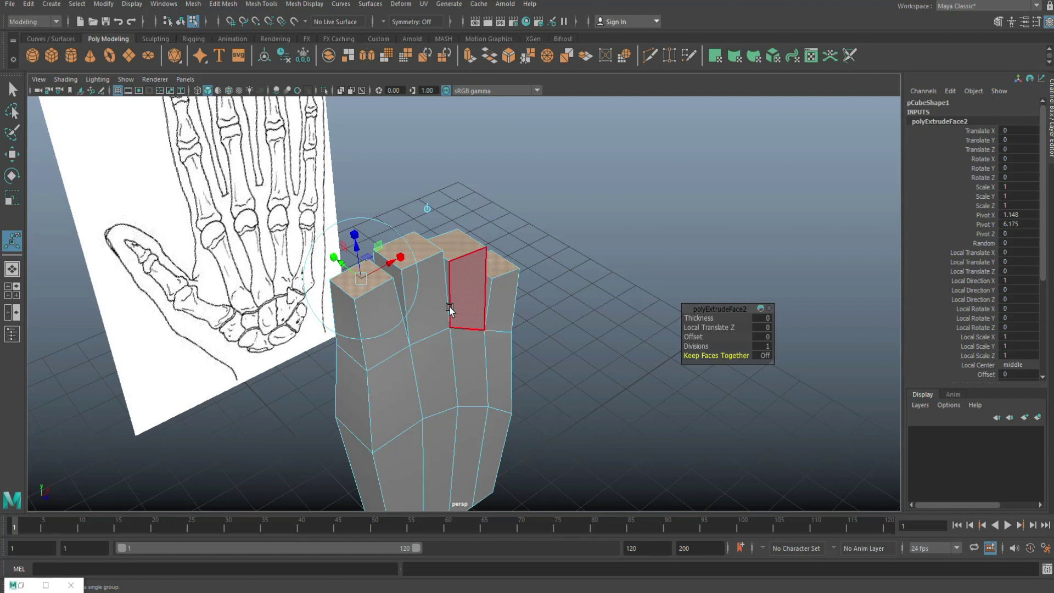
click(428, 285)
key(w)
drag(431, 247, 432, 224)
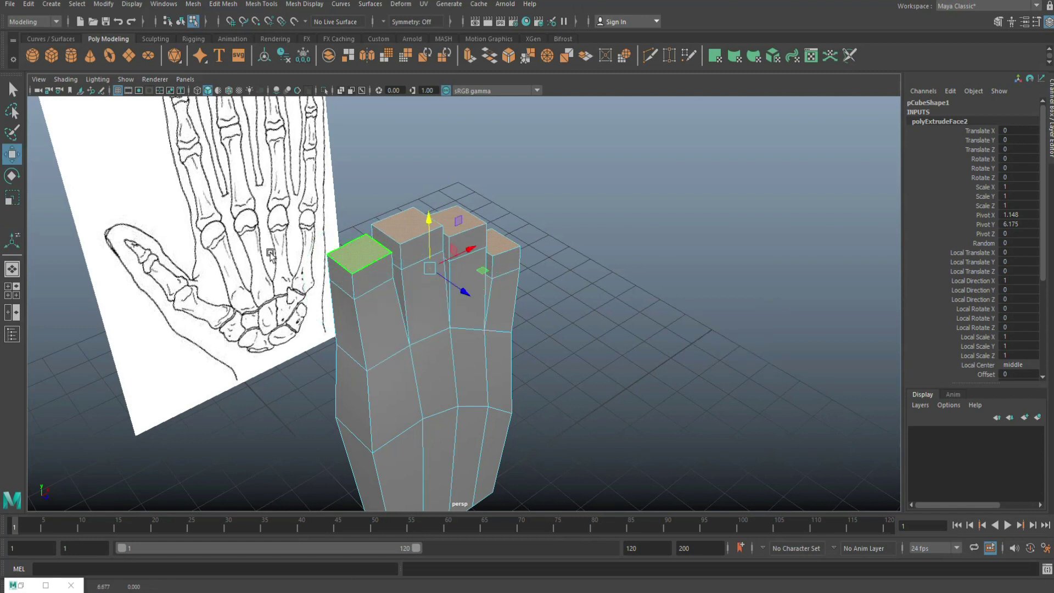
Step: Raise the newly extruded end faces in the front view to the next finger joints on the reference
click(12, 291)
click(314, 383)
key(space)
alt+middle_drag(389, 348, 375, 548)
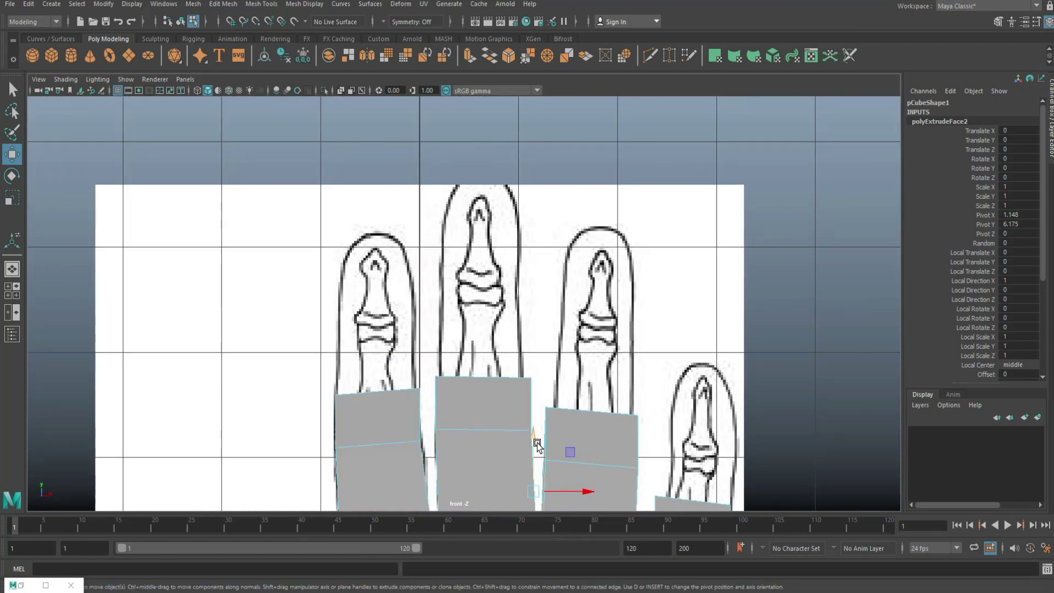
drag(536, 435, 546, 368)
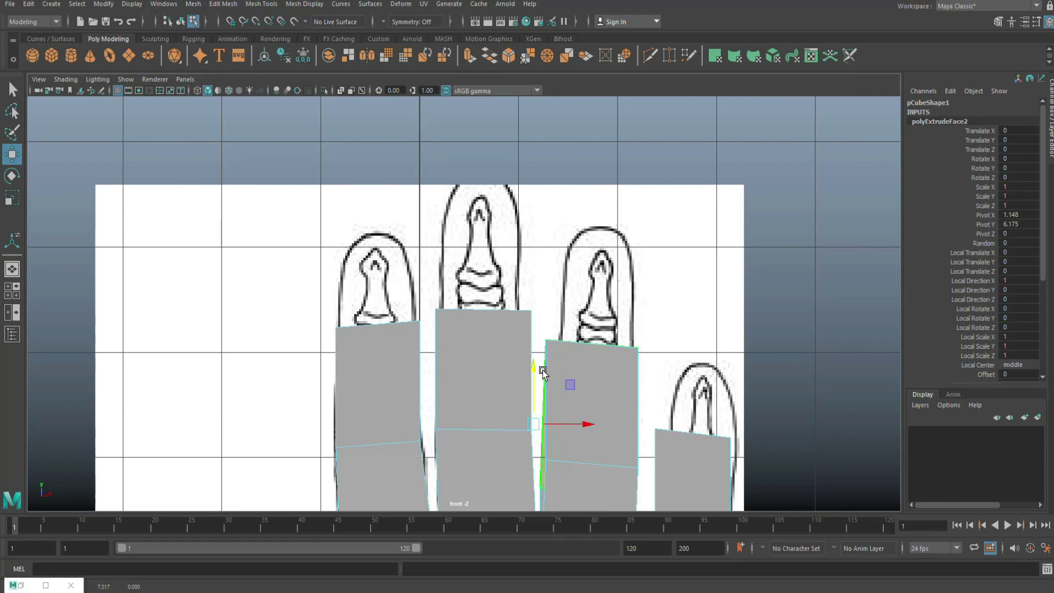
Step: Pull both end vertices of the middle finger and the index finger's middle-side end vertex in to the finger outlines
alt+middle_drag(392, 374, 389, 287)
right_drag(388, 287, 341, 263)
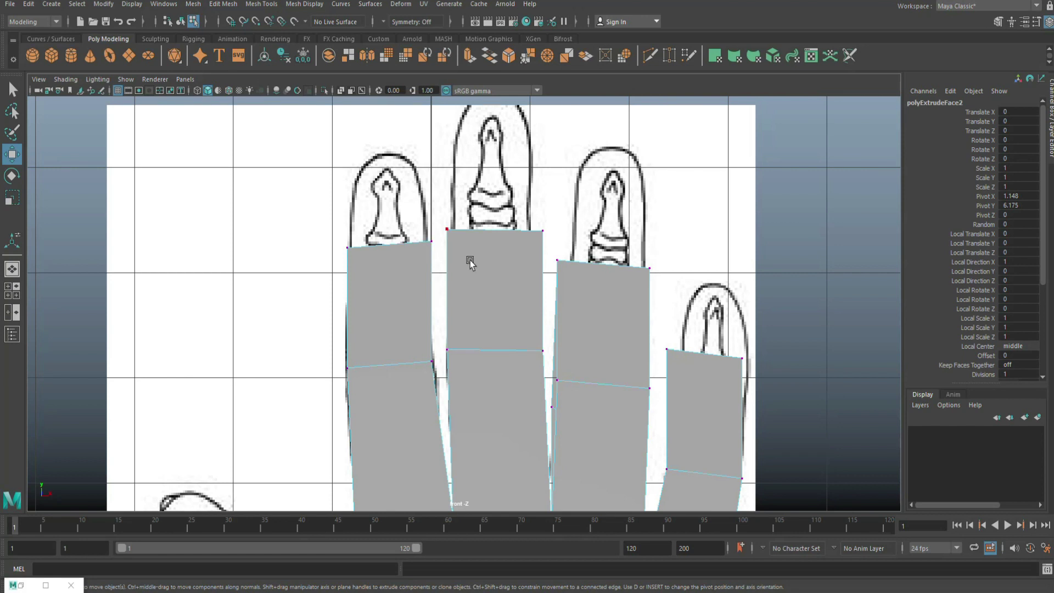
click(459, 235)
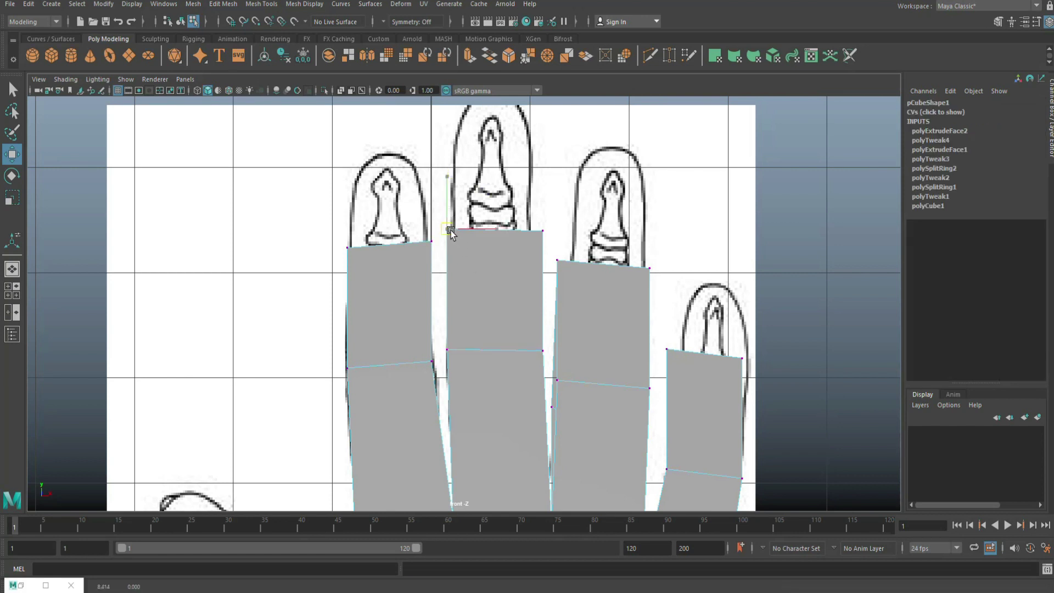
drag(455, 228, 454, 222)
click(542, 231)
drag(543, 233, 534, 228)
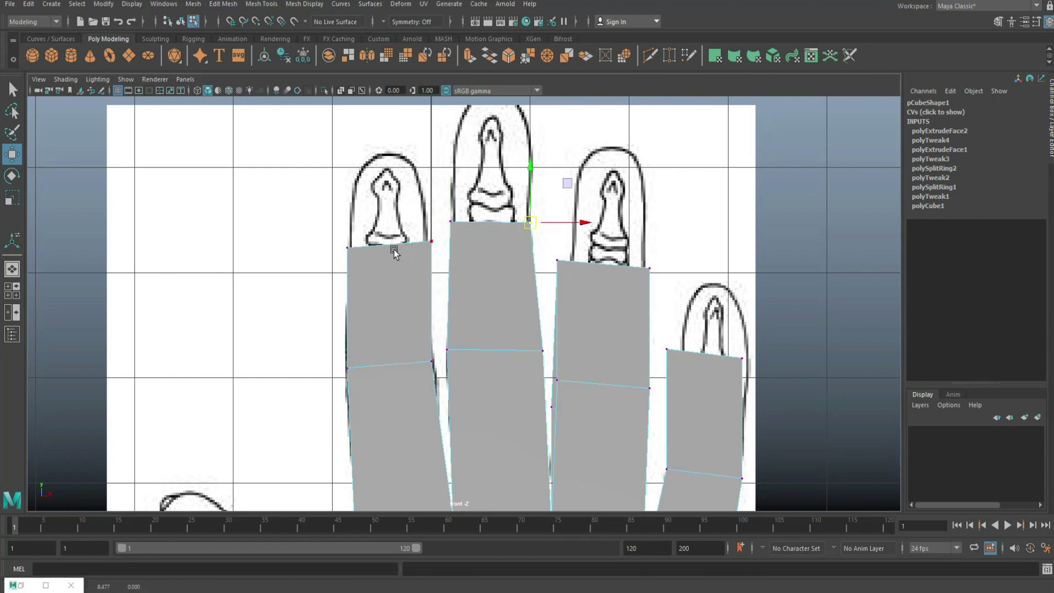
click(431, 241)
mouse_move(431, 242)
mouse_down()
mouse_move(428, 262)
mouse_move(425, 243)
mouse_up()
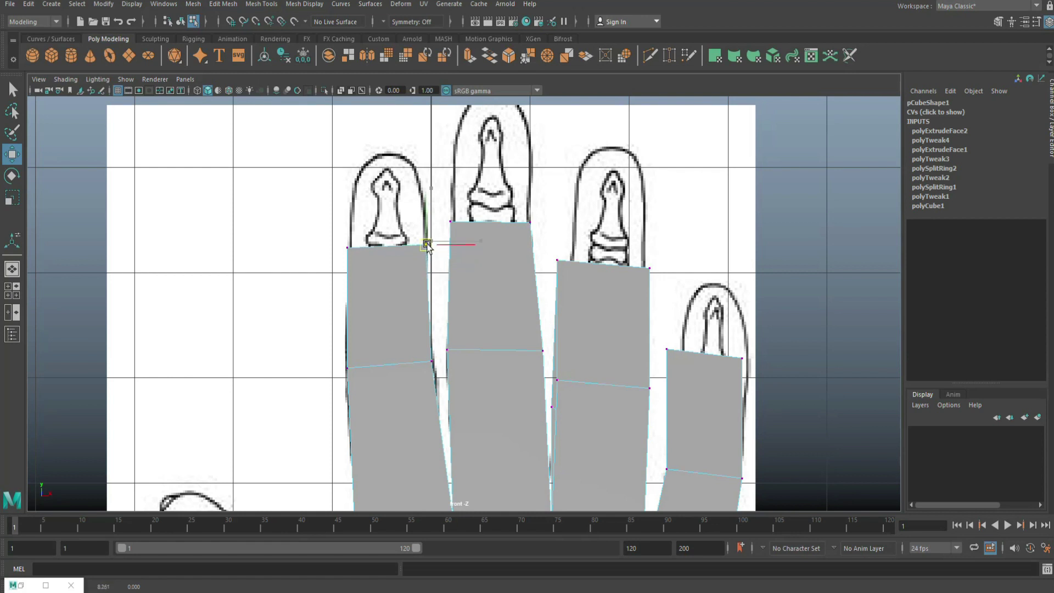
Step: Move the index finger's outer end vertex and both ring finger end vertices onto the finger outlines at the last joints
click(359, 262)
drag(349, 249, 353, 252)
click(562, 268)
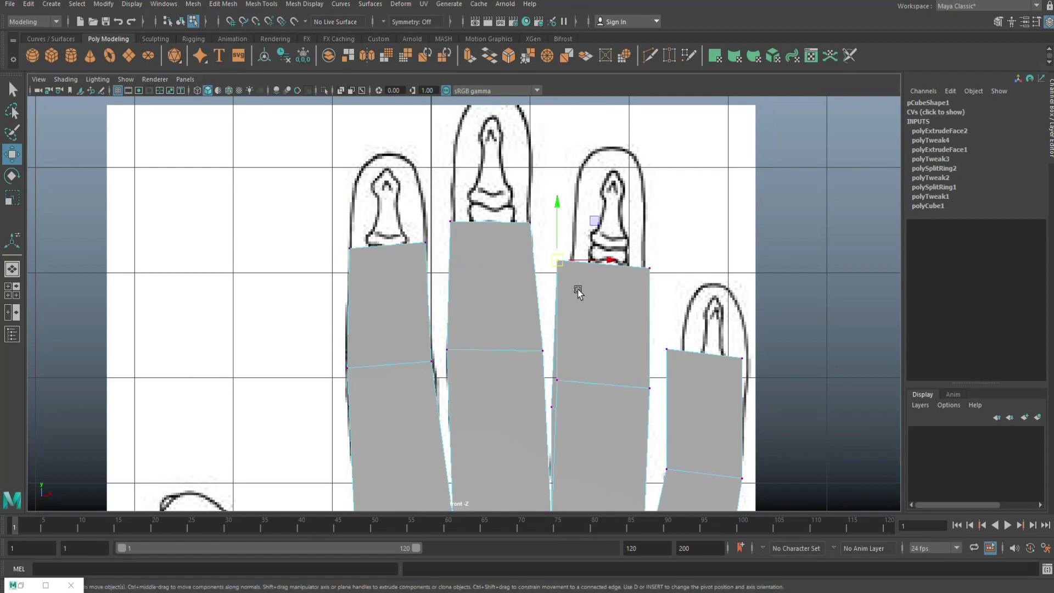
drag(558, 265, 573, 247)
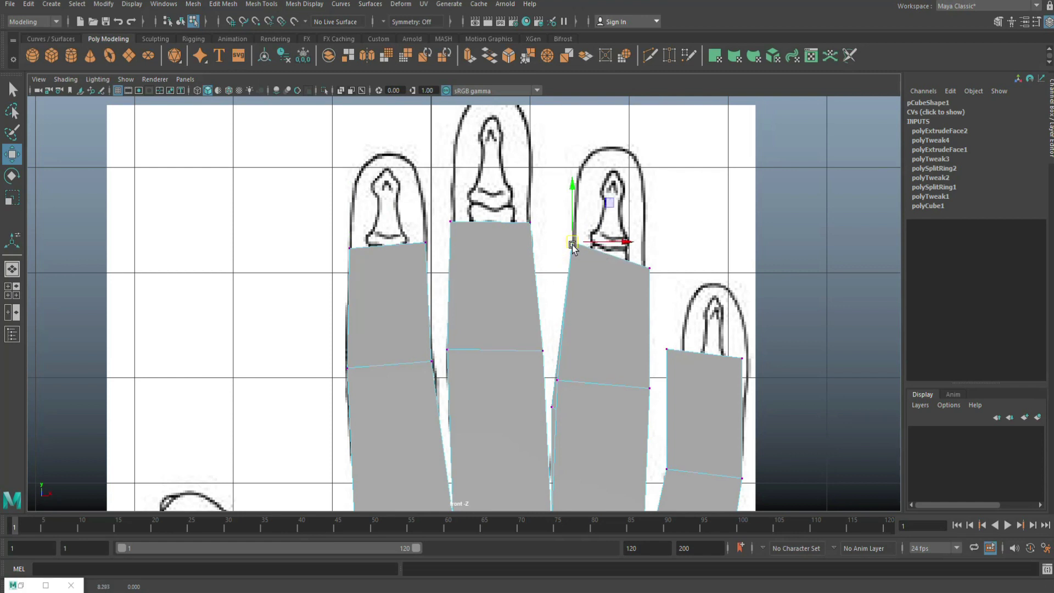
click(650, 268)
drag(650, 268, 644, 250)
Step: Move both end vertices of the little finger onto its outline at the base of the fingertip bone
click(741, 358)
drag(741, 358, 753, 378)
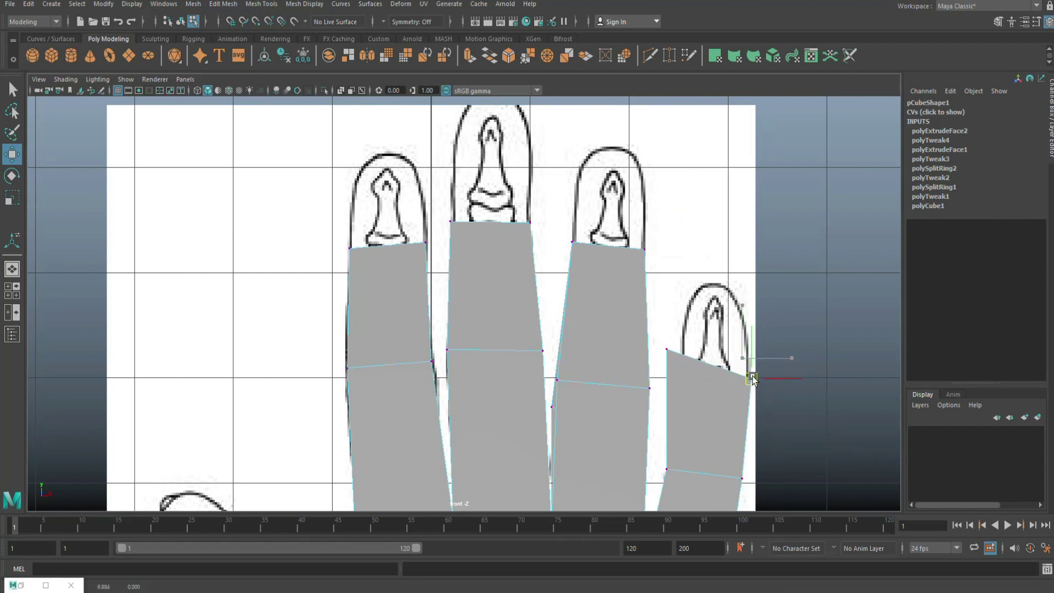
click(667, 349)
drag(667, 351, 686, 379)
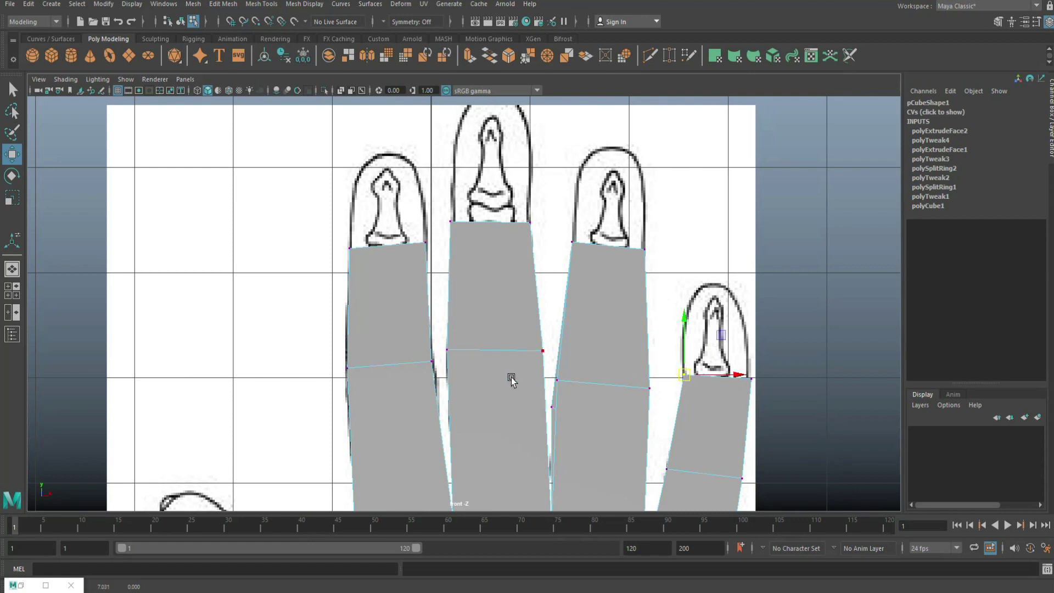
Step: Select the four finger end faces in the perspective view and extrude them upward by about 0.39
scroll(323, 420, down, 5)
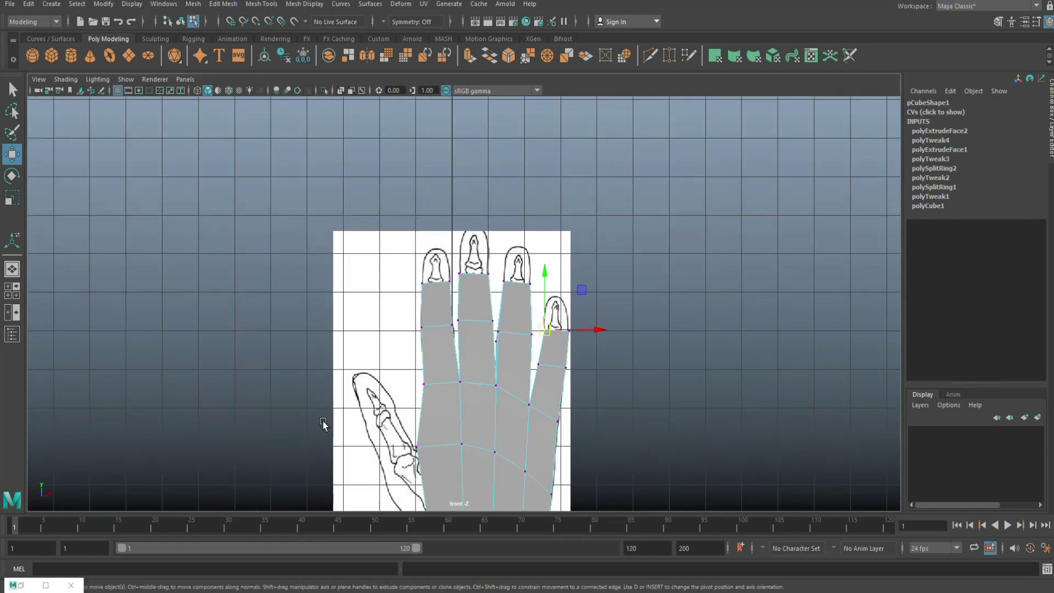
click(10, 287)
key(space)
right_drag(349, 219, 358, 266)
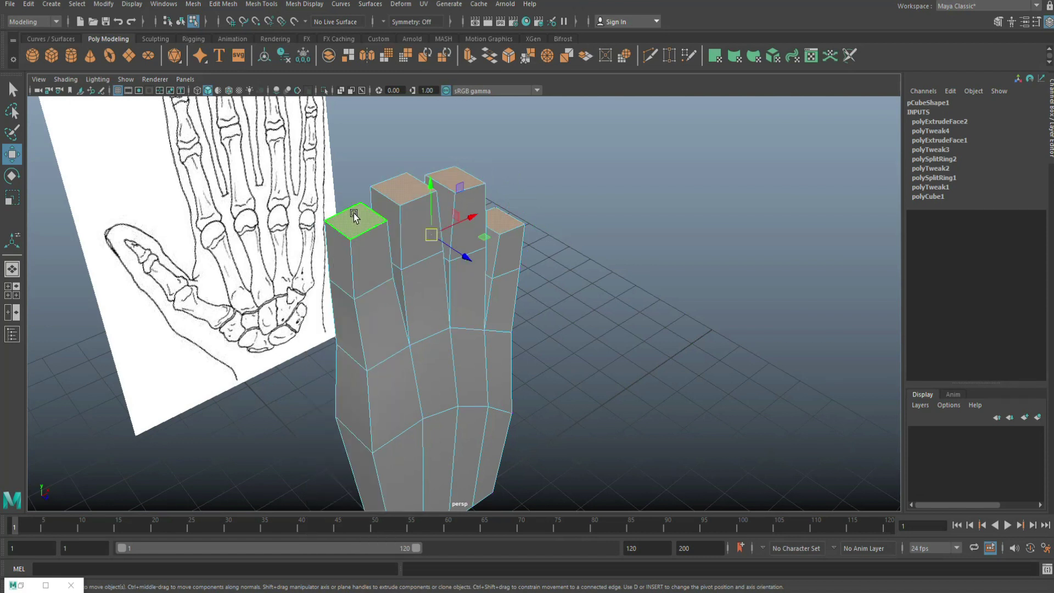
key(ctrl+e)
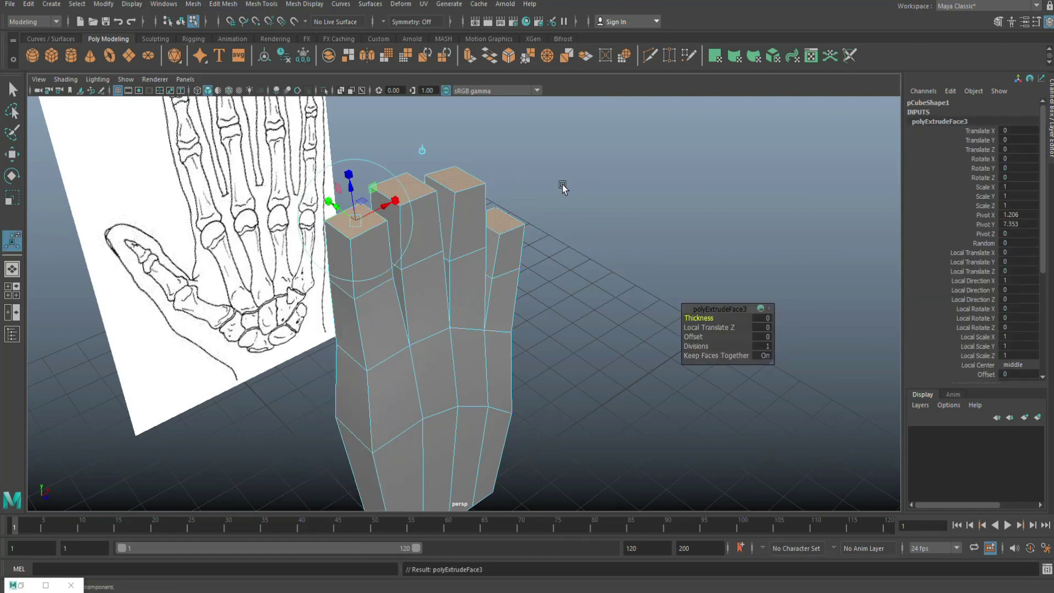
drag(349, 194, 351, 170)
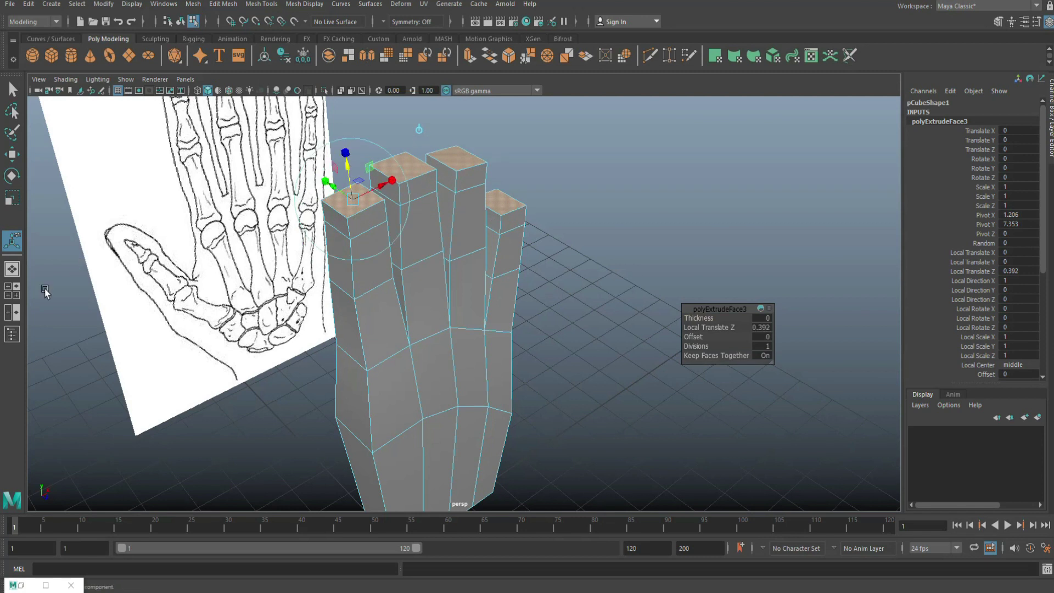
Step: Raise the new extrusion in the front view to a local Z translation of about 0.85, near the fingertips
click(13, 291)
key(space)
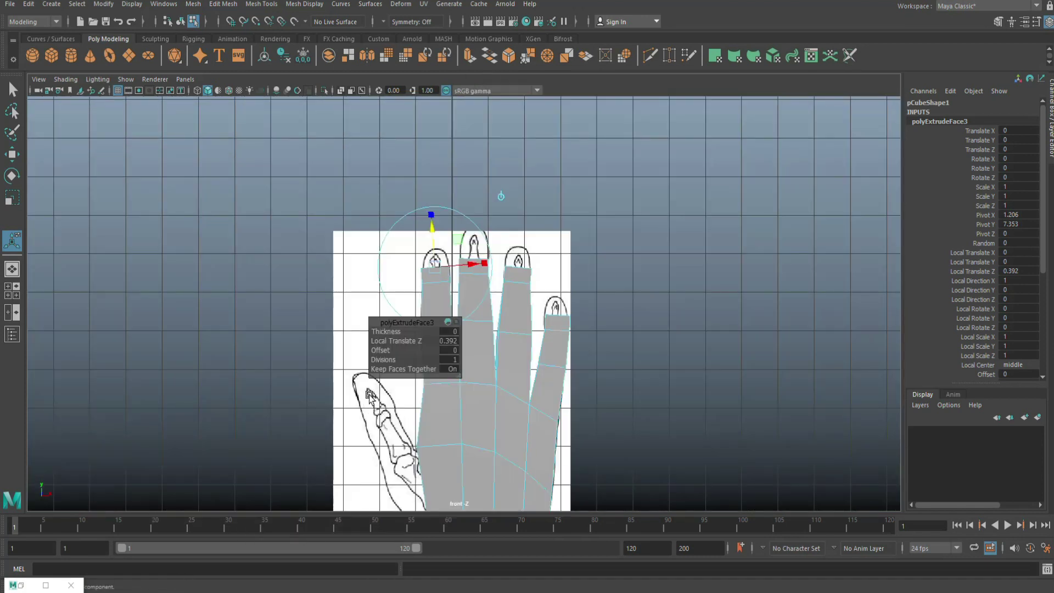
scroll(440, 329, up, 2)
drag(409, 202, 409, 169)
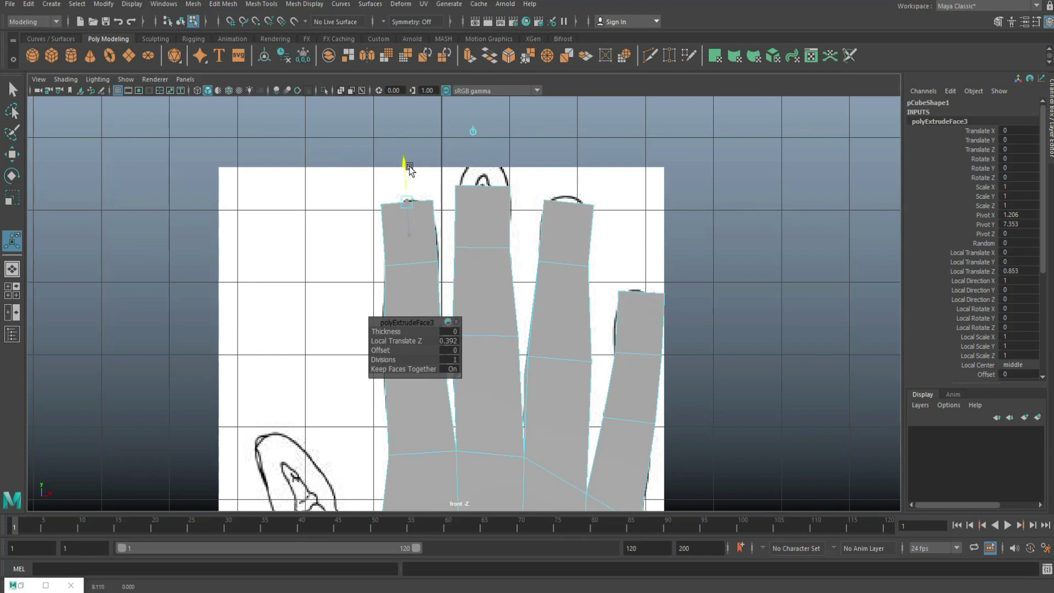
key(q)
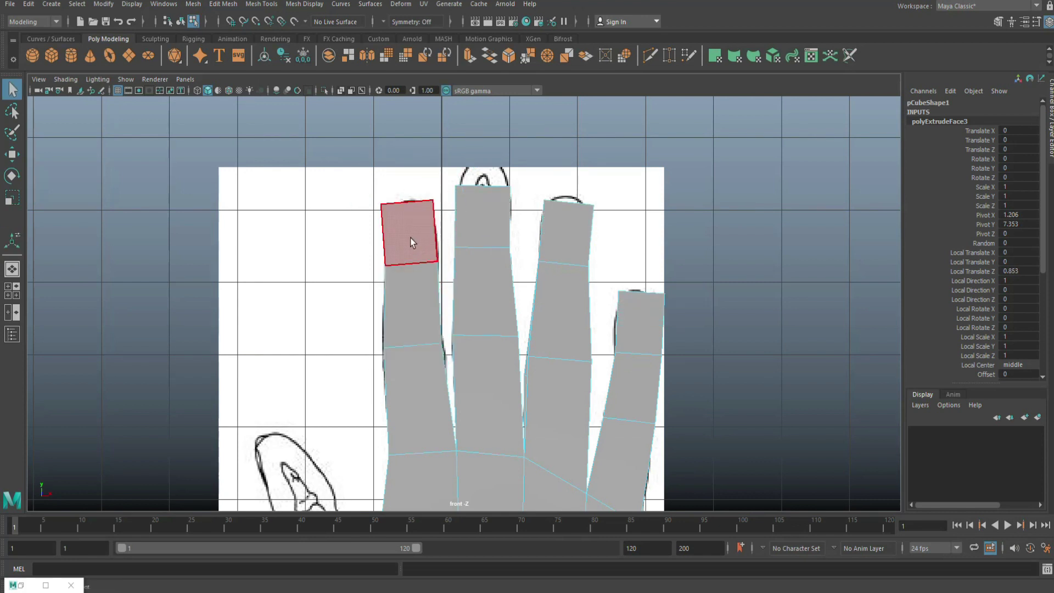
Step: Turn on X-Ray display in the front view so the hand reference shows through the fingertips
alt+middle_drag(387, 219, 407, 299)
scroll(419, 308, up, 4)
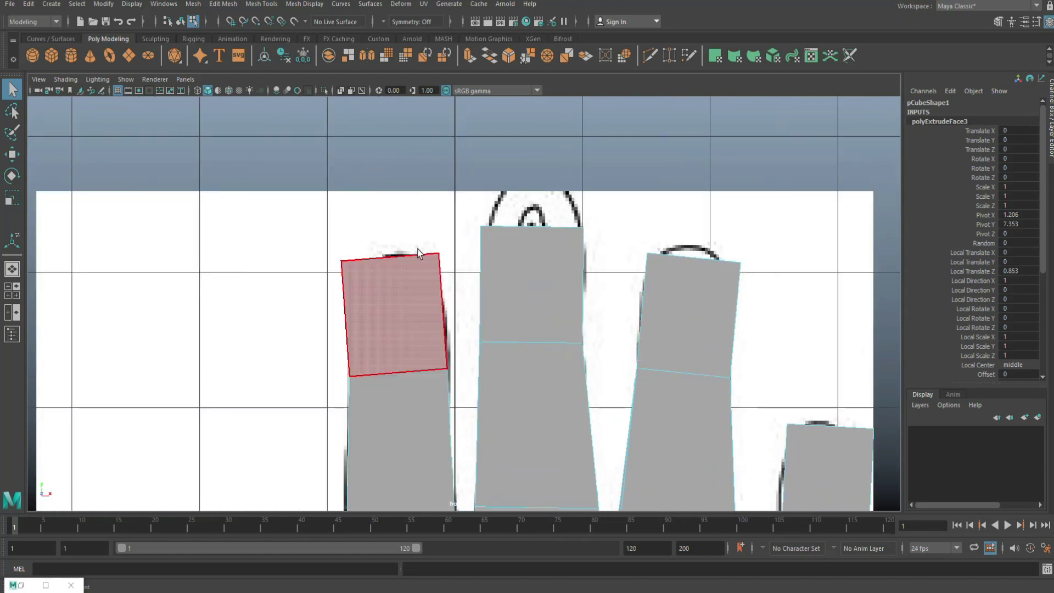
click(340, 91)
scroll(406, 286, up, 2)
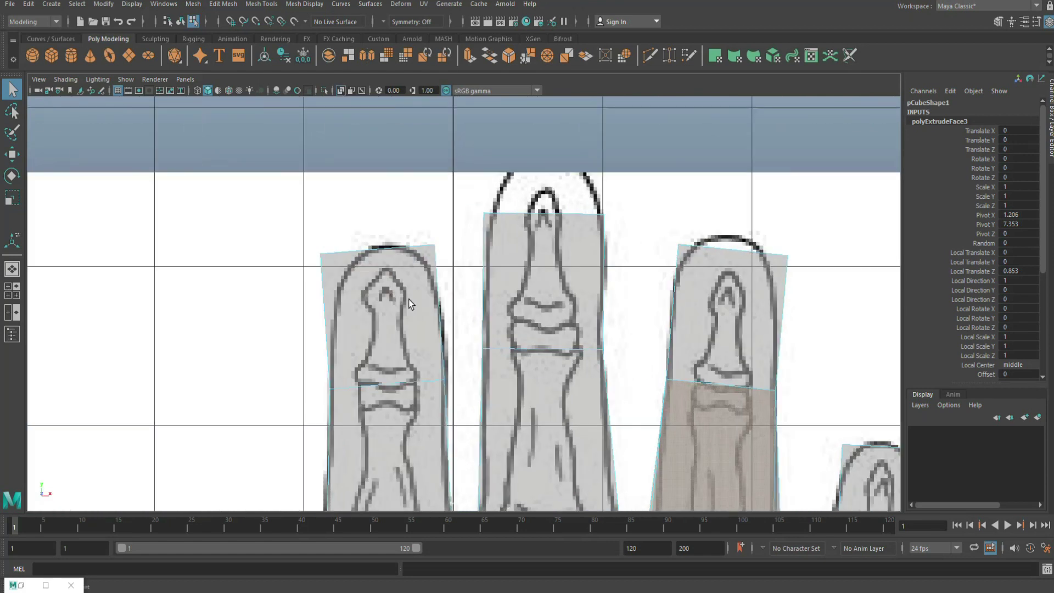
Step: Select the index fingertip's end vertices, scale them narrower and fit them to the rounded tip outline
right_click(332, 248)
click(338, 254)
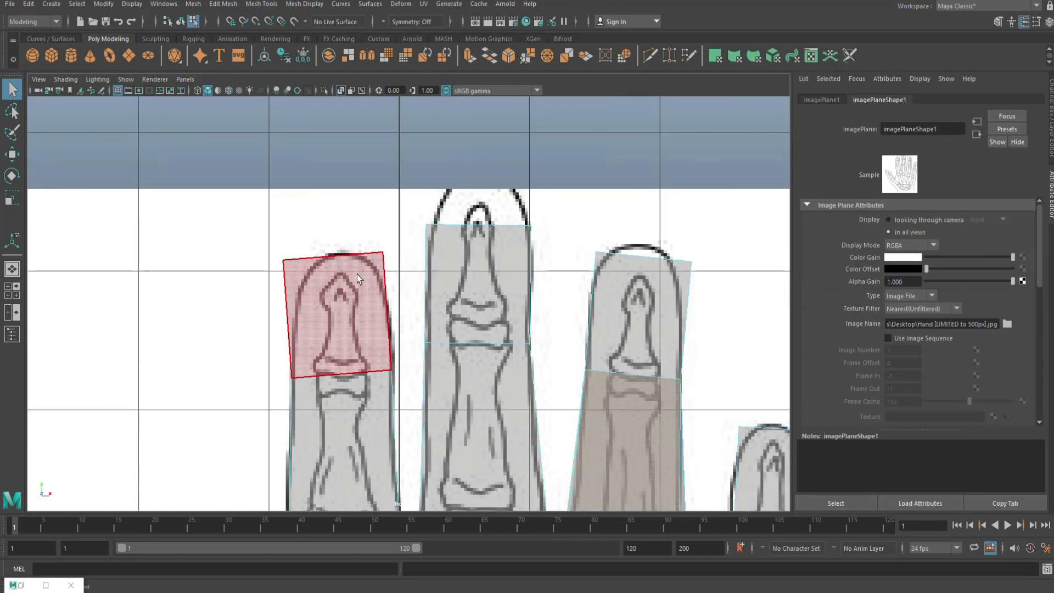
right_drag(357, 276, 320, 280)
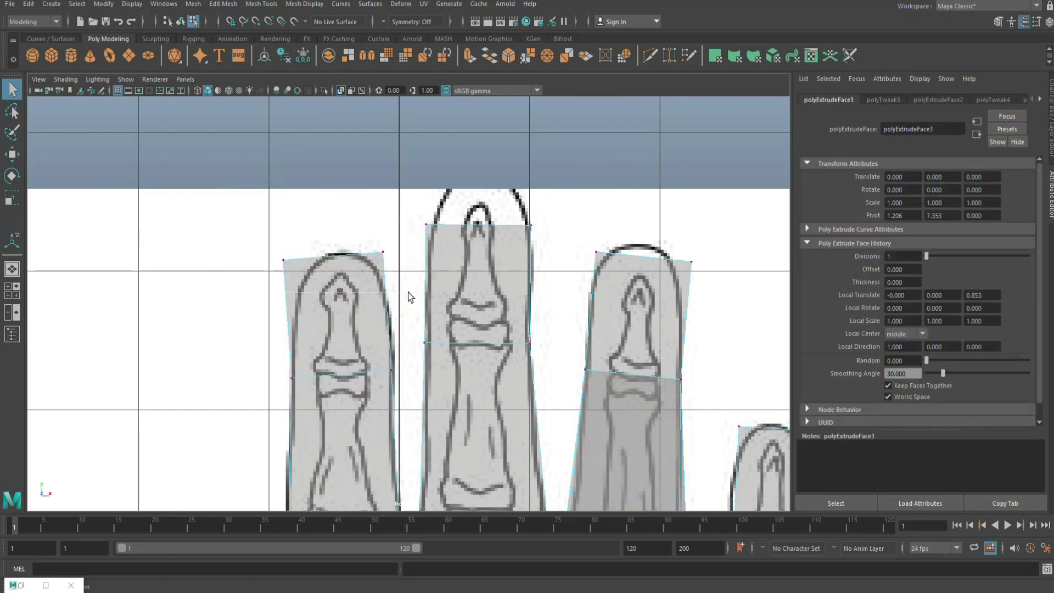
key(r)
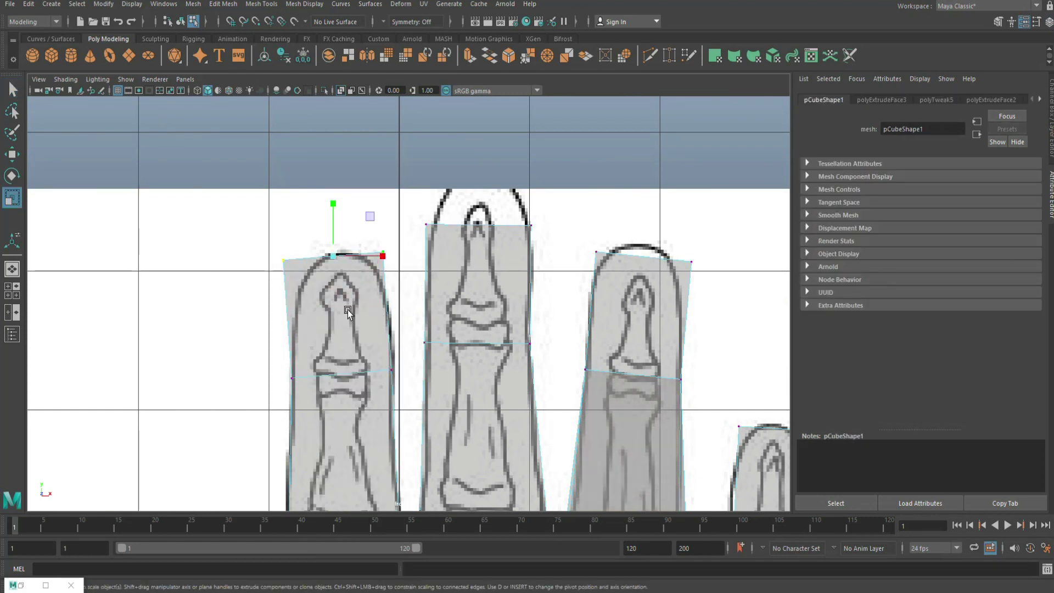
mouse_move(340, 264)
mouse_down()
mouse_move(319, 262)
mouse_move(340, 258)
mouse_up()
key(w)
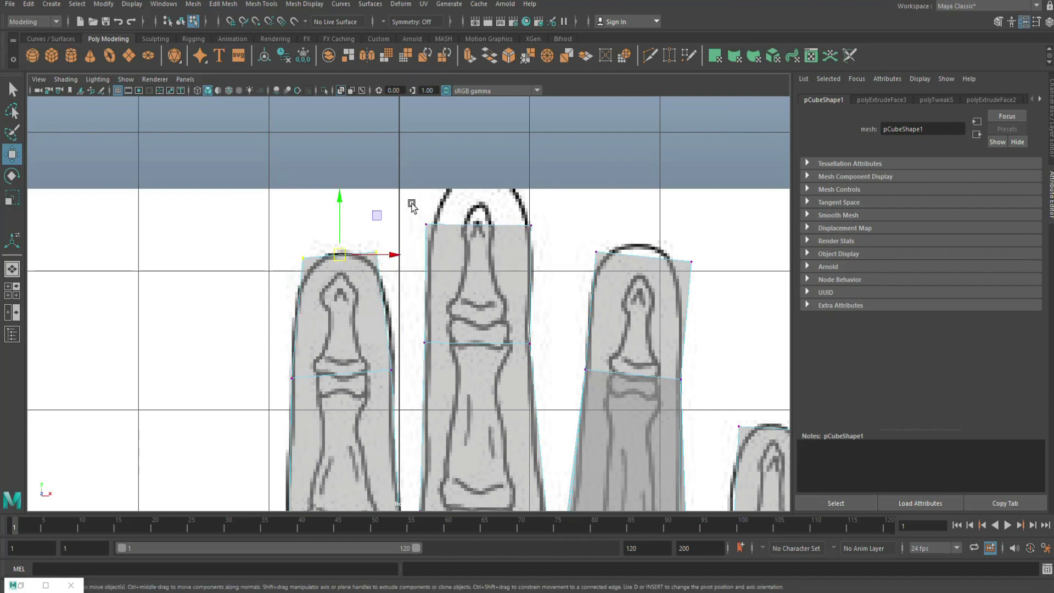
Step: Narrow the middle fingertip's end vertices and raise them just above the upper edge of the reference image
drag(556, 269, 556, 269)
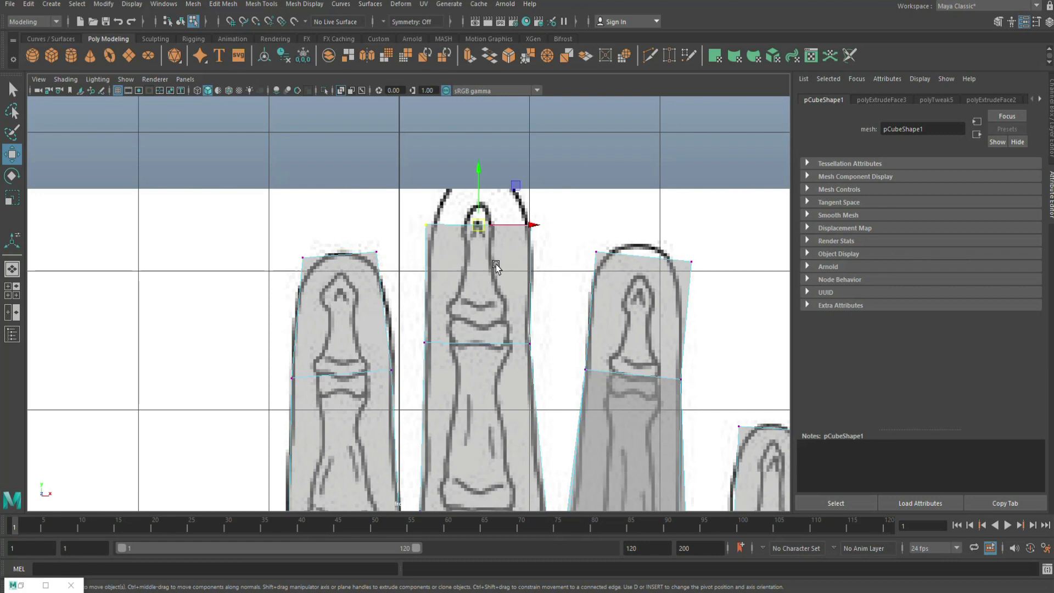
key(r)
drag(482, 230, 475, 186)
key(w)
key(r)
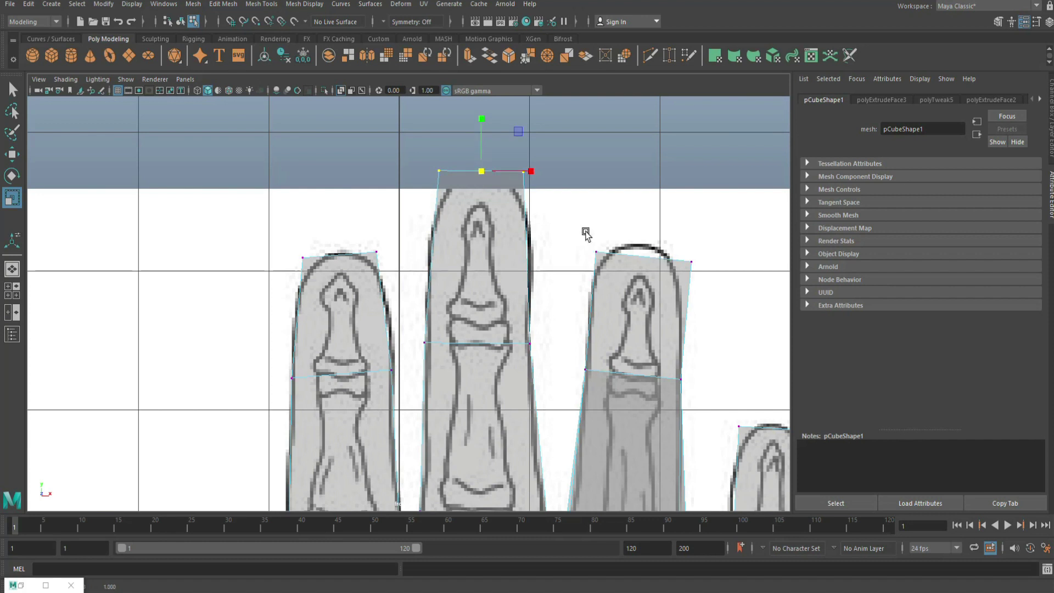
Step: Select the ring fingertip's end vertices and scale them in to match its outline
drag(585, 233, 715, 323)
mouse_move(645, 261)
mouse_down()
mouse_move(634, 267)
mouse_move(640, 251)
mouse_up()
key(w)
Step: Scale the little fingertip's end vertices narrower and shift them onto its outline
alt+middle_drag(645, 420, 472, 282)
drag(659, 324, 658, 323)
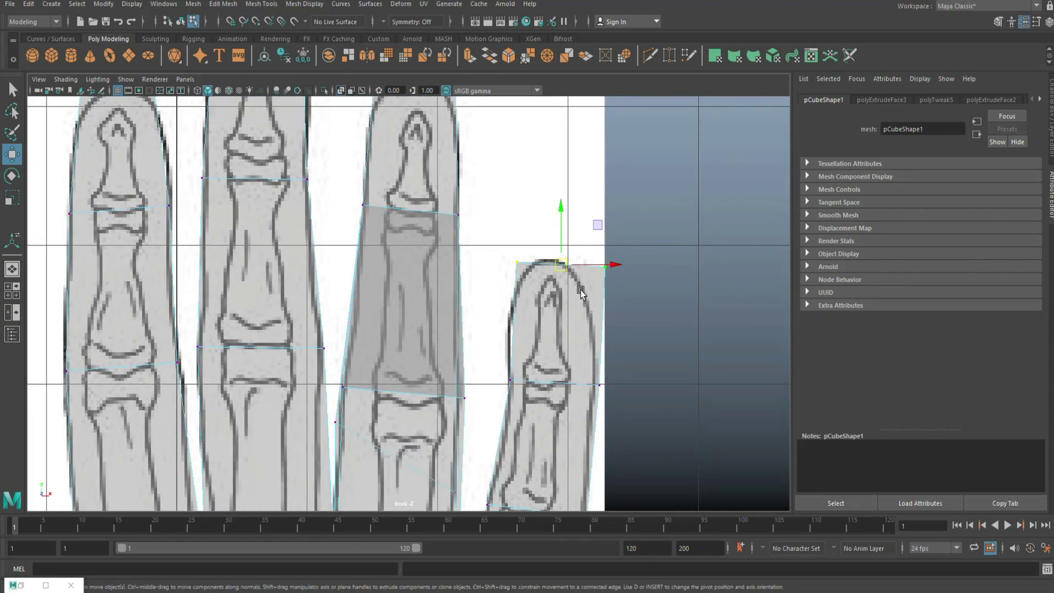
key(r)
mouse_move(561, 266)
mouse_down()
mouse_move(544, 279)
mouse_move(555, 266)
mouse_up()
key(w)
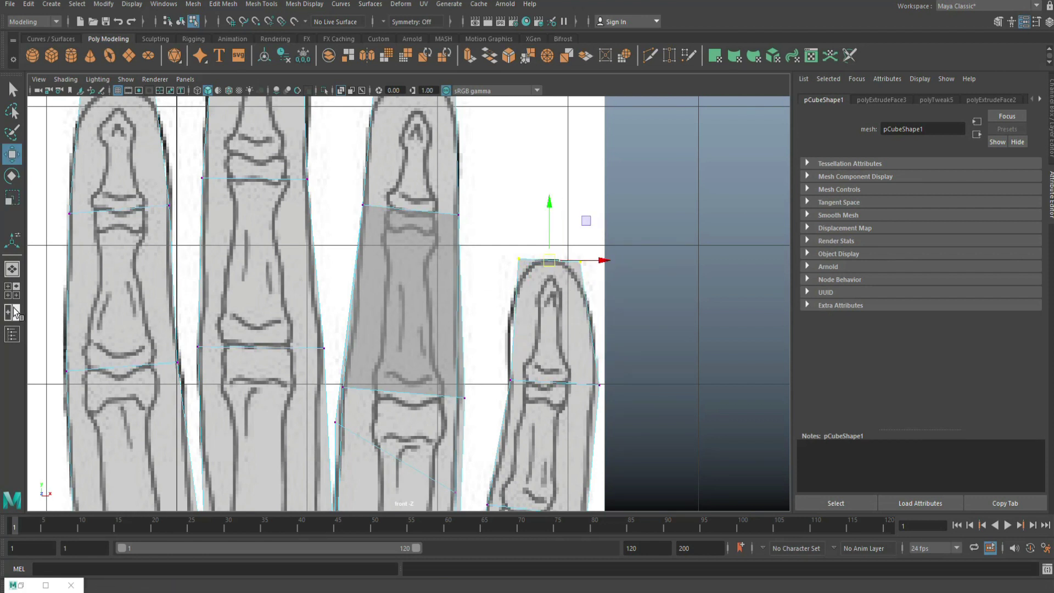
Step: Delete the faces of the stray block protruding from the back of the ring finger in the perspective view
click(13, 291)
key(space)
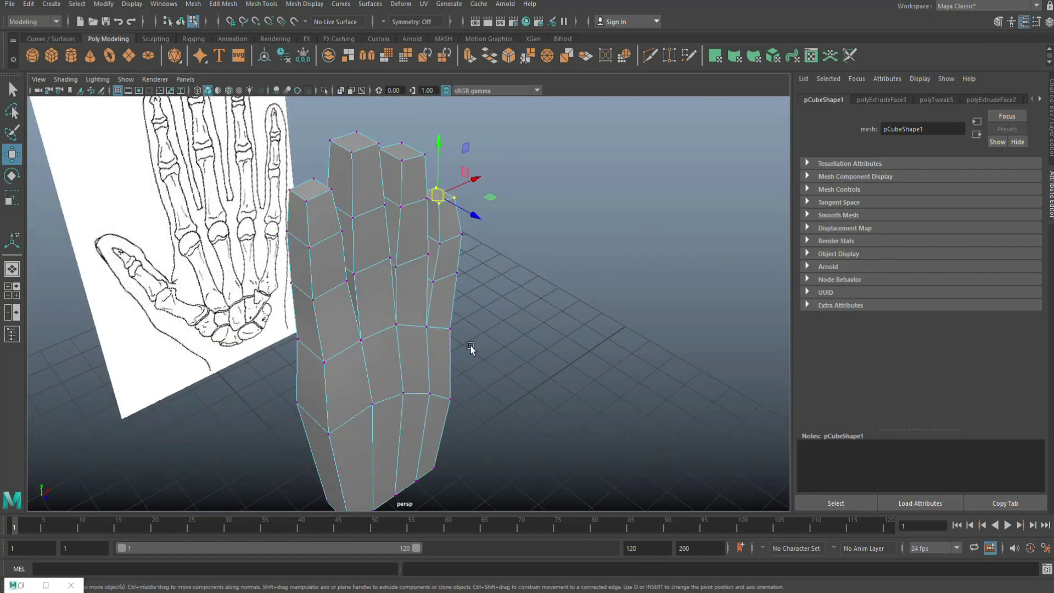
alt+drag(484, 362, 654, 380)
scroll(591, 382, up, 4)
alt+drag(537, 382, 614, 374)
alt+middle_drag(575, 335, 553, 517)
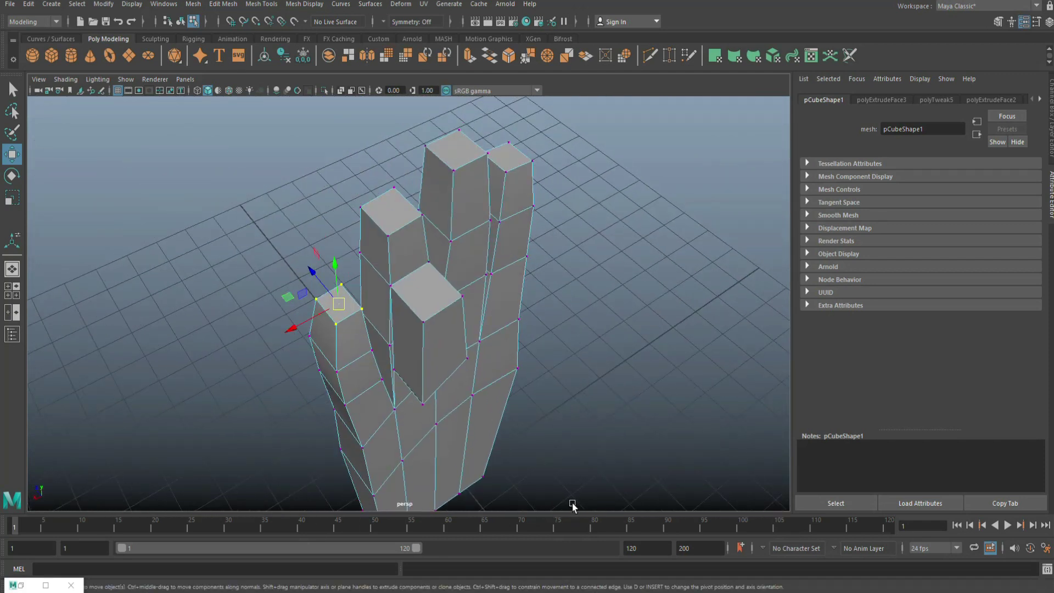
scroll(575, 498, up, 4)
right_drag(476, 359, 474, 315)
right_drag(447, 304, 494, 266)
right_drag(449, 307, 468, 332)
click(466, 345)
key(Delete)
click(431, 310)
key(Delete)
click(410, 352)
key(Delete)
click(468, 331)
Step: Delete the leftover thin and inner faces around the opening in the back of the ring finger
key(Delete)
scroll(489, 357, up, 5)
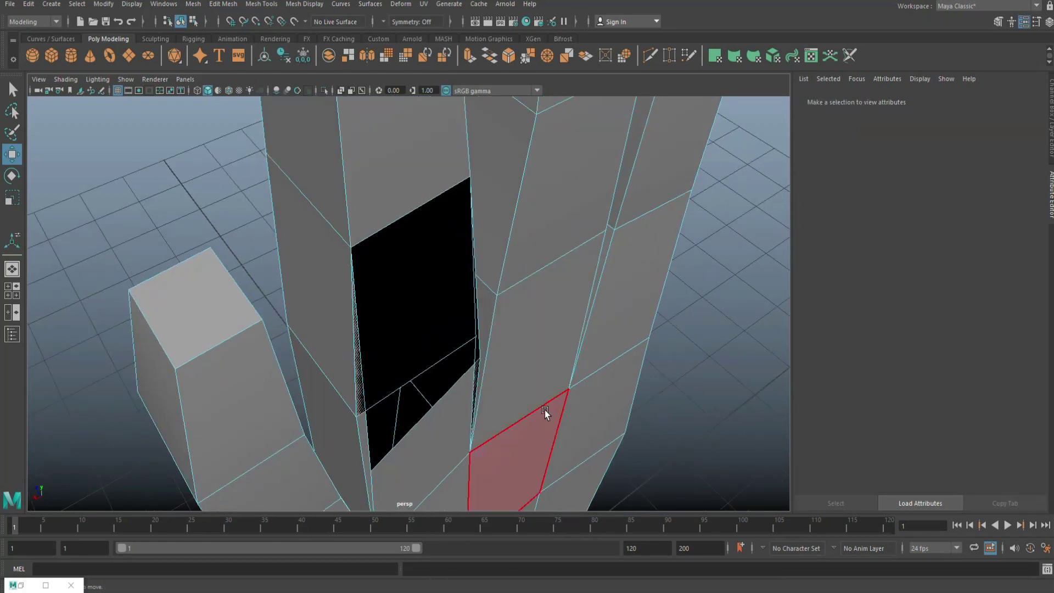
alt+drag(545, 414, 520, 378)
click(359, 386)
key(Delete)
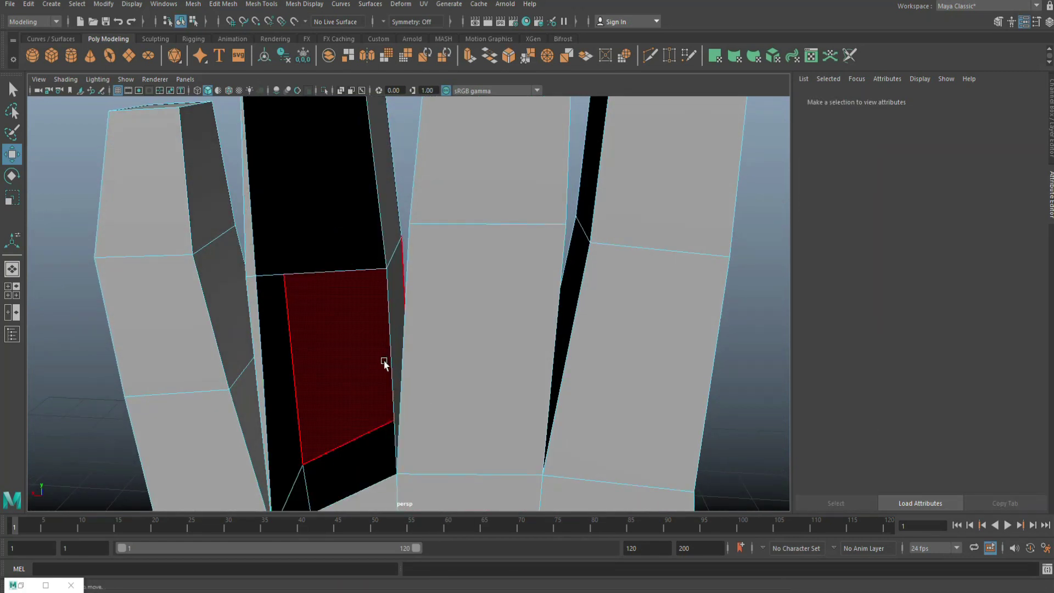
scroll(391, 380, up, 5)
scroll(391, 381, down, 3)
alt+drag(391, 380, 440, 405)
click(263, 319)
key(Delete)
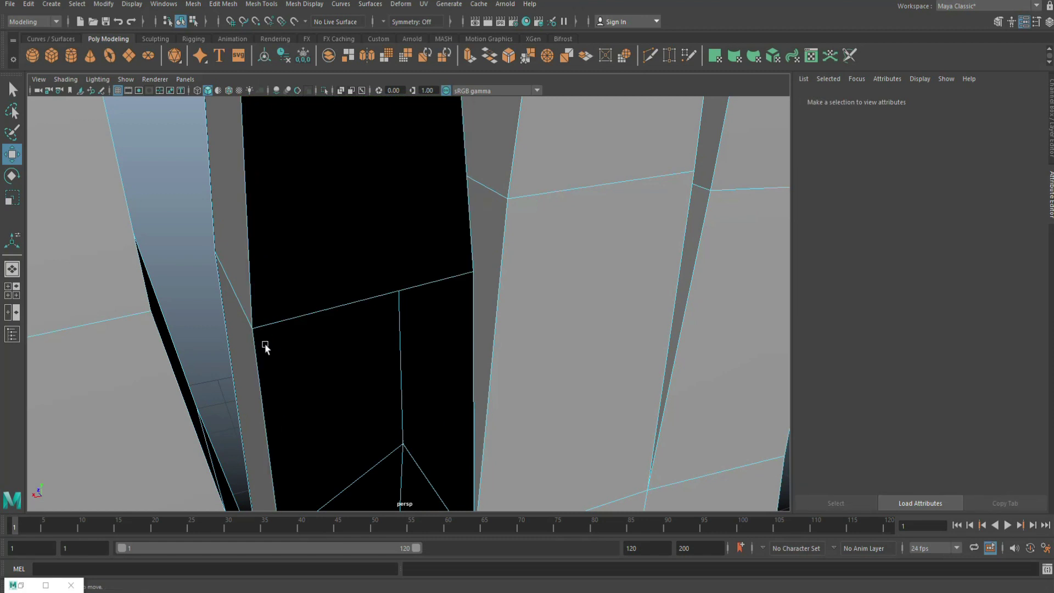
scroll(265, 346, down, 4)
click(374, 271)
key(Delete)
Step: Close the opening in the back of the ring finger by bridging two pairs of opposite border edges
click(437, 159)
shift+click(331, 164)
click(233, 5)
click(256, 58)
click(336, 369)
shift+click(441, 348)
key(g)
Step: Select all vertices of the hand and merge them with a distance threshold of 0.01
scroll(440, 357, down, 4)
mouse_move(437, 428)
alt+mouse_down()
mouse_move(456, 447)
mouse_move(474, 444)
mouse_move(434, 439)
alt+mouse_up()
right_drag(388, 249, 321, 246)
scroll(362, 310, down, 4)
alt+drag(362, 314, 433, 409)
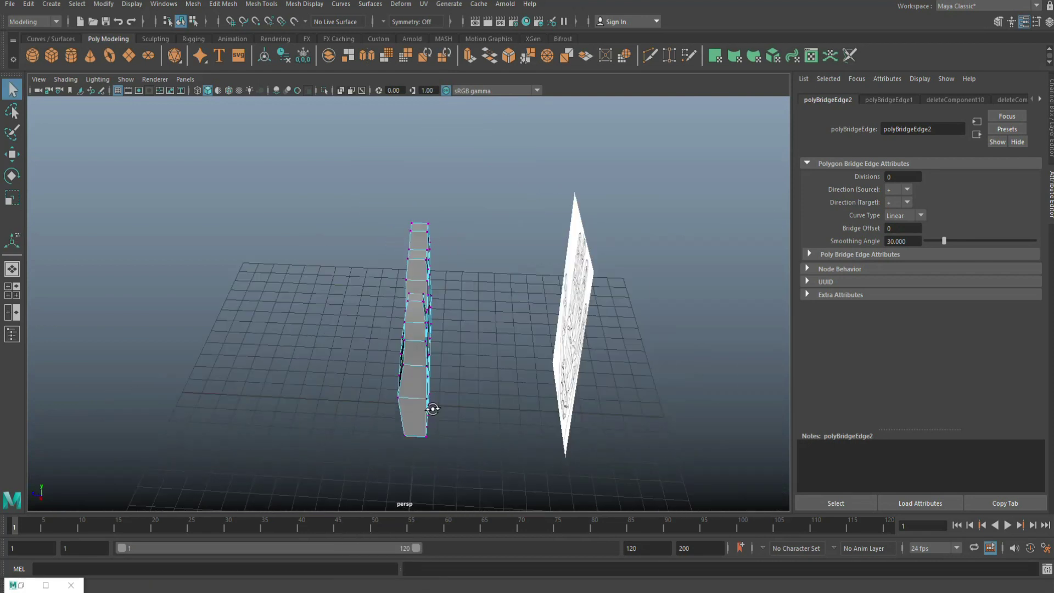
drag(309, 144, 497, 469)
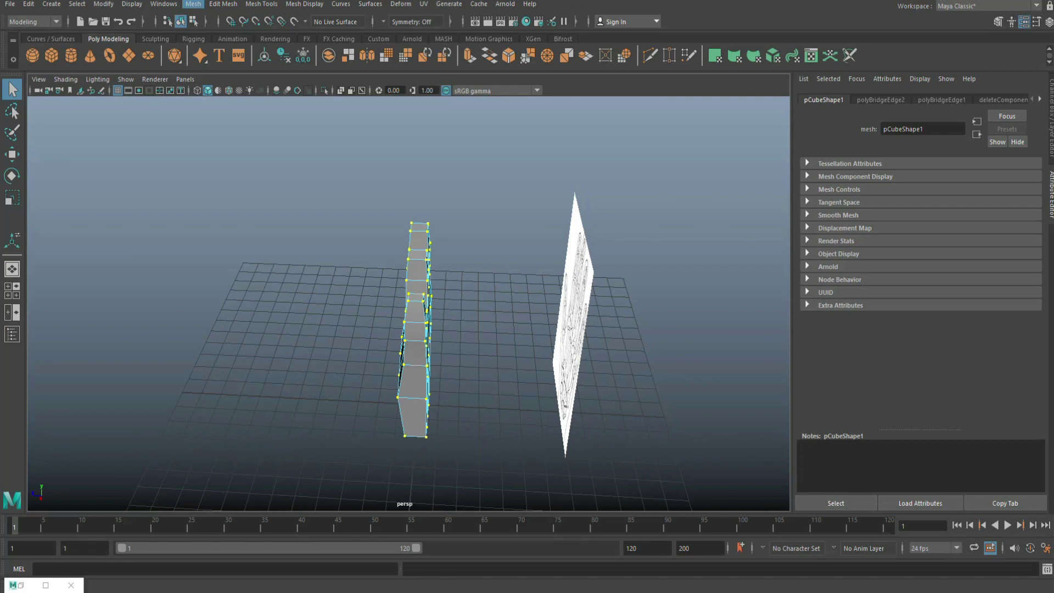
click(223, 4)
click(257, 128)
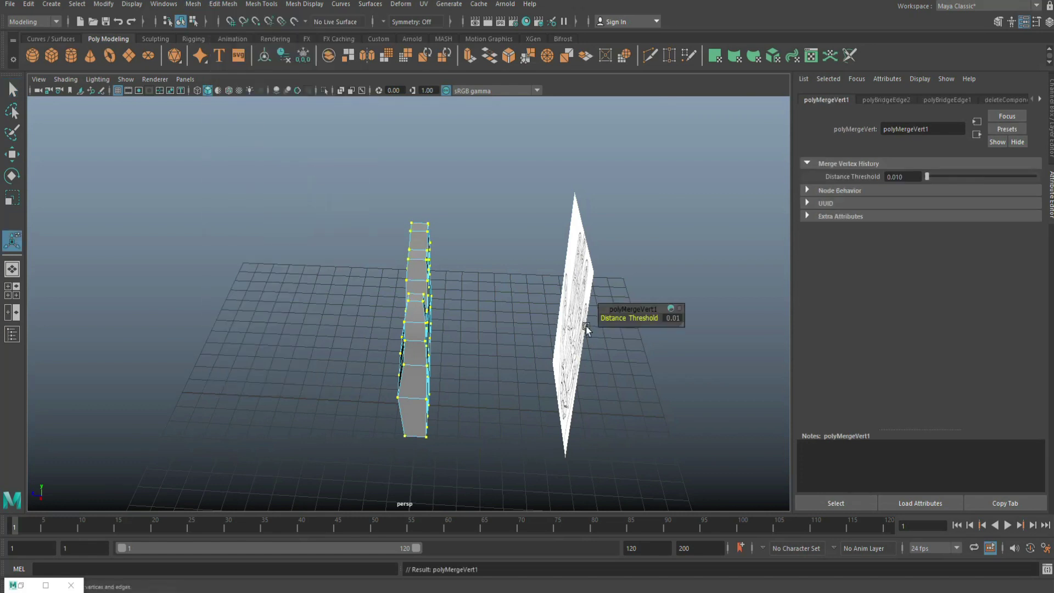
click(675, 319)
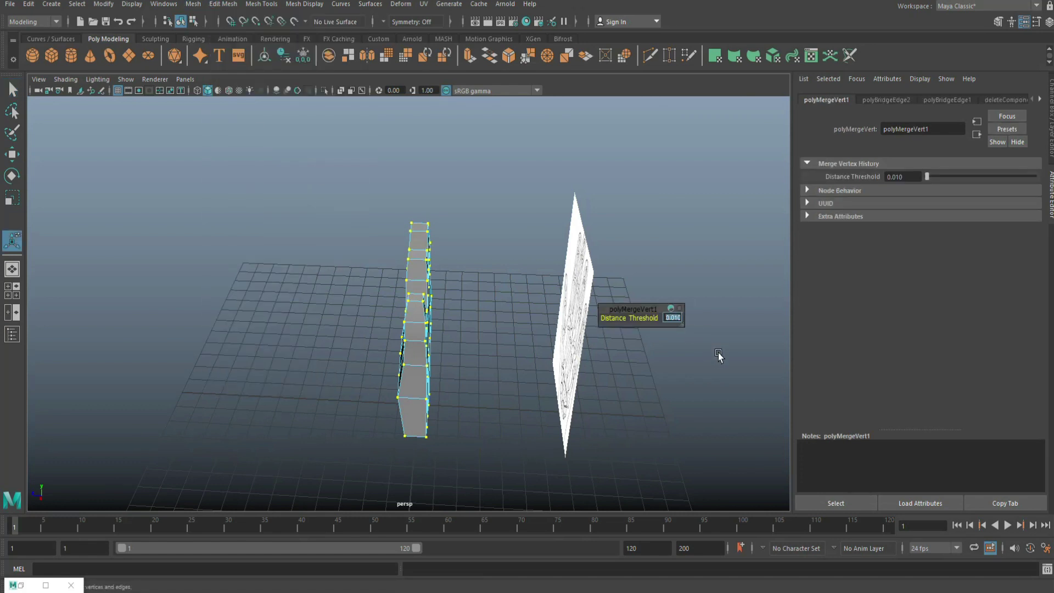
click(662, 418)
Step: Select the edge loops at the middle joints of the four fingers, tilt them and shift them along the depth axis
alt+drag(455, 363, 481, 412)
right_drag(446, 312, 440, 258)
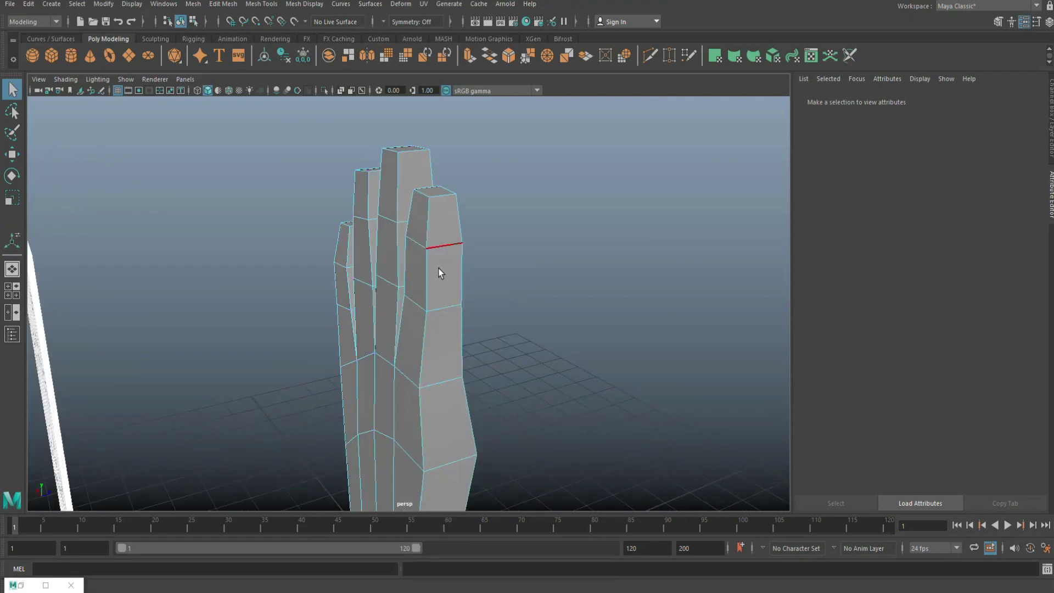
click(450, 307)
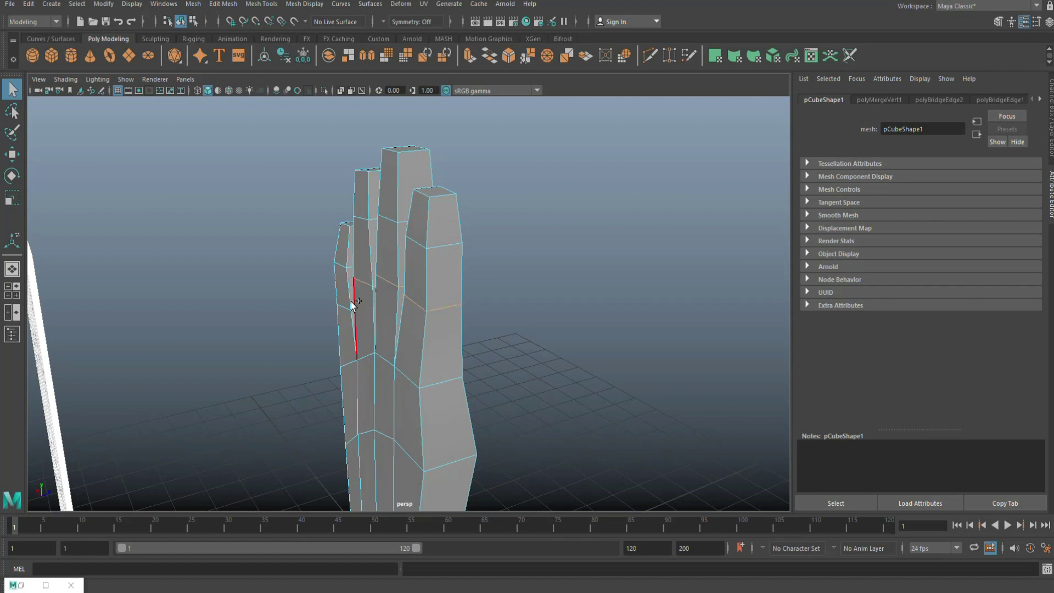
alt+drag(527, 407, 464, 411)
key(e)
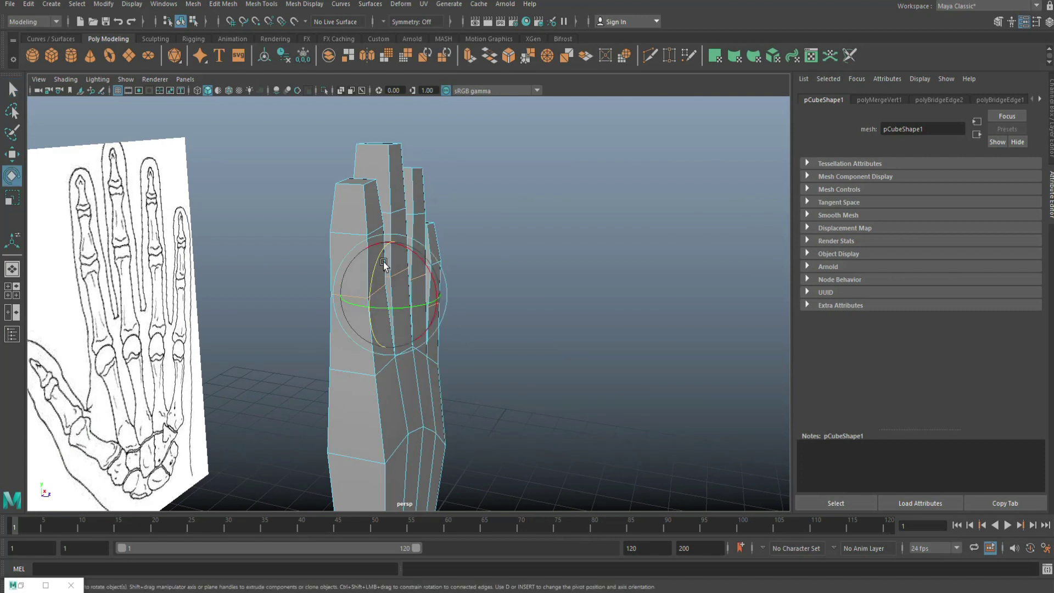
drag(416, 256, 389, 246)
key(w)
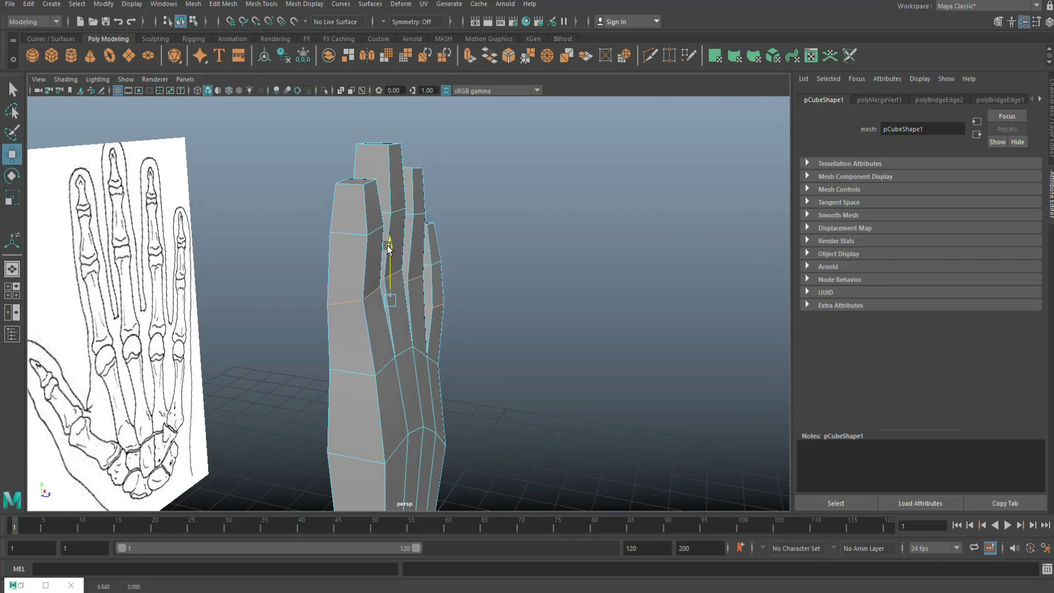
drag(438, 307, 436, 306)
Step: Select the edge loops at the upper joints of the four fingers, tilt them slightly and shift them along the depth axis
double_click(352, 234)
shift+double_click(402, 213)
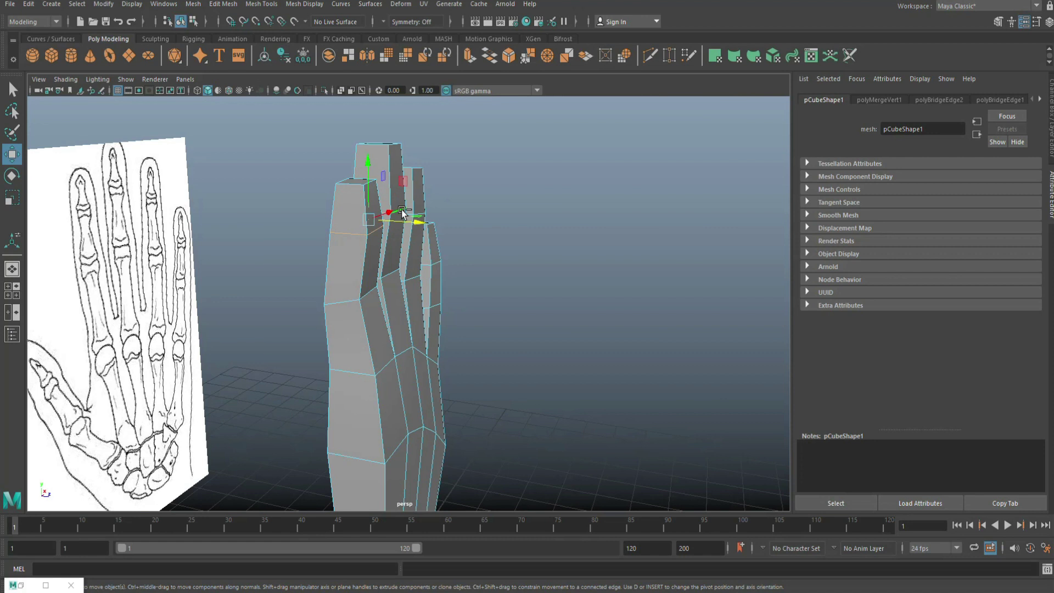
scroll(518, 310, up, 3)
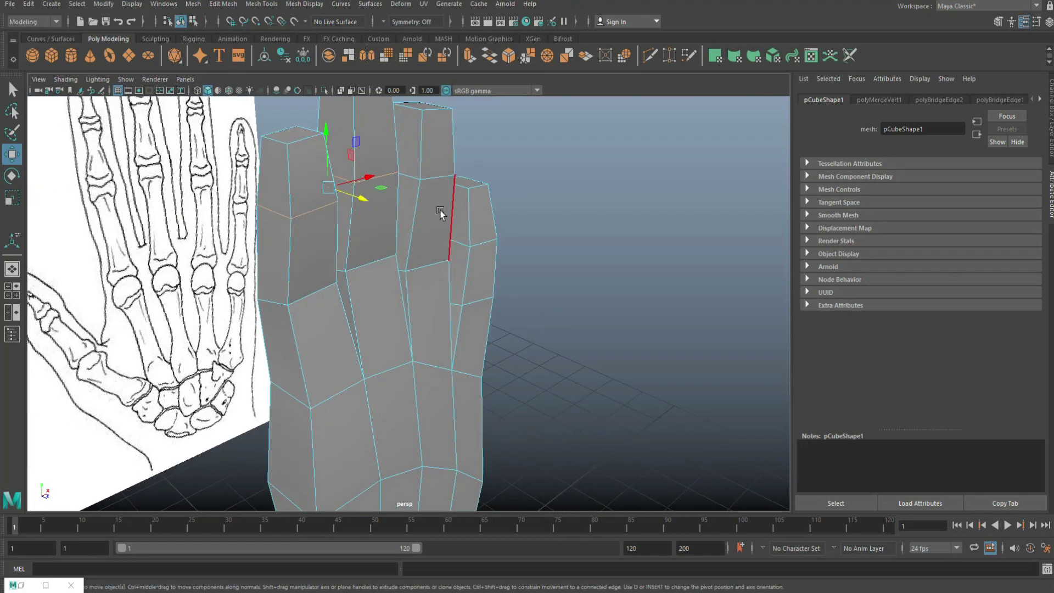
shift+double_click(441, 178)
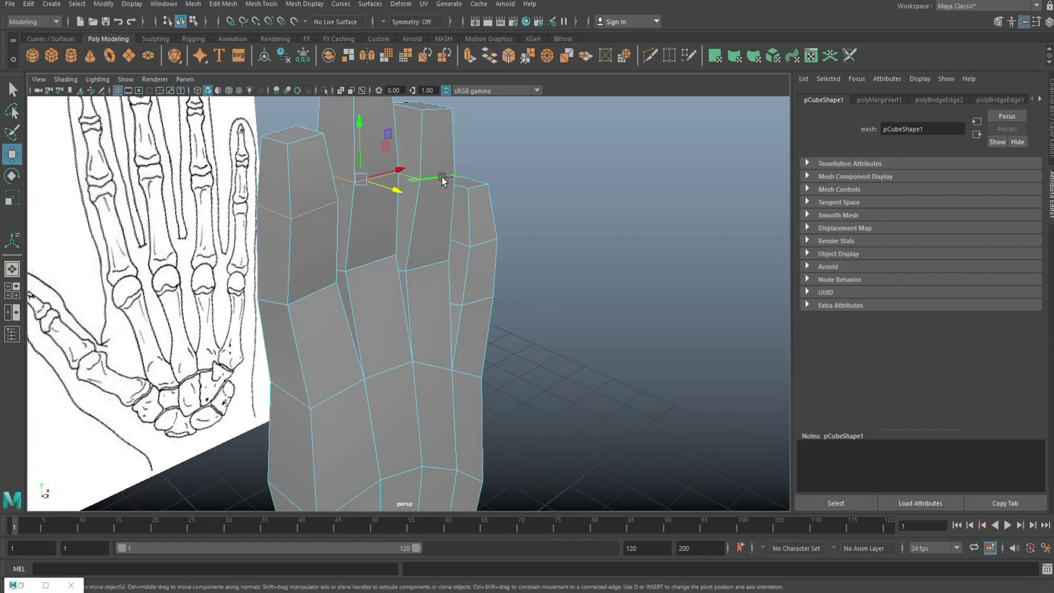
shift+double_click(484, 240)
alt+drag(413, 339, 486, 341)
key(e)
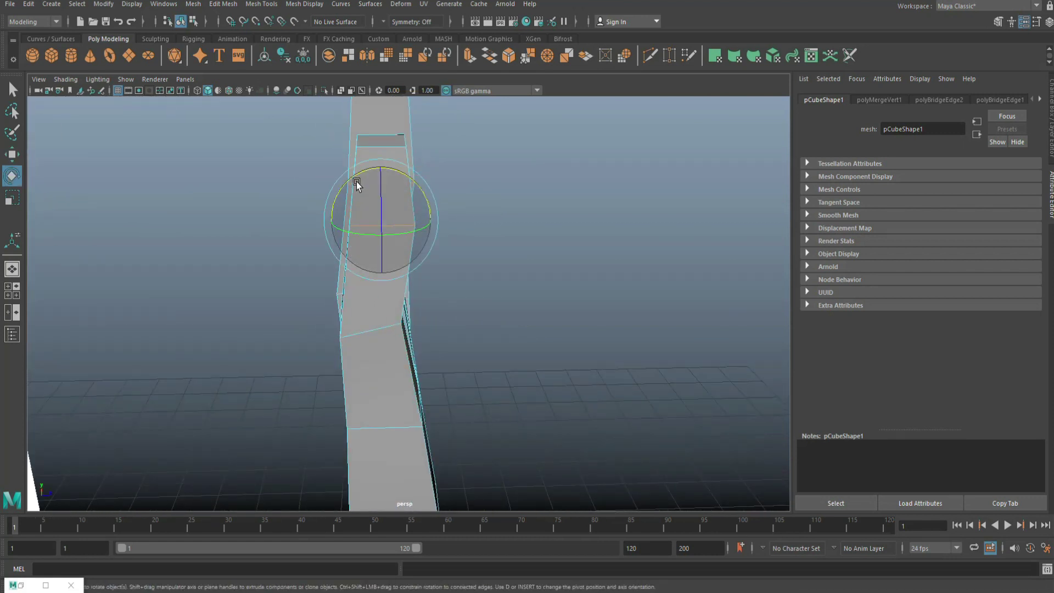
drag(353, 180, 343, 189)
alt+drag(572, 364, 536, 357)
key(w)
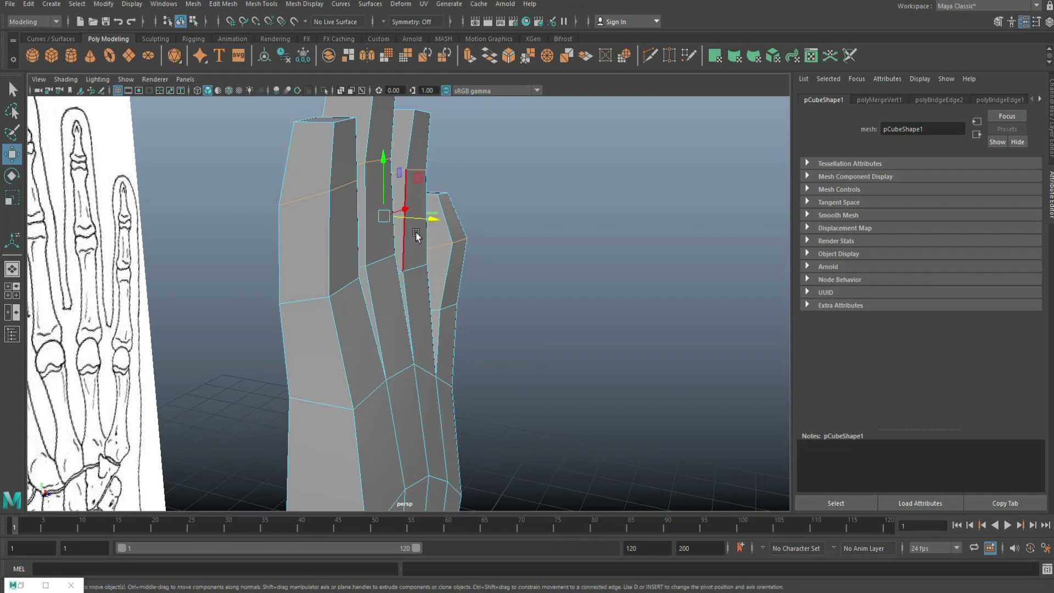
drag(432, 221, 415, 220)
Step: Select the end faces of the four fingertips and move them forward to continue the fingers' natural bend
alt+drag(573, 306, 582, 384)
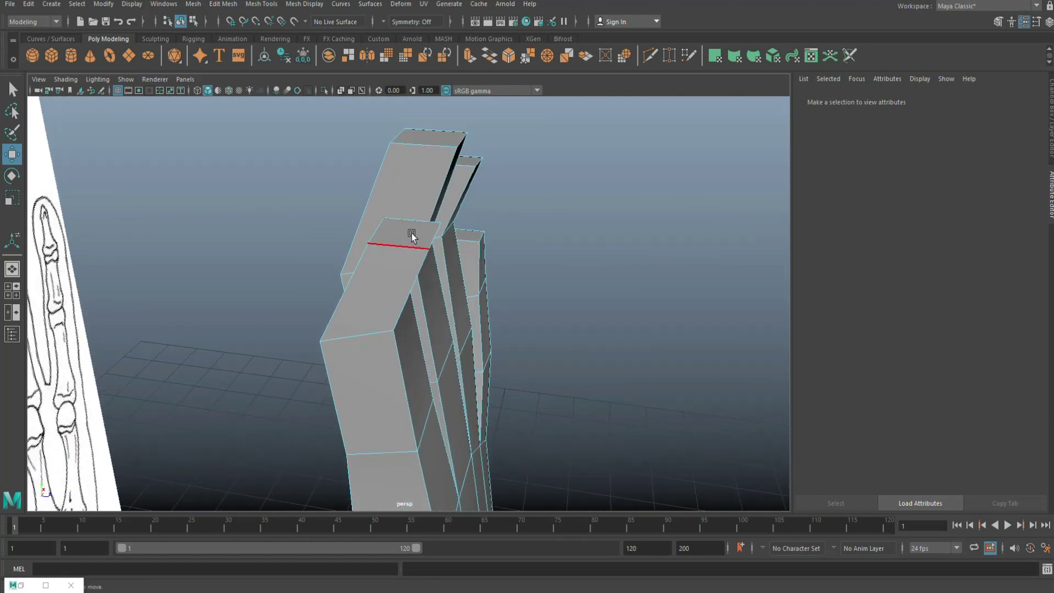
right_click(411, 232)
click(411, 265)
alt+drag(410, 265, 331, 344)
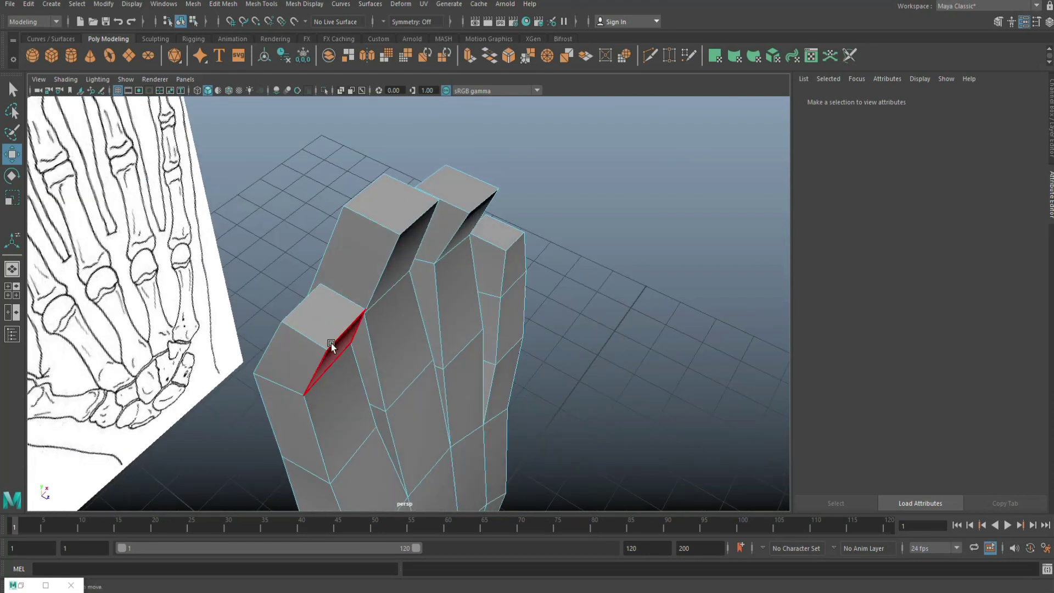
click(331, 311)
shift+click(408, 208)
shift+click(457, 184)
shift+click(497, 231)
middle_drag(458, 282, 399, 248)
scroll(598, 324, down, 5)
Step: Extrude the two palm faces below the index finger and pull them outward from the palm as the thumb base
mouse_move(599, 358)
alt+mouse_down()
mouse_move(712, 330)
mouse_move(710, 360)
mouse_move(512, 345)
mouse_move(525, 329)
mouse_move(522, 347)
mouse_move(556, 346)
mouse_move(551, 356)
mouse_move(544, 235)
mouse_move(562, 306)
mouse_move(533, 288)
mouse_move(555, 296)
mouse_move(533, 304)
alt+mouse_up()
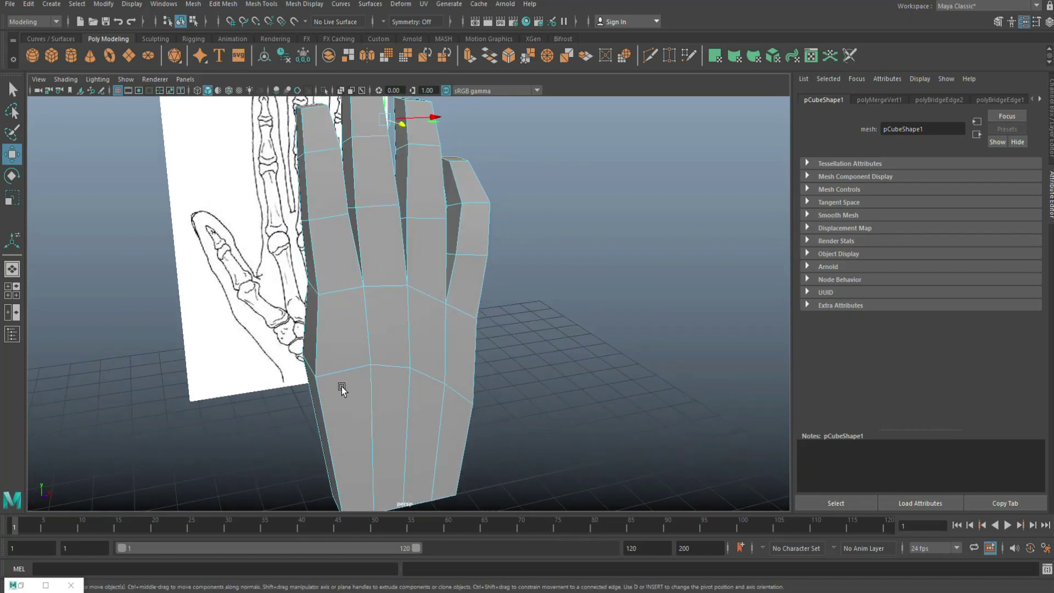
alt+drag(201, 344, 396, 399)
click(401, 397)
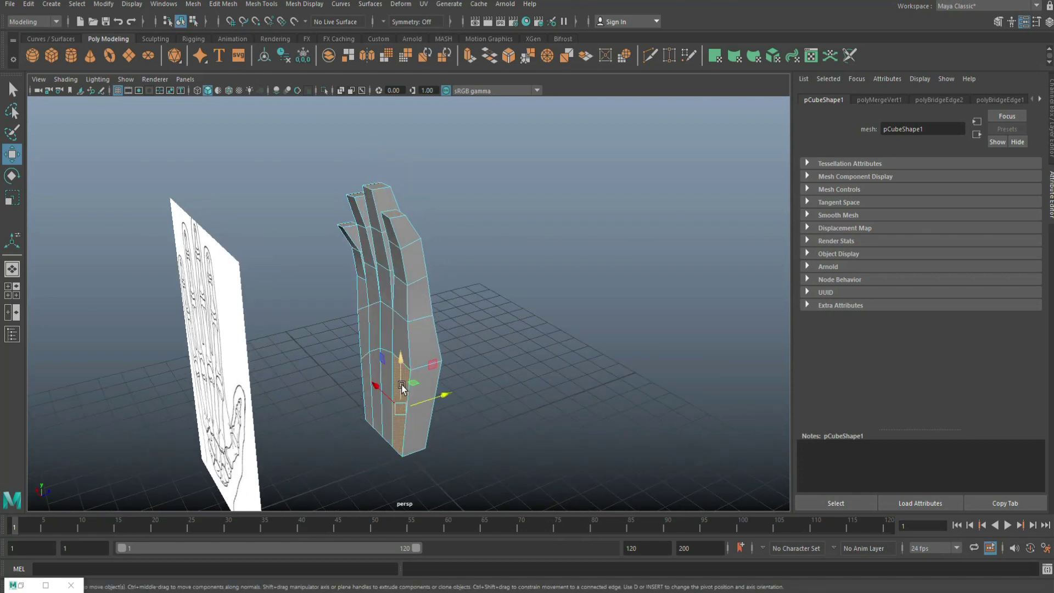
scroll(409, 369, up, 3)
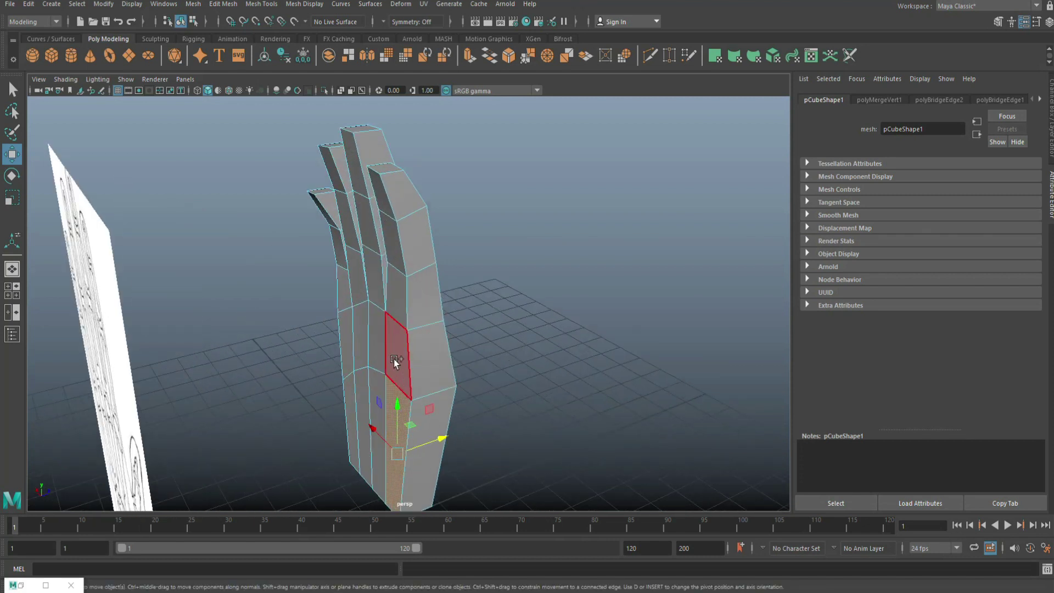
scroll(582, 404, down, 5)
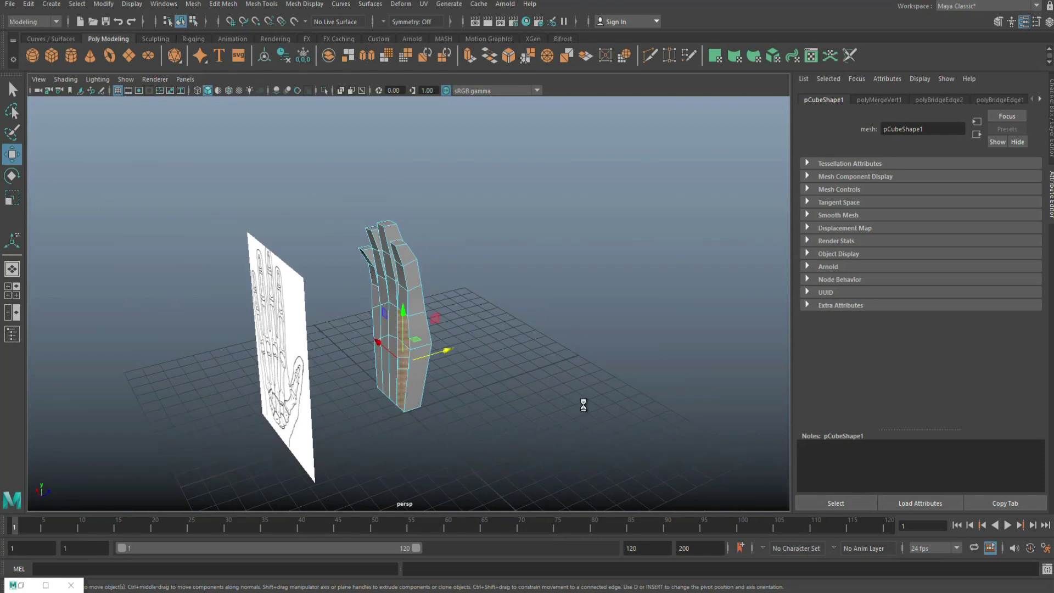
key(ctrl+e)
key(w)
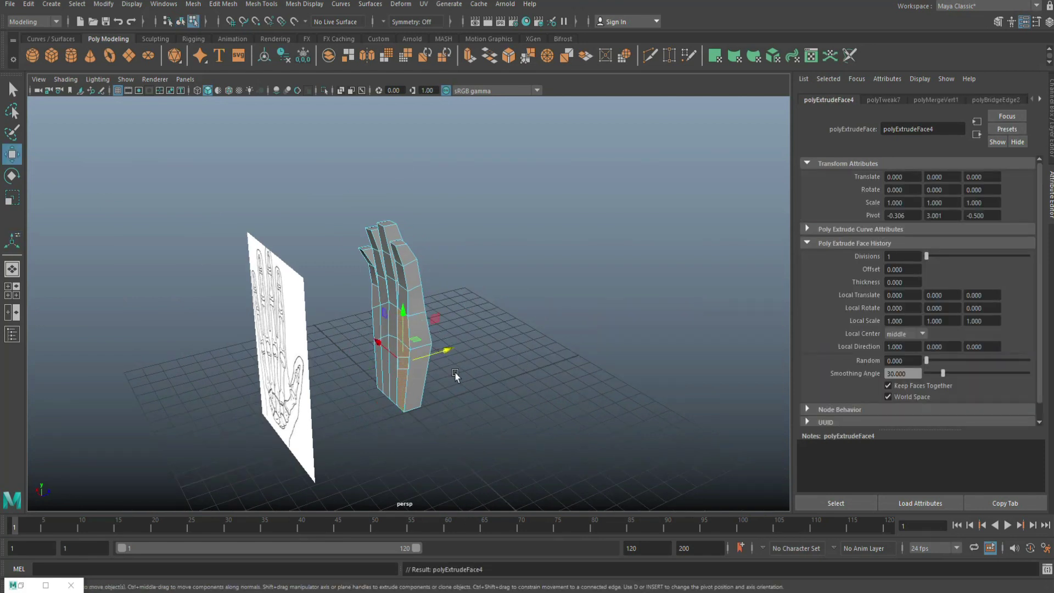
scroll(451, 379, up, 3)
drag(441, 394, 421, 409)
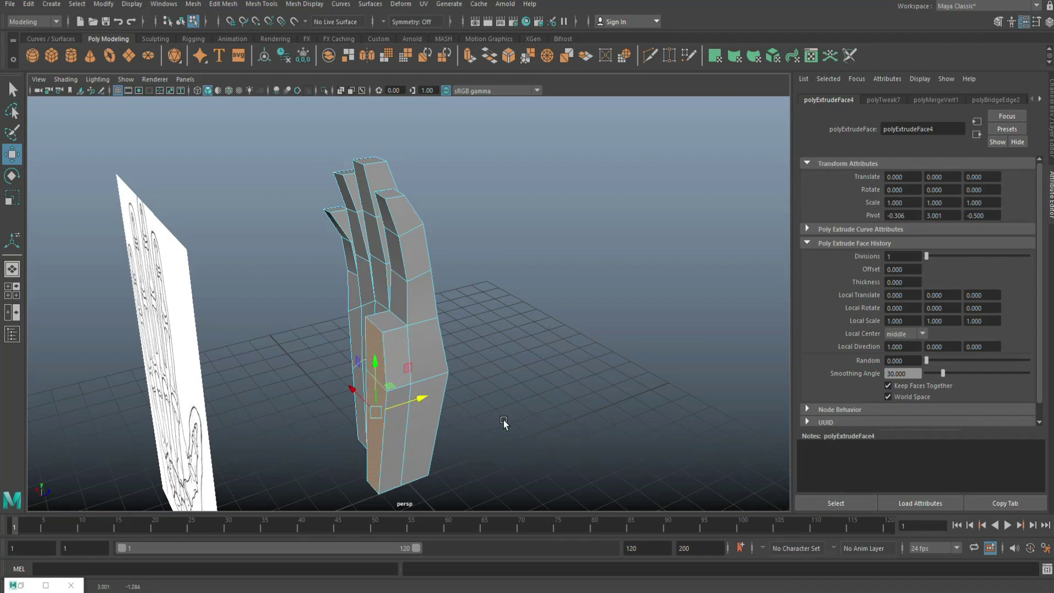
Step: Push the lower and upper edges of the extruded thumb base back toward the palm along the depth axis
scroll(504, 423, up, 2)
scroll(531, 461, up, 2)
alt+middle_drag(531, 461, 605, 324)
alt+drag(600, 398, 574, 340)
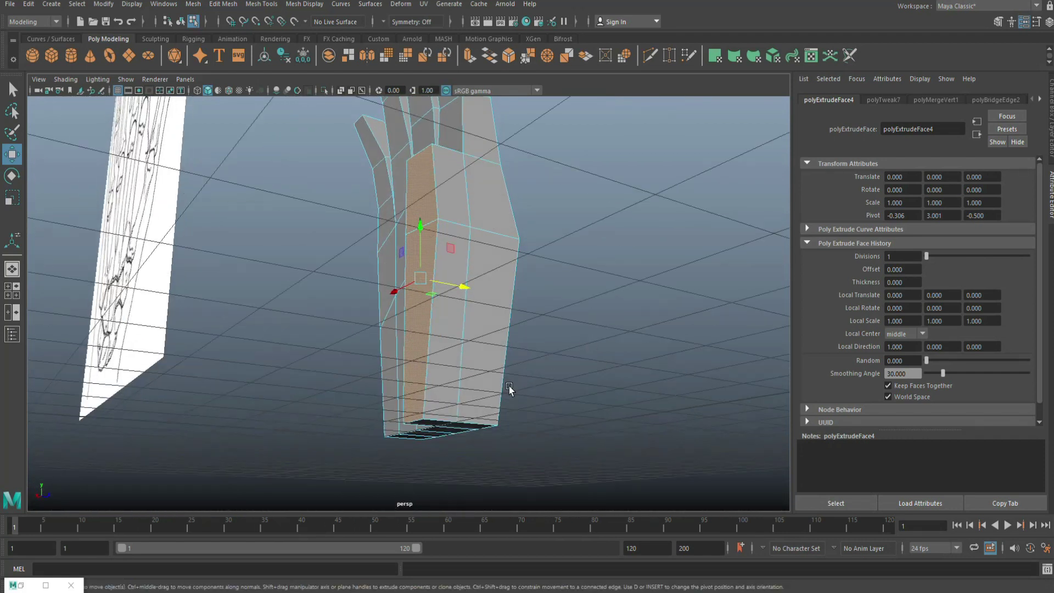
right_drag(417, 282, 416, 252)
click(421, 437)
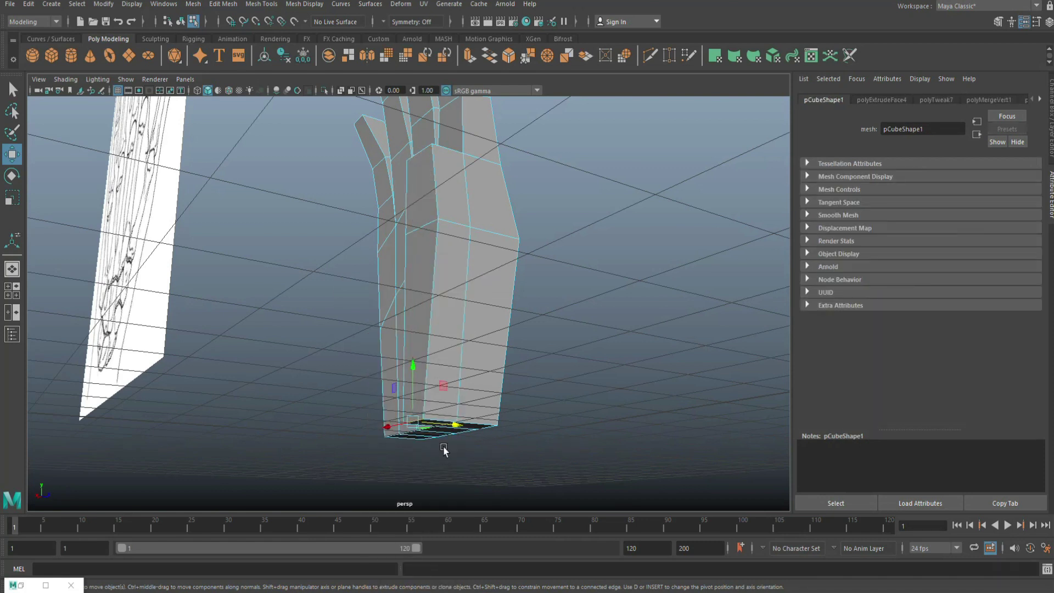
drag(462, 429, 485, 429)
alt+drag(512, 330, 470, 421)
click(428, 280)
drag(473, 271, 500, 273)
Step: Extrude the thumb base's sloped upper face upward and away from the palm, and scale it down to about 0.85
right_drag(442, 321, 434, 321)
click(434, 322)
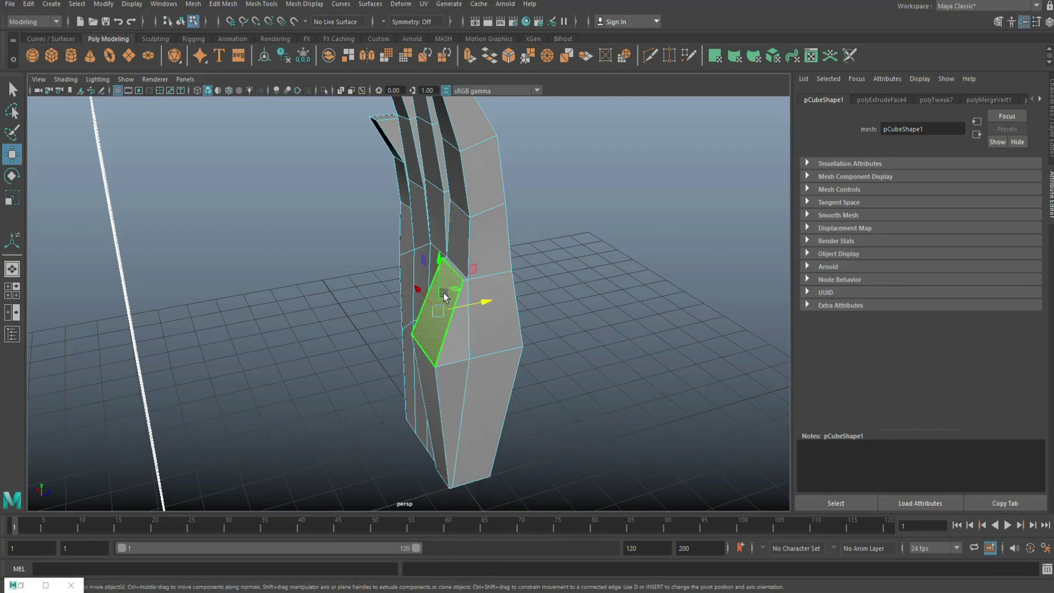
key(ctrl+e)
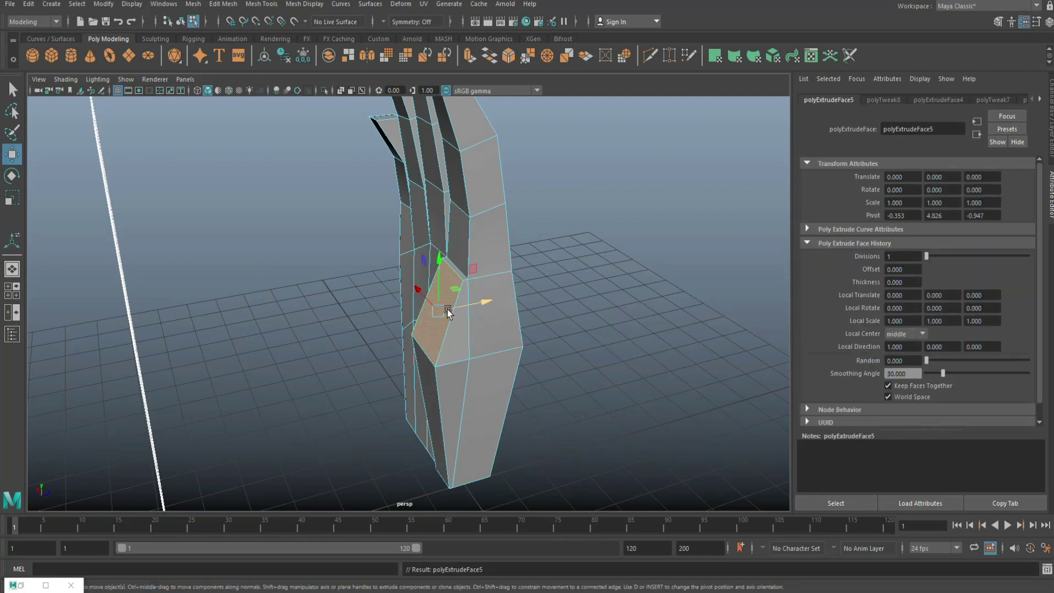
drag(440, 262, 441, 204)
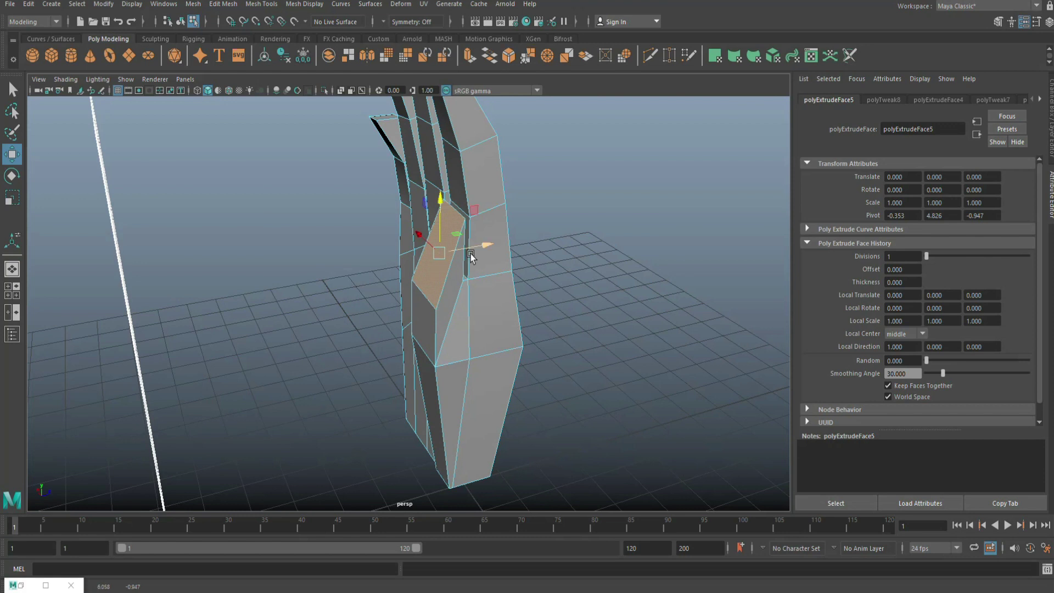
drag(487, 246, 449, 254)
alt+drag(462, 400, 547, 454)
key(r)
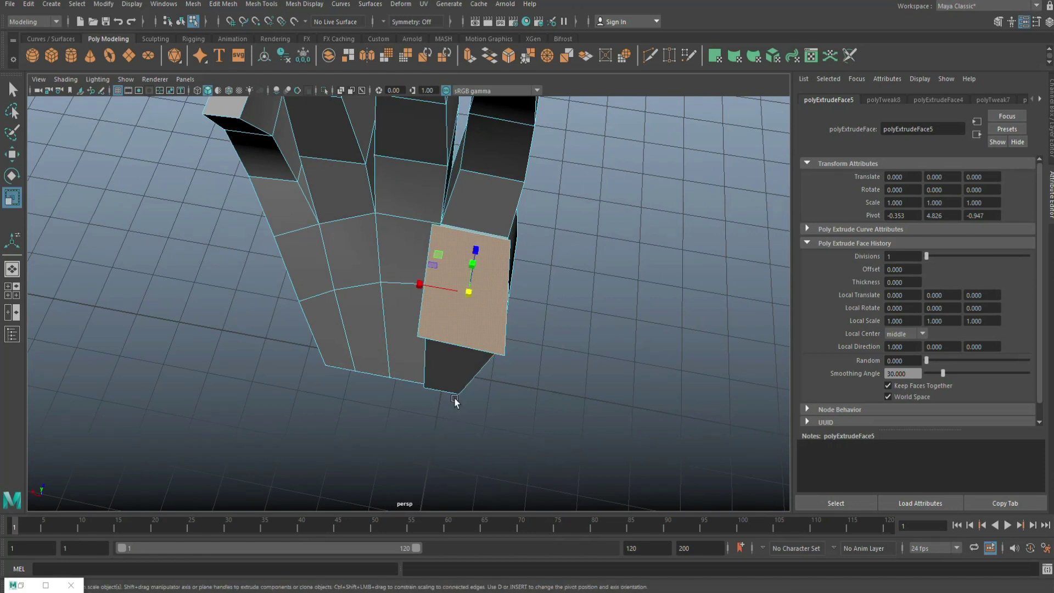
drag(468, 294, 457, 298)
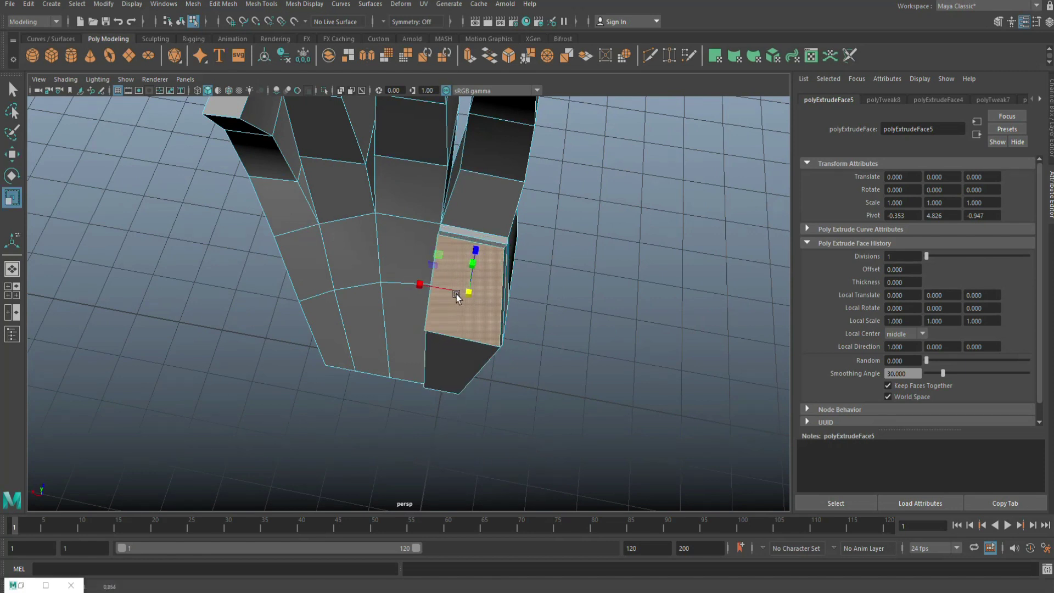
Step: Select the two lower vertices of the thumb's end face and scale them closer together sideways
alt+drag(569, 401, 516, 388)
scroll(342, 337, up, 5)
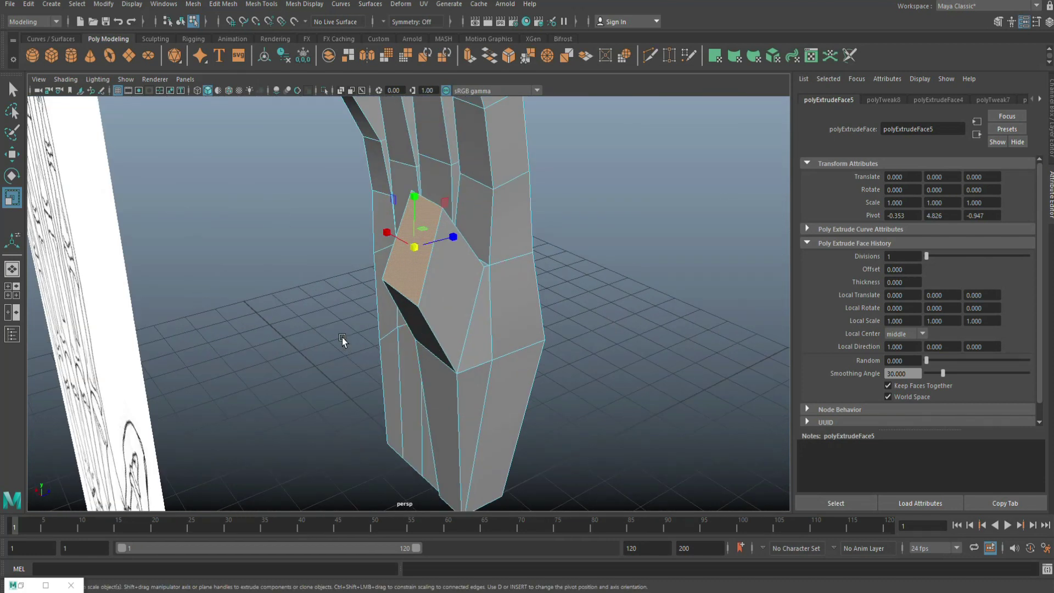
right_click(399, 278)
click(358, 270)
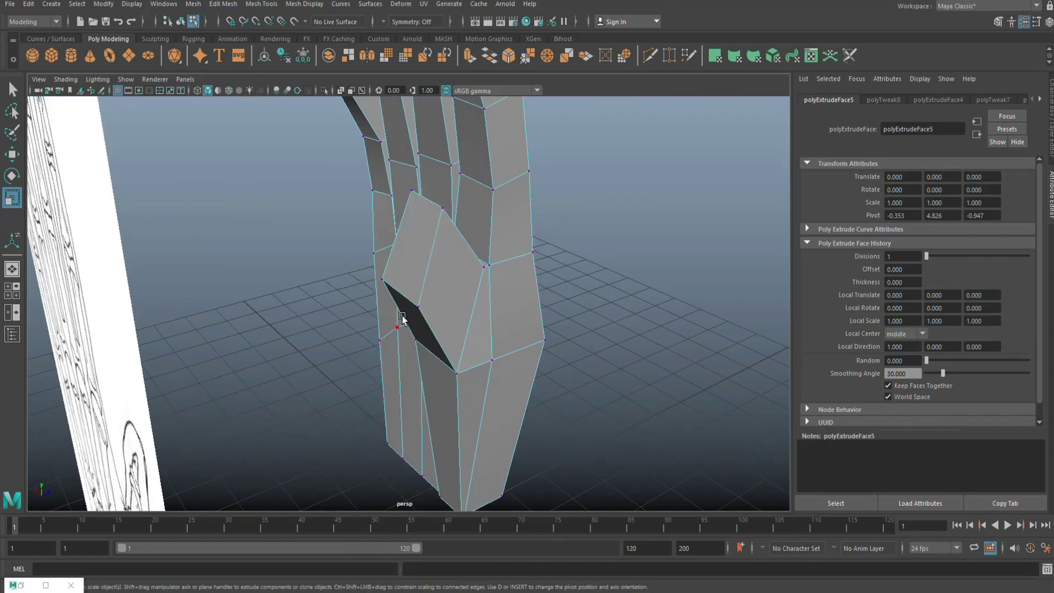
click(419, 309)
shift+click(383, 278)
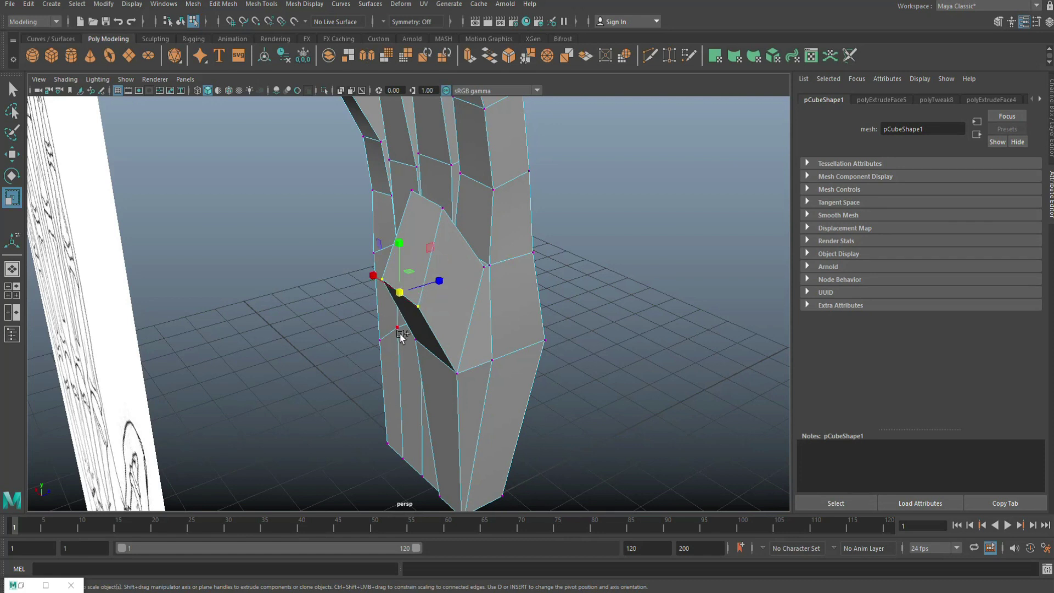
middle_drag(372, 276, 384, 283)
Step: Extrude the thumb's end face again, move it upward and away from the palm, and scale it smaller
right_drag(416, 236, 419, 264)
click(419, 244)
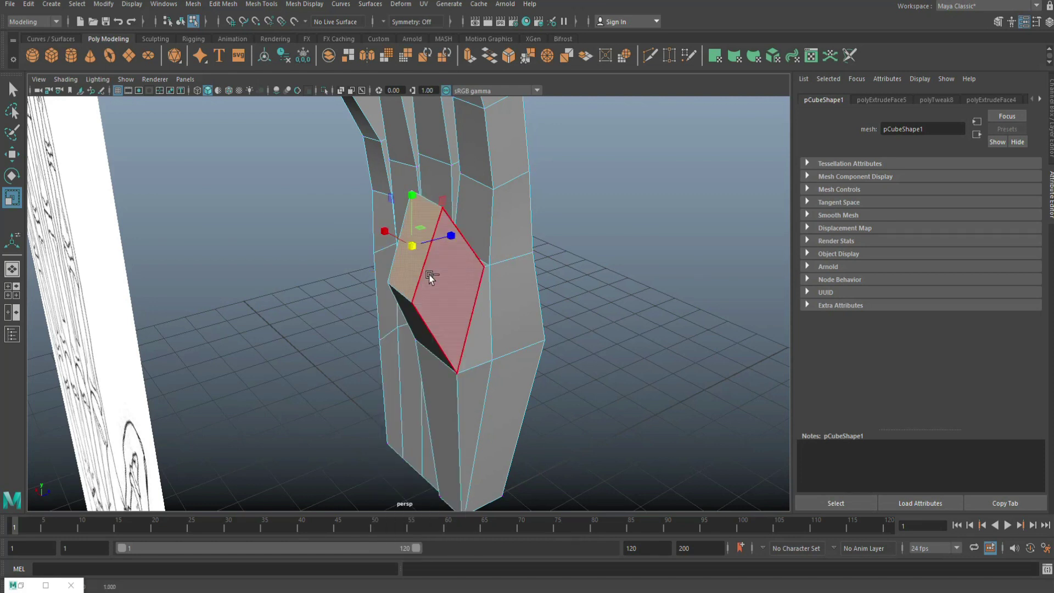
key(ctrl+e)
drag(412, 190, 413, 114)
scroll(441, 213, down, 2)
scroll(441, 212, down, 5)
alt+drag(512, 335, 483, 335)
scroll(489, 329, up, 3)
drag(445, 247, 382, 250)
key(r)
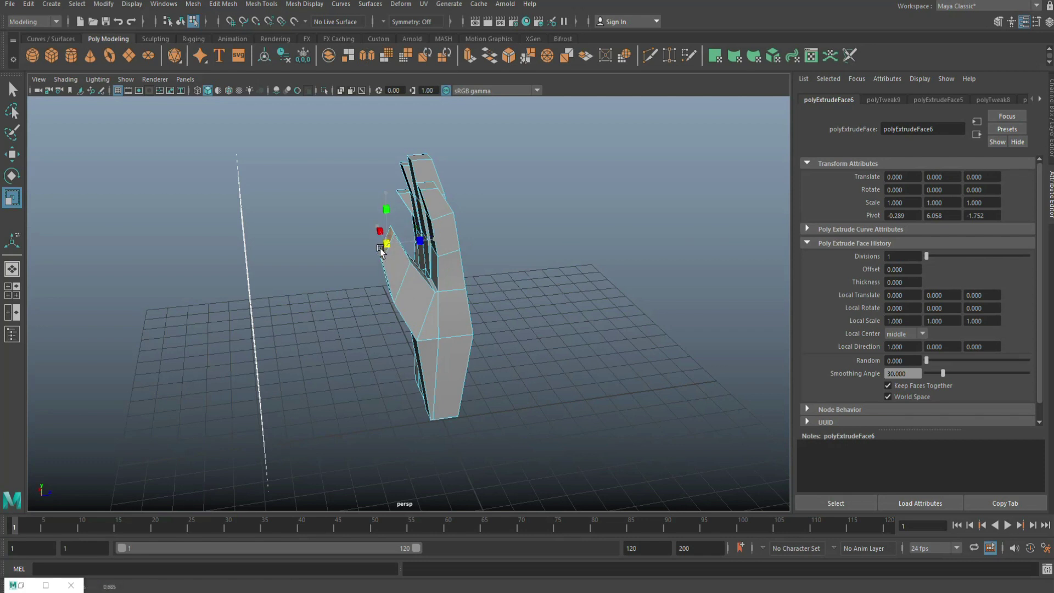
Step: Examine the vertices and surfaces around the base of the thumb from several angles
alt+drag(418, 374, 494, 346)
scroll(551, 347, up, 5)
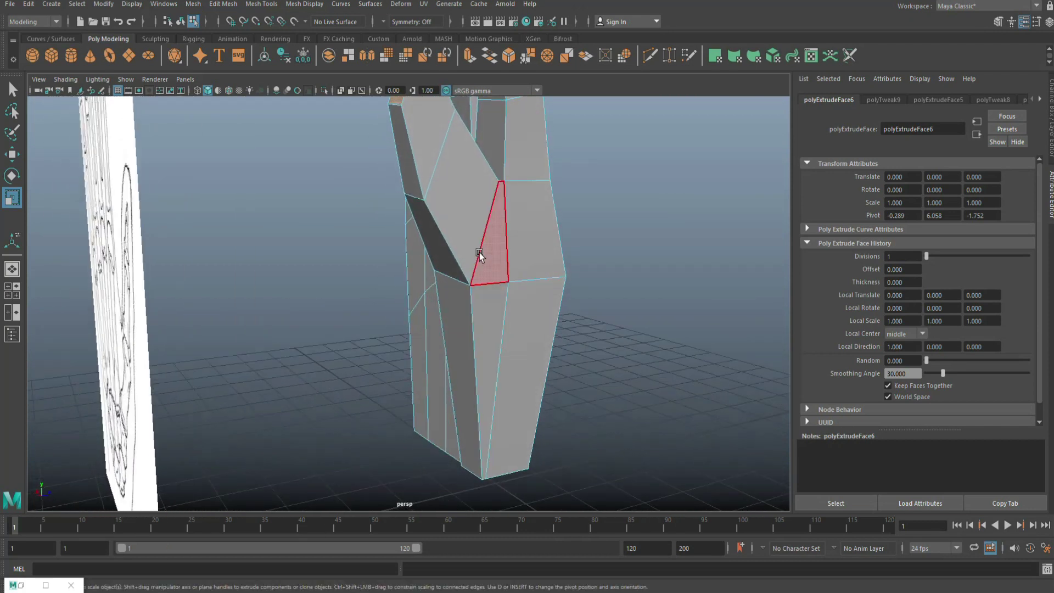
right_drag(477, 243, 426, 242)
click(483, 250)
shift+click(470, 337)
alt+drag(479, 402, 485, 440)
scroll(535, 409, up, 3)
right_drag(523, 235, 499, 314)
click(501, 325)
mouse_move(492, 394)
alt+mouse_down()
mouse_move(510, 390)
mouse_move(484, 404)
alt+mouse_up()
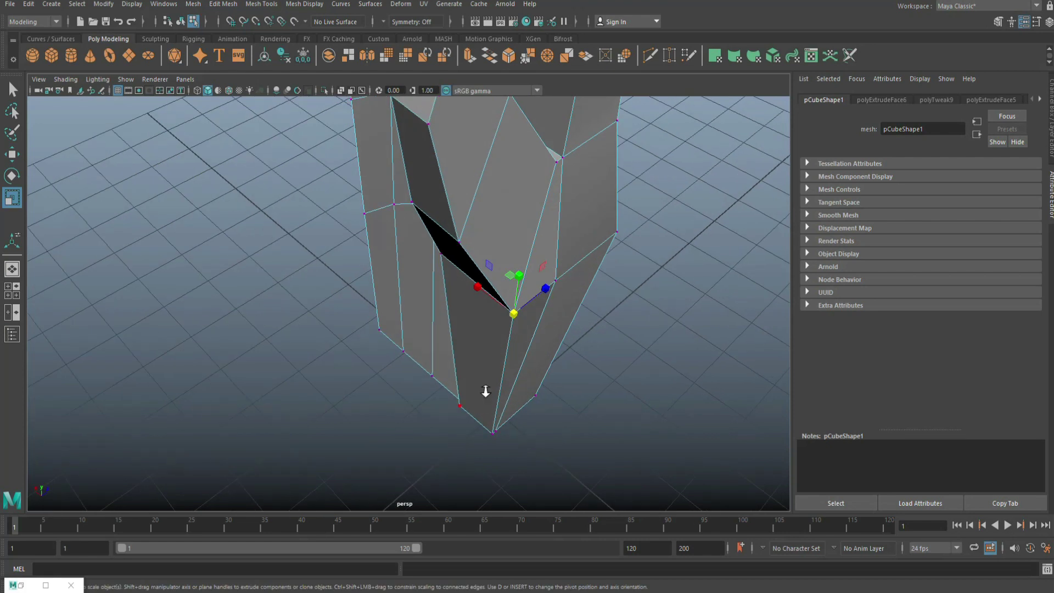
Step: Select the hand-bone reference image plane and delete it
scroll(482, 403, down, 3)
right_click(221, 291)
click(250, 294)
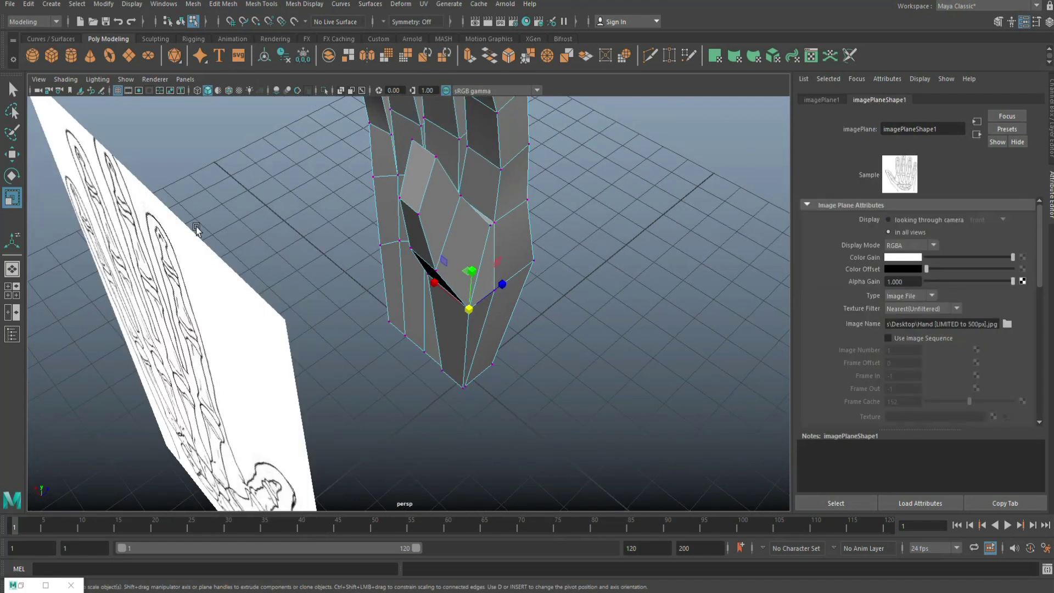
click(257, 350)
right_drag(426, 214, 463, 198)
drag(67, 222, 294, 420)
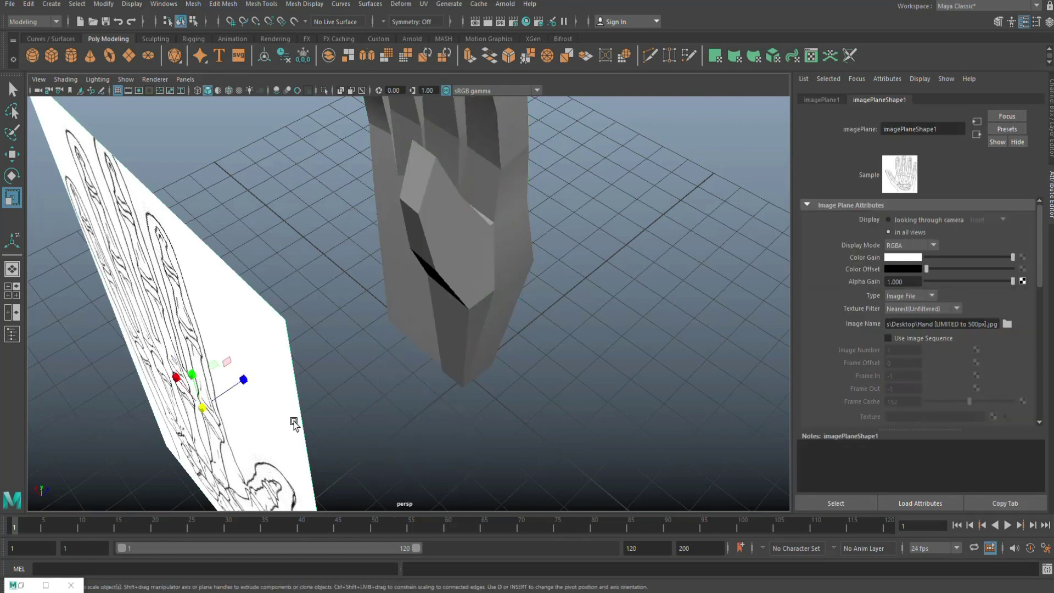
key(Delete)
Step: Move the side vertex of the palm beside the thumb base outward along the X axis
scroll(403, 394, up, 2)
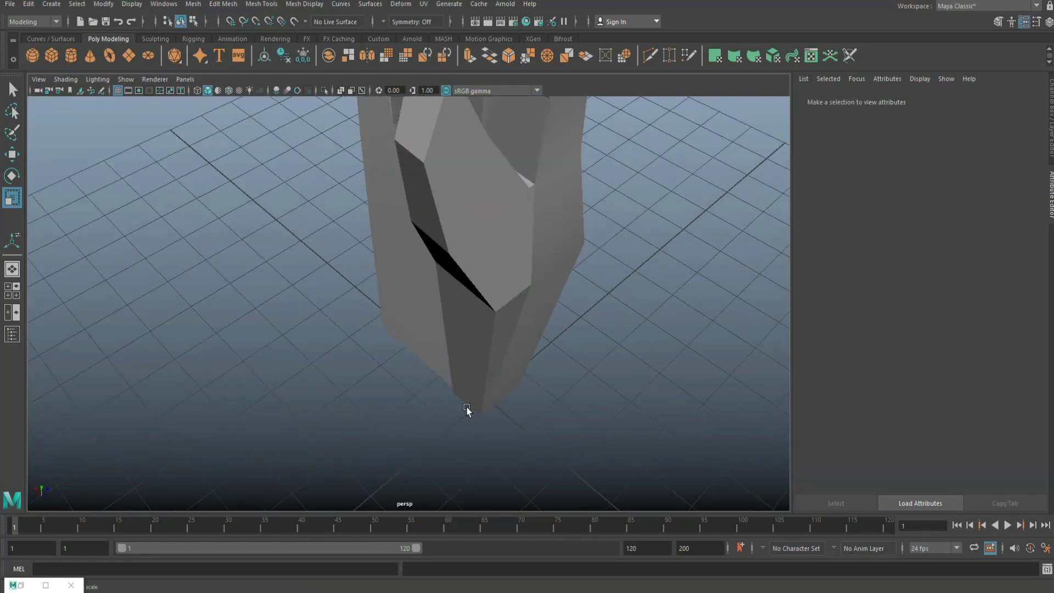
scroll(478, 391, up, 3)
click(498, 288)
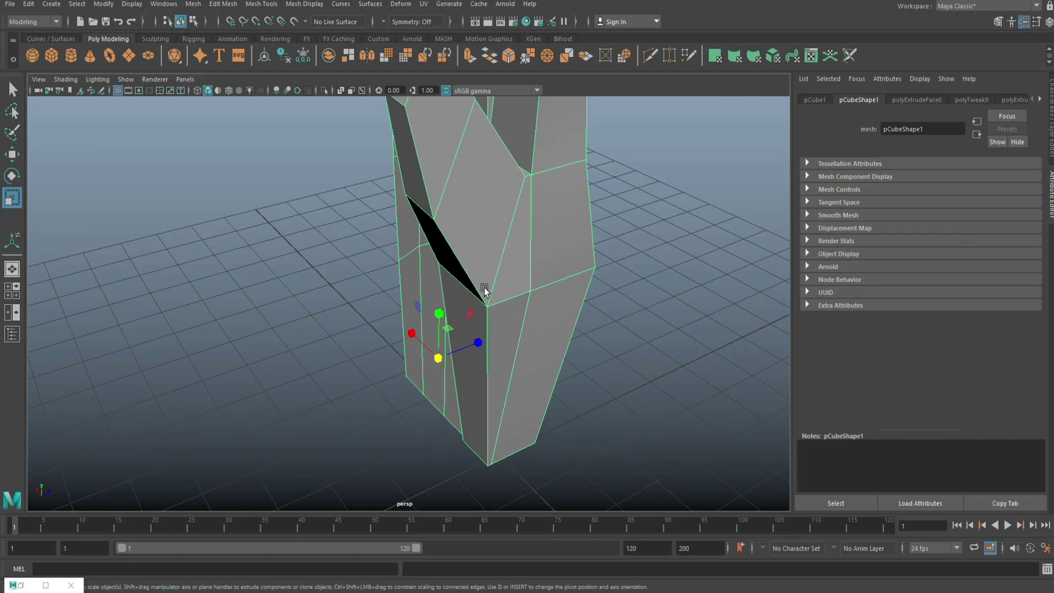
alt+drag(486, 291, 527, 285)
right_click(523, 274)
right_drag(523, 273, 468, 275)
click(532, 283)
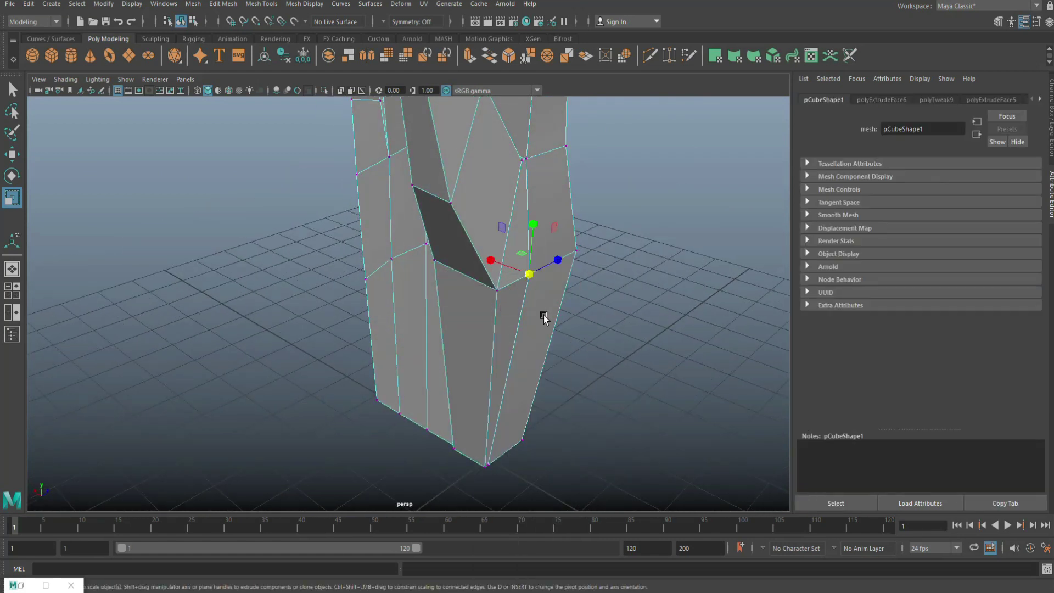
alt+drag(543, 315, 548, 337)
key(w)
drag(492, 255, 501, 262)
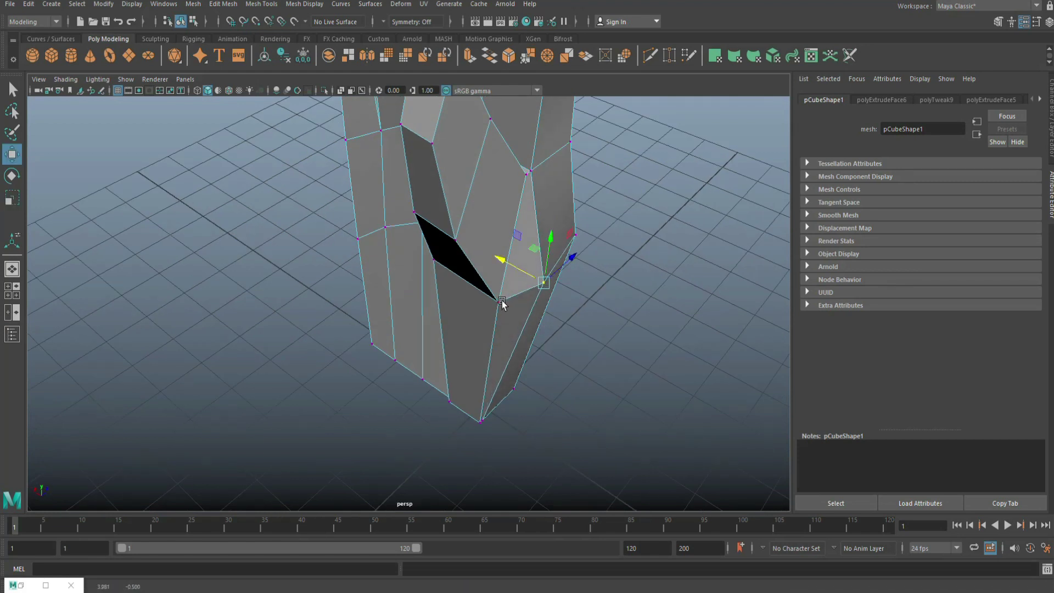
Step: Select the thumb's end face, shift it sideways along the X axis and rotate it slightly
alt+drag(612, 382, 592, 272)
mouse_move(531, 217)
right_down()
mouse_move(477, 216)
mouse_move(525, 211)
right_up()
drag(476, 201, 448, 199)
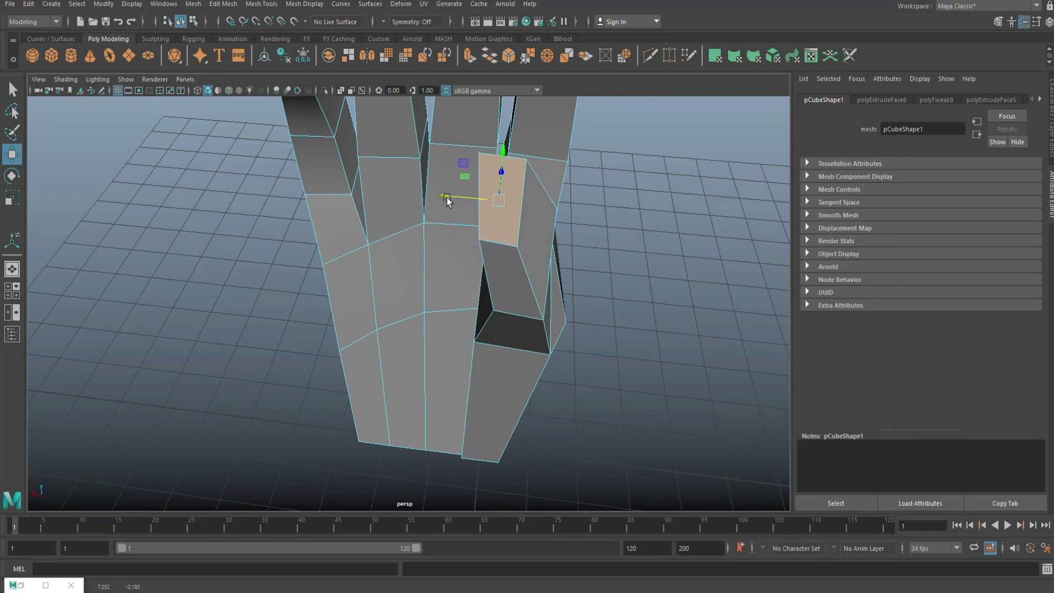
key(e)
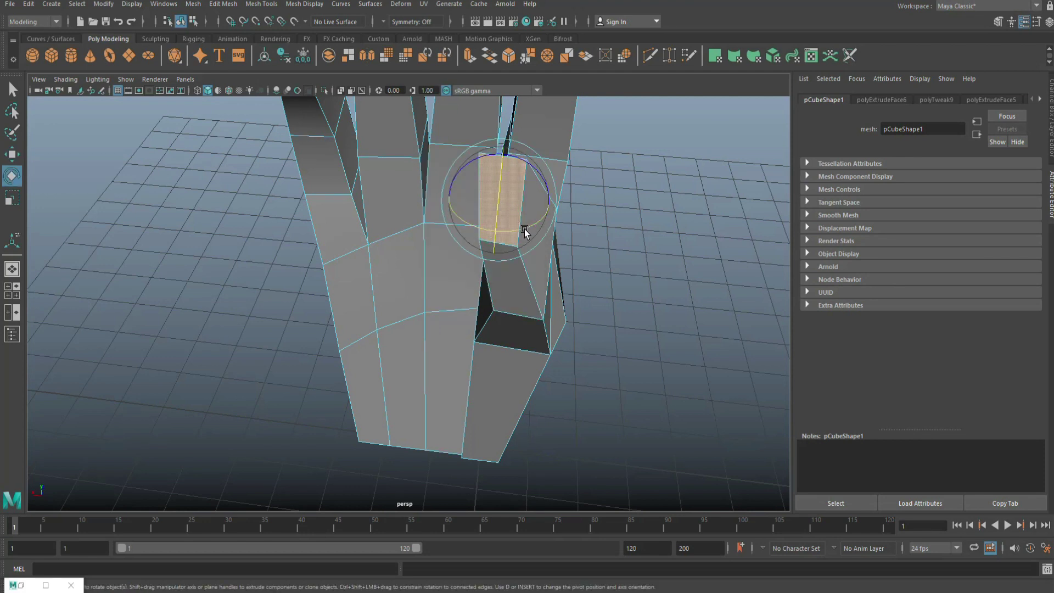
drag(524, 230, 516, 231)
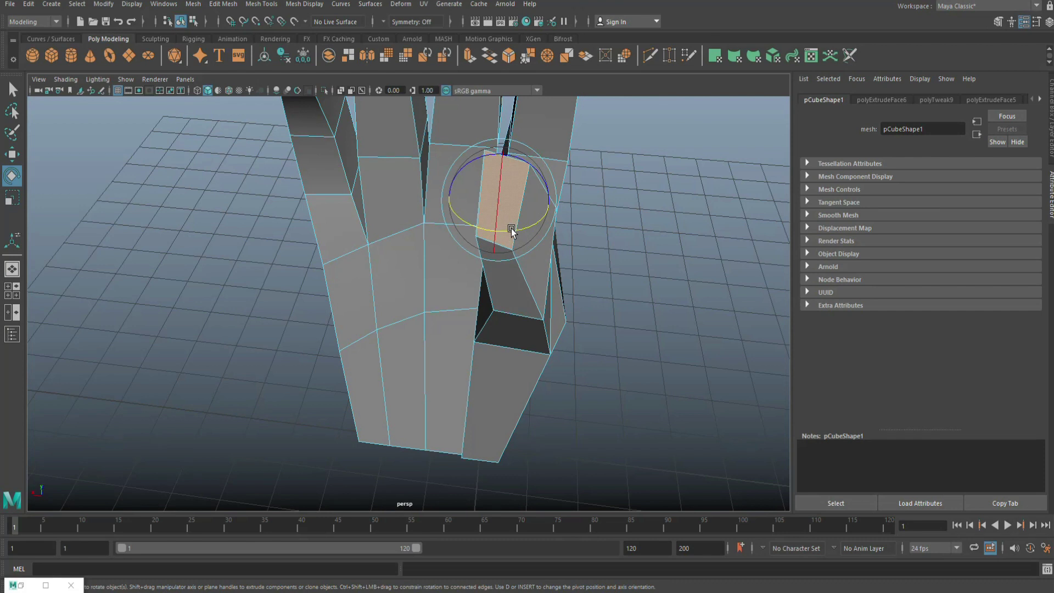
Step: Move the palm-side vertex beside the thumb base inward along the X axis and adjust its depth along the Z axis
right_drag(520, 313, 521, 299)
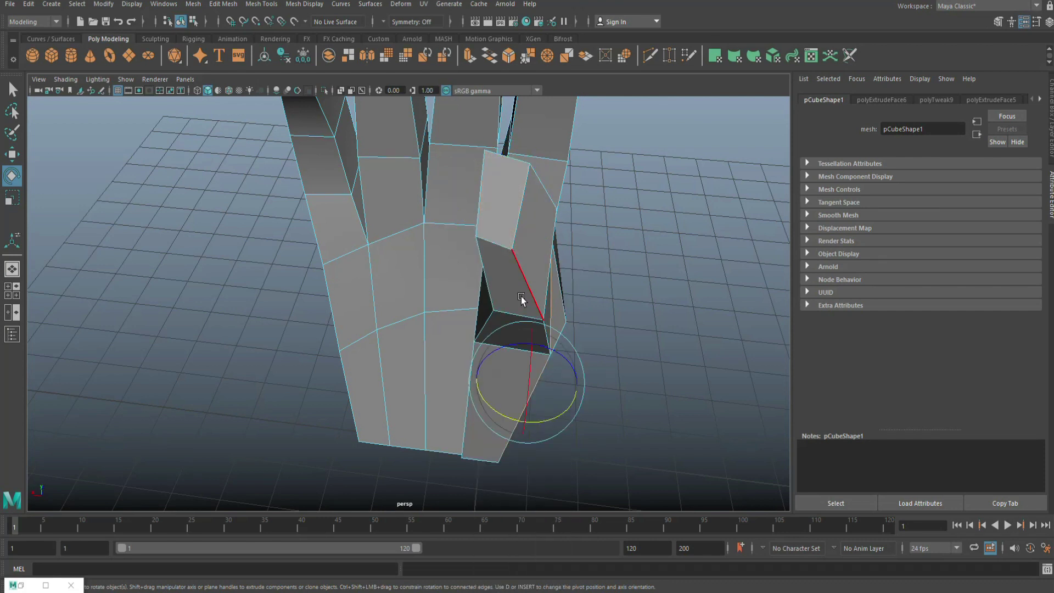
click(505, 311)
mouse_move(598, 384)
alt+mouse_down()
mouse_move(624, 405)
mouse_move(567, 394)
mouse_move(473, 321)
mouse_move(505, 299)
alt+mouse_up()
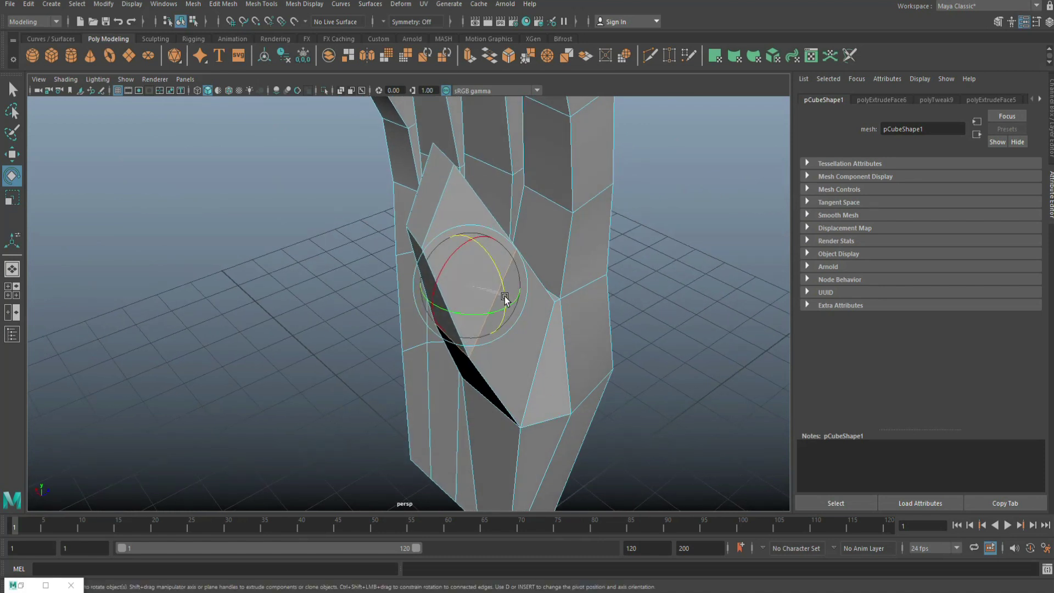
alt+drag(333, 375, 393, 293)
right_drag(402, 264, 345, 273)
click(414, 248)
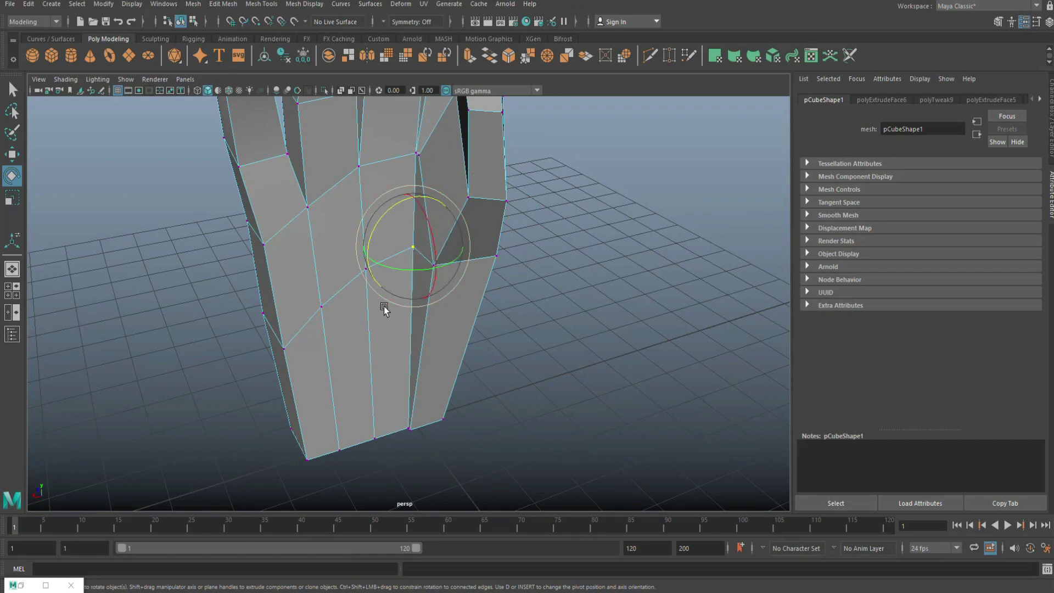
key(w)
drag(362, 269, 350, 267)
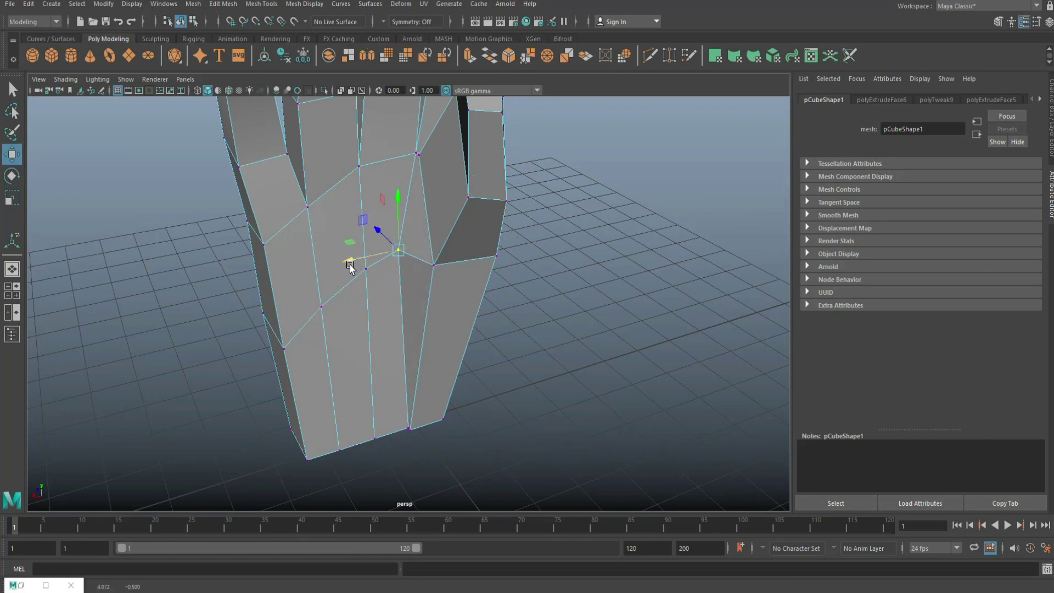
alt+drag(362, 346, 431, 371)
drag(277, 249, 292, 252)
Step: Shift the bottom wrist vertex below the thumb slightly outward along the X axis
alt+drag(357, 373, 376, 402)
alt+middle_drag(377, 403, 394, 263)
scroll(447, 379, up, 3)
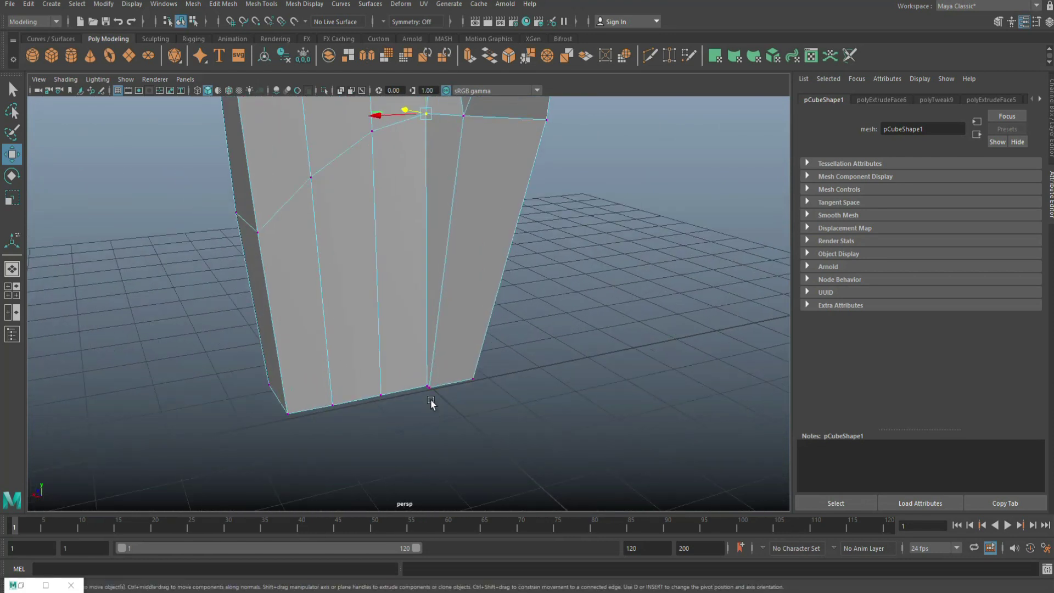
click(428, 388)
drag(381, 397, 390, 400)
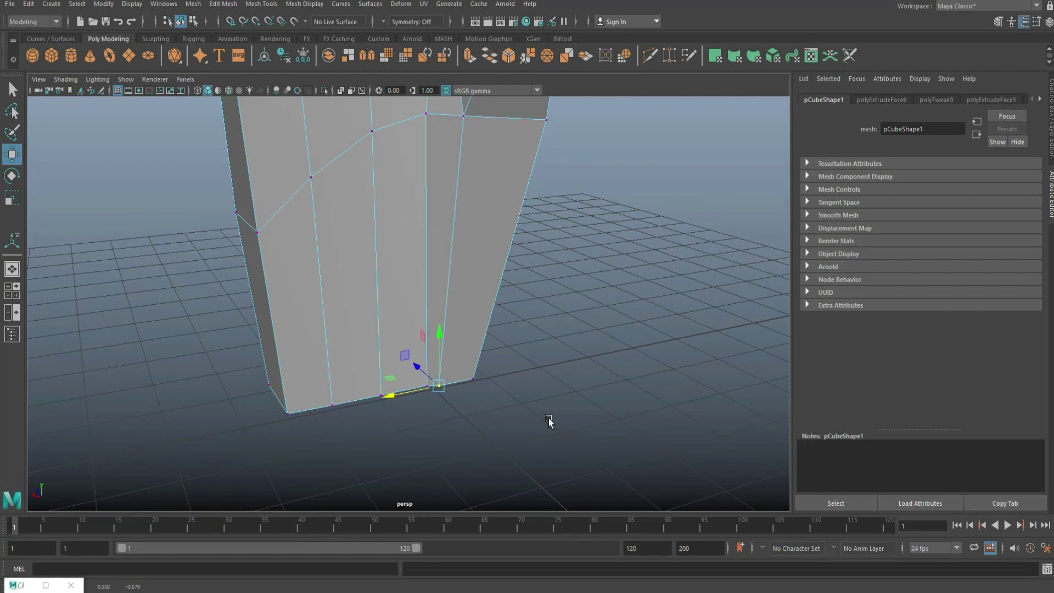
Step: Move the two outer side vertices just below the thumb base along the X axis to reshape the hand's edge
click(549, 421)
alt+drag(586, 405, 348, 478)
alt+right_drag(348, 477, 465, 476)
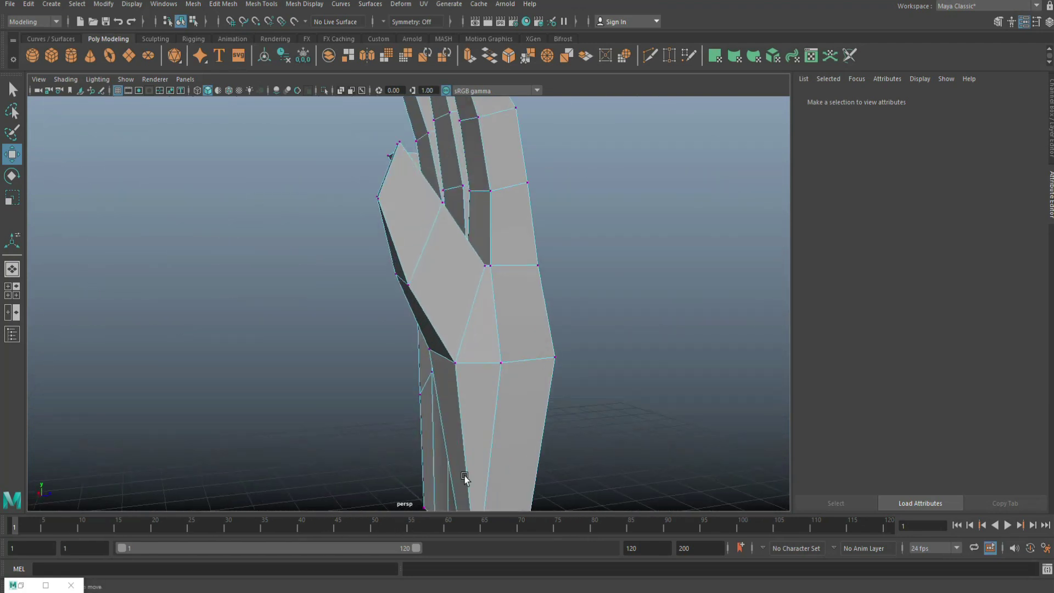
click(501, 363)
alt+drag(420, 403, 504, 376)
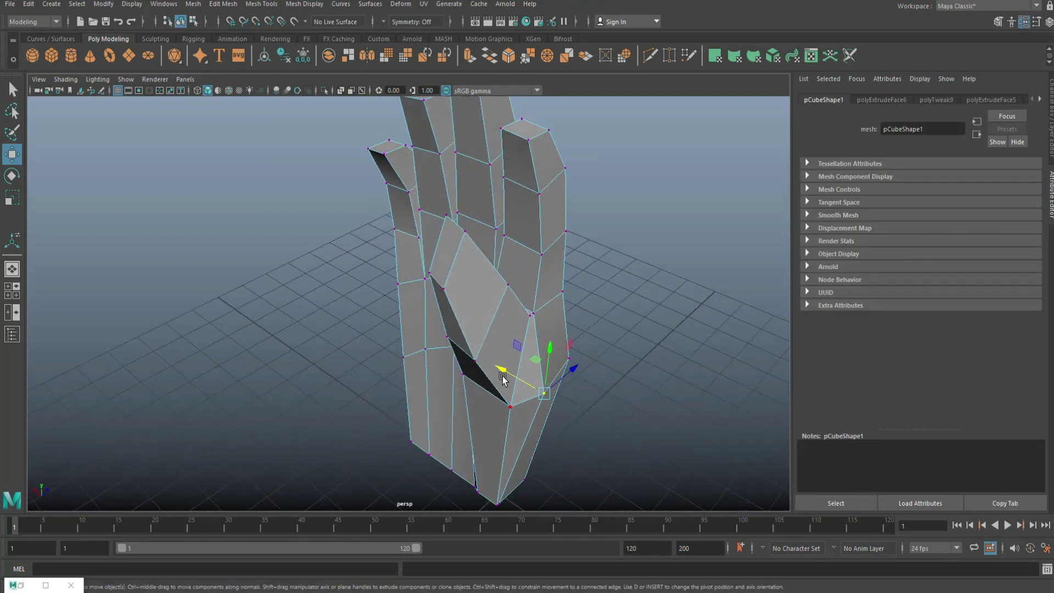
click(510, 407)
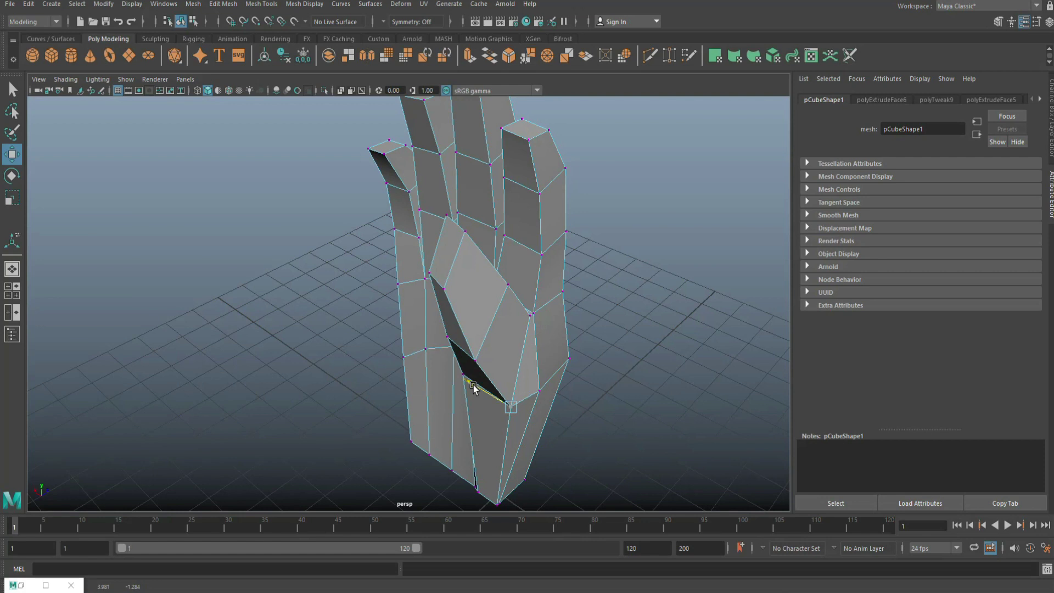
alt+drag(477, 379, 327, 411)
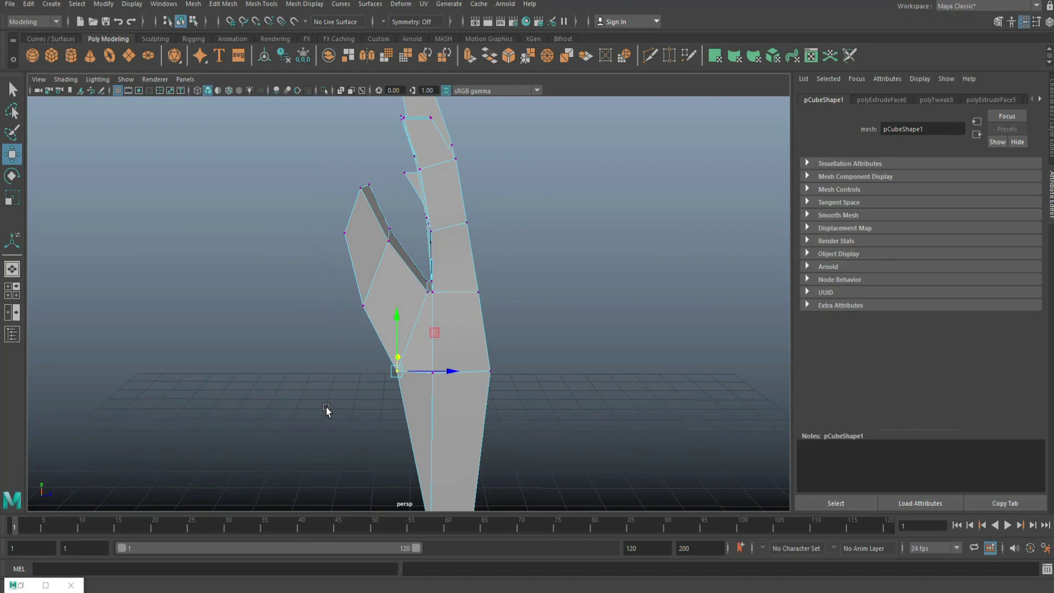
Step: Select the edge in the web between the thumb and index finger and reposition it along the Y and Z axes
scroll(492, 381, up, 6)
alt+drag(480, 360, 406, 391)
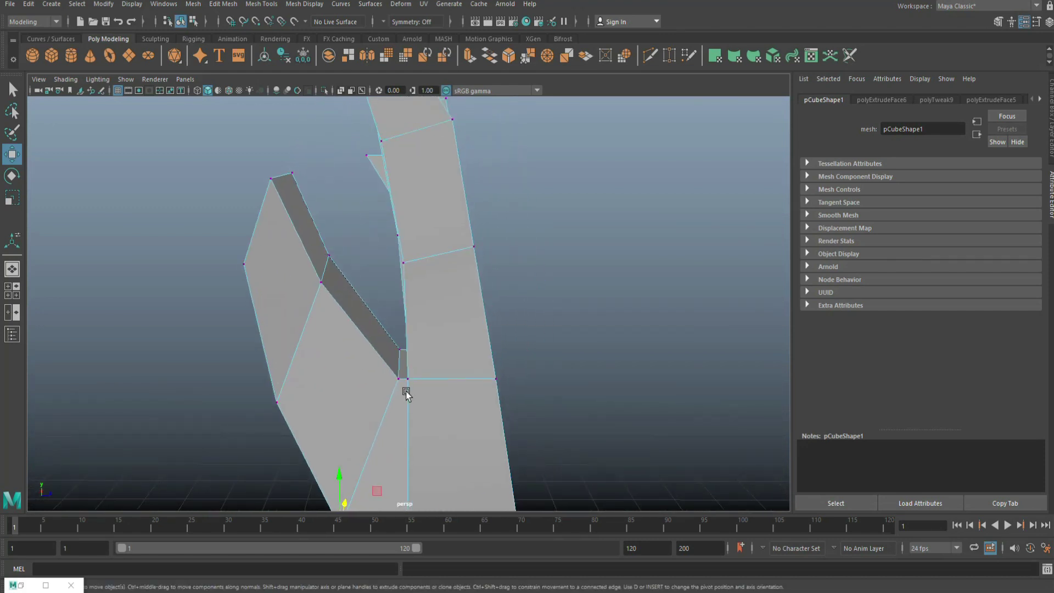
right_drag(396, 282, 385, 253)
click(381, 325)
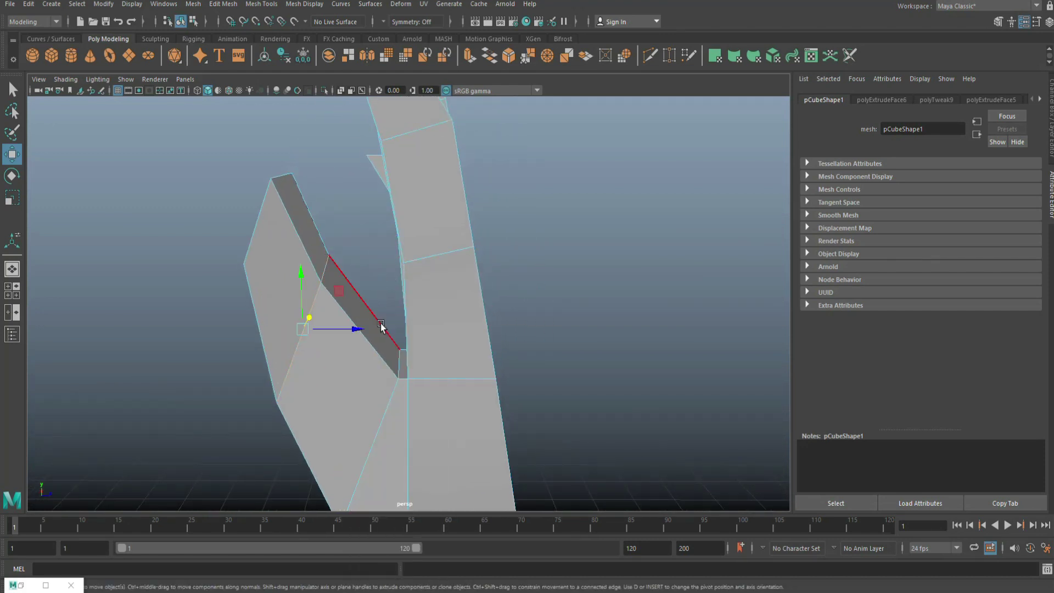
click(399, 405)
drag(397, 305, 393, 350)
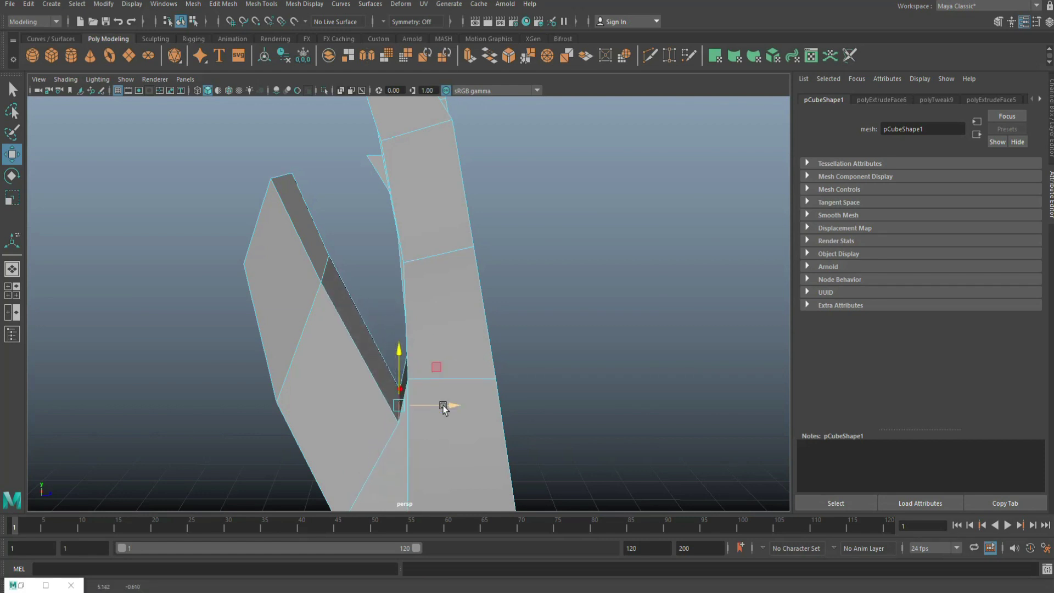
drag(455, 409, 428, 406)
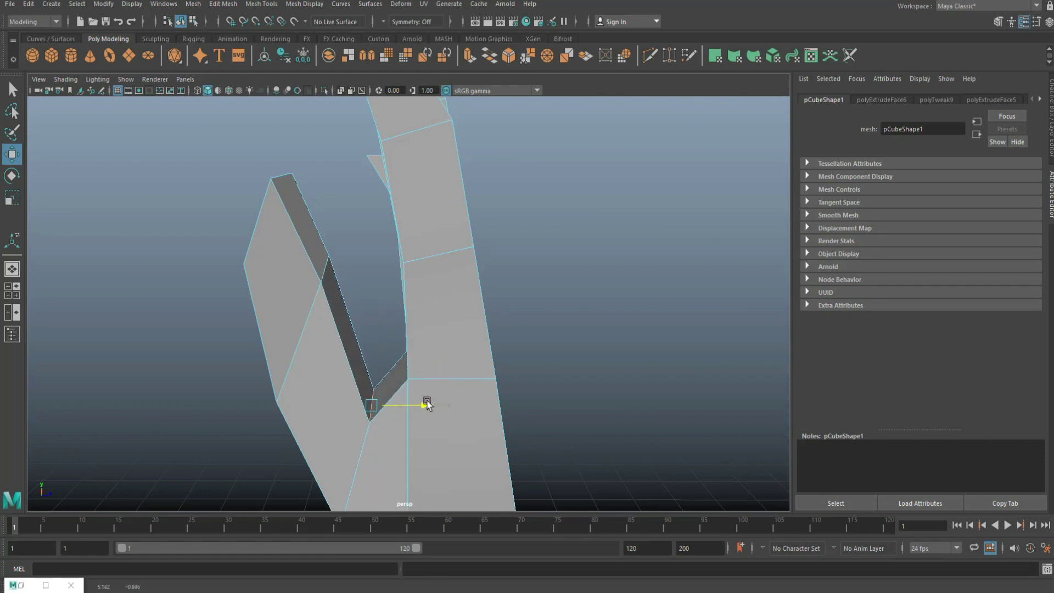
drag(373, 352, 382, 305)
click(134, 348)
scroll(166, 367, down, 3)
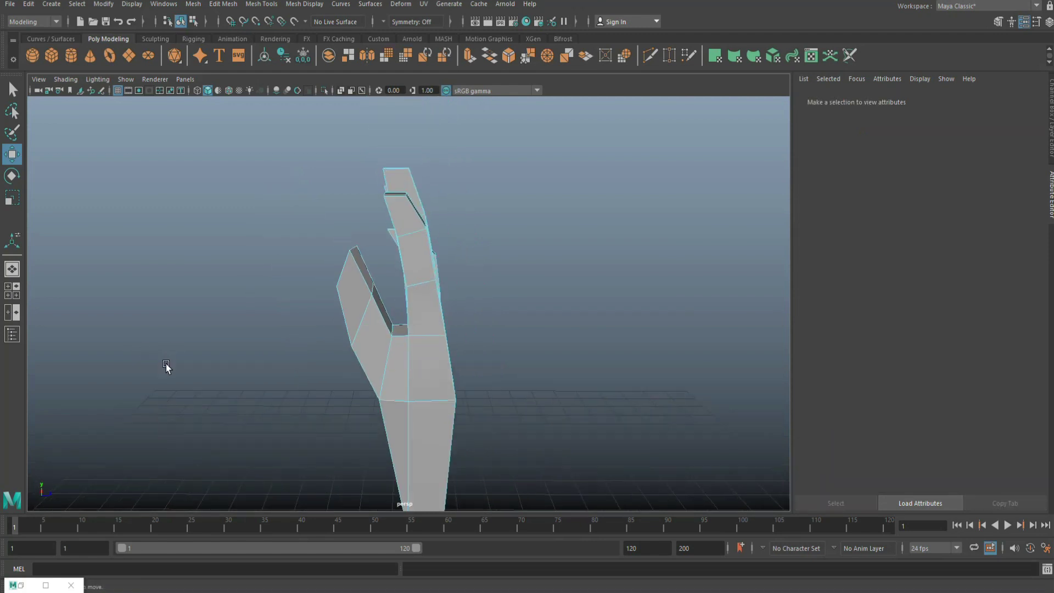
Step: Return to object mode, inspect the hand in smooth mesh preview, and restore the unsmoothed display
alt+drag(140, 384, 202, 388)
scroll(296, 396, up, 2)
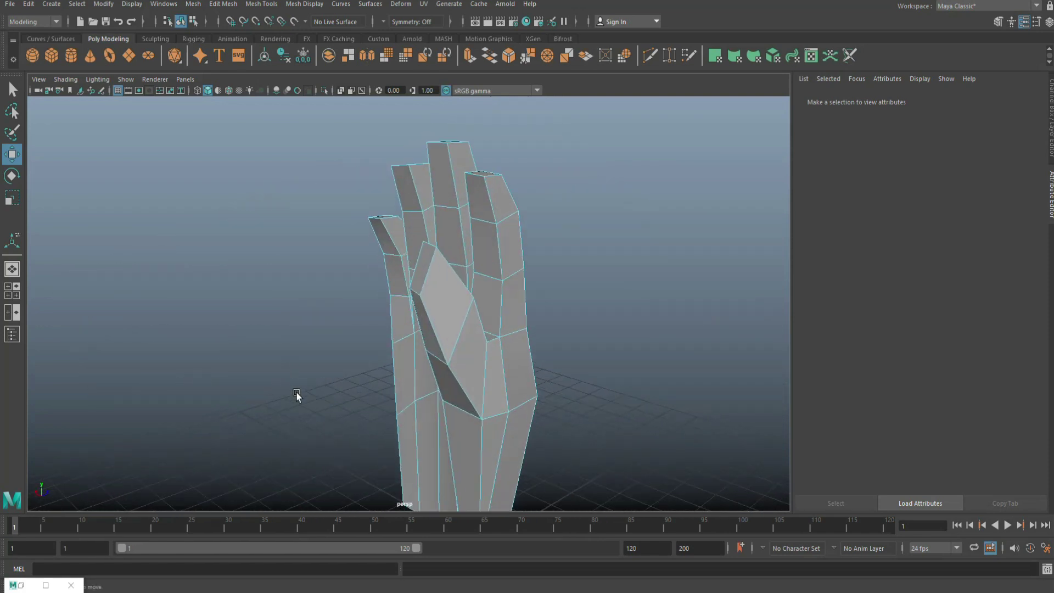
right_click(480, 282)
click(512, 266)
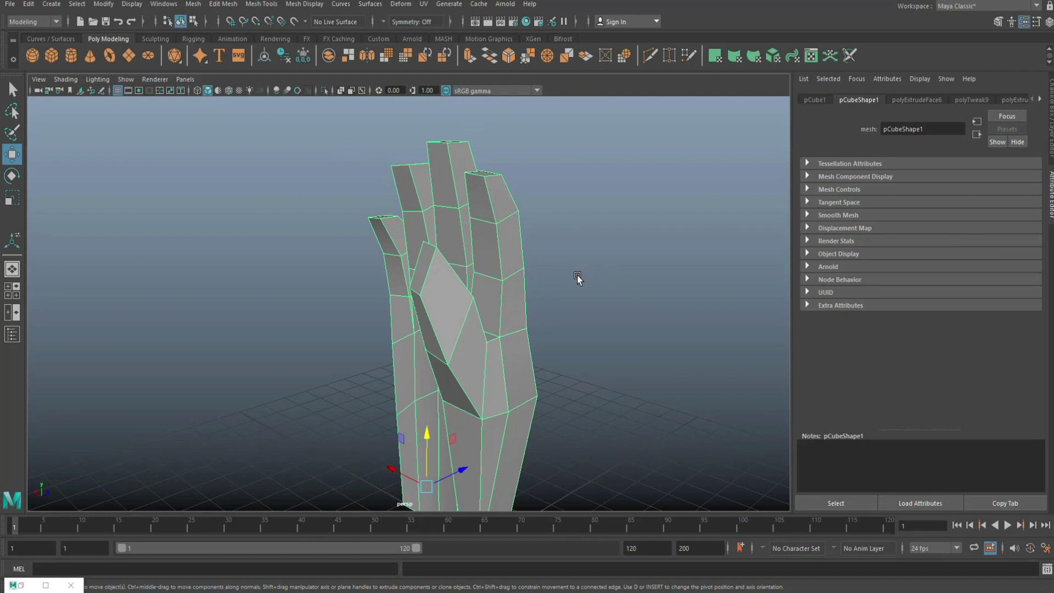
key(3)
click(592, 315)
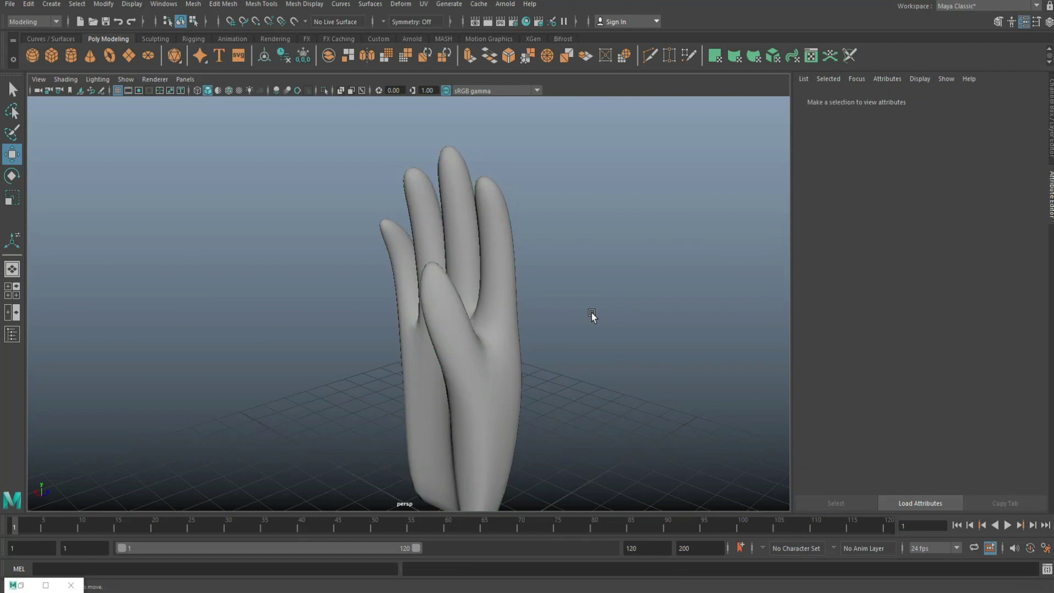
alt+drag(616, 349, 549, 327)
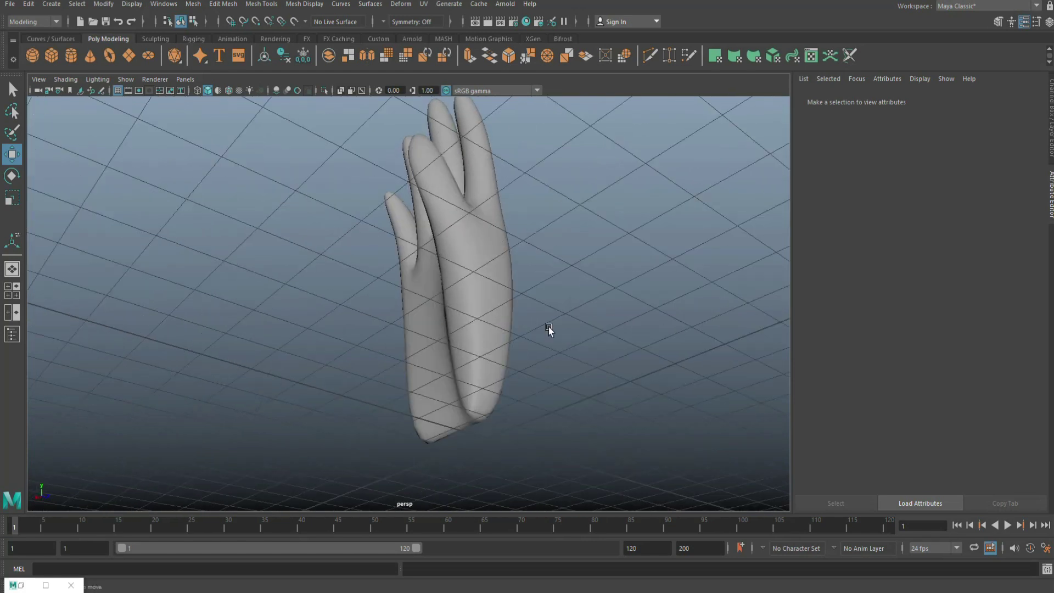
click(470, 393)
key(1)
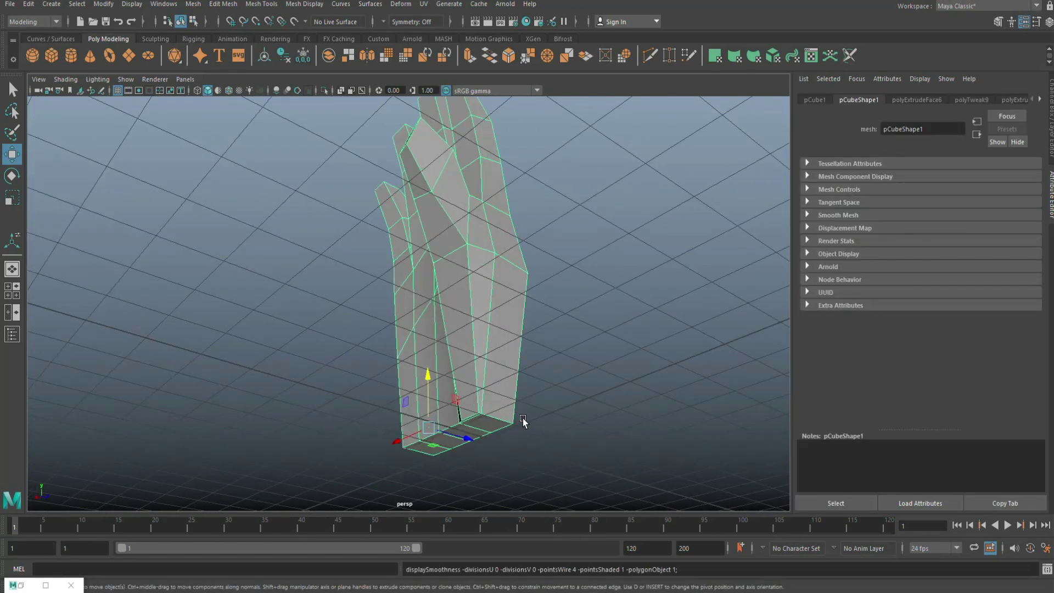
Step: Select the end faces at the bottom of the wrist, try deleting the selection, and undo the deletion
alt+middle_drag(523, 418, 525, 315)
alt+right_drag(525, 315, 555, 351)
right_drag(682, 328, 681, 324)
click(685, 341)
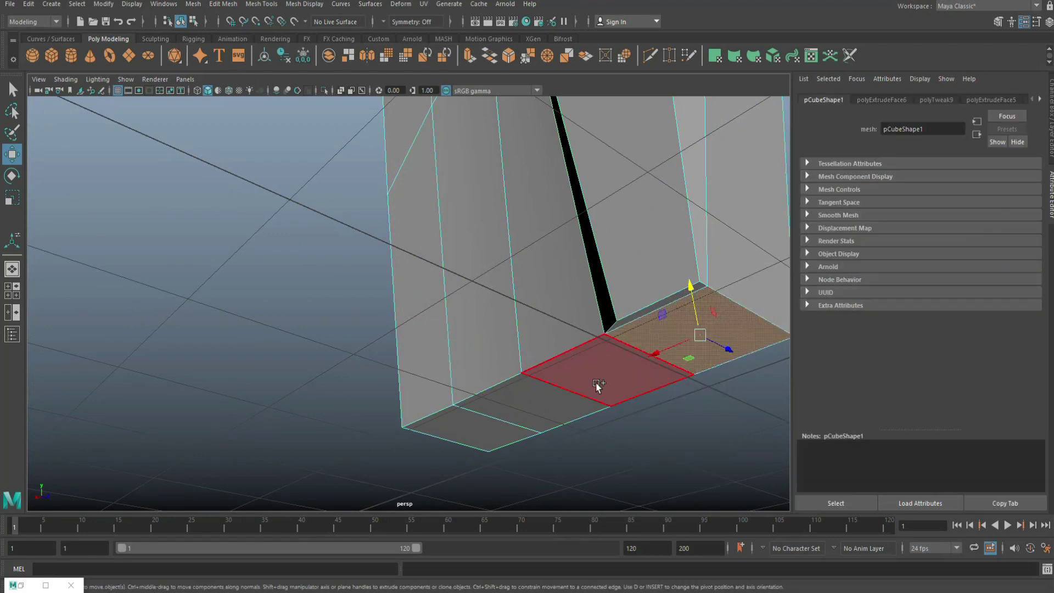
shift+click(599, 386)
shift+click(533, 410)
shift+click(471, 432)
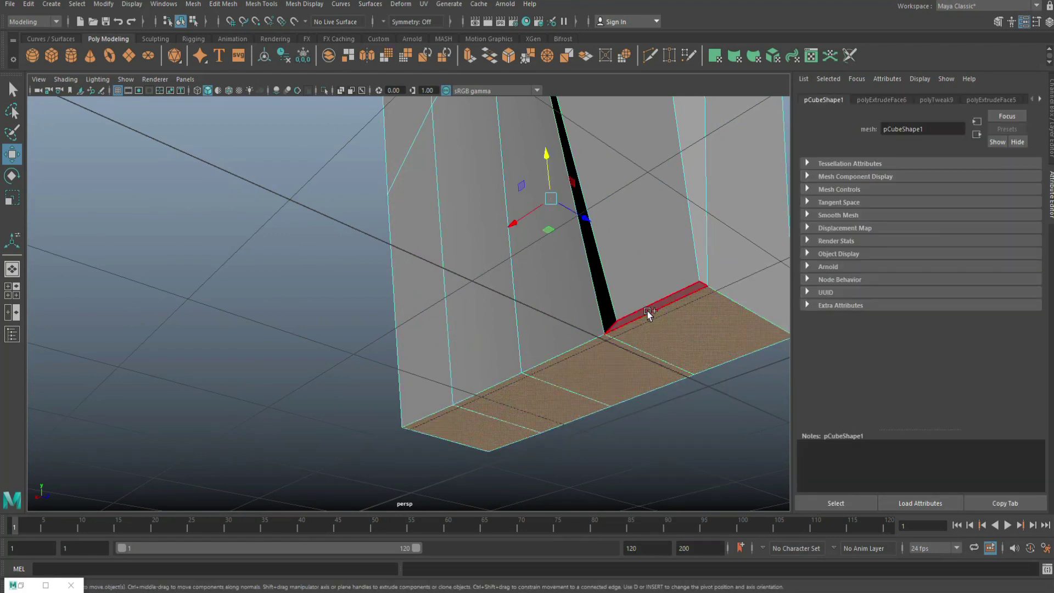
key(Delete)
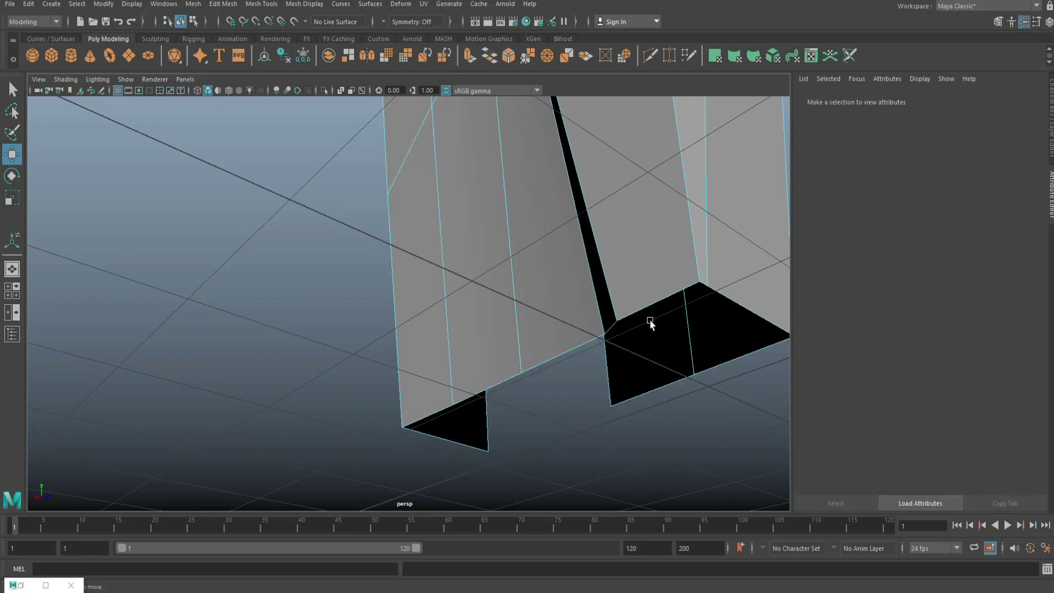
key(ctrl+z)
Step: Remove the stray faces on the back of the hand from the selection and delete only the wrist's bottom end faces
alt+drag(591, 344, 429, 341)
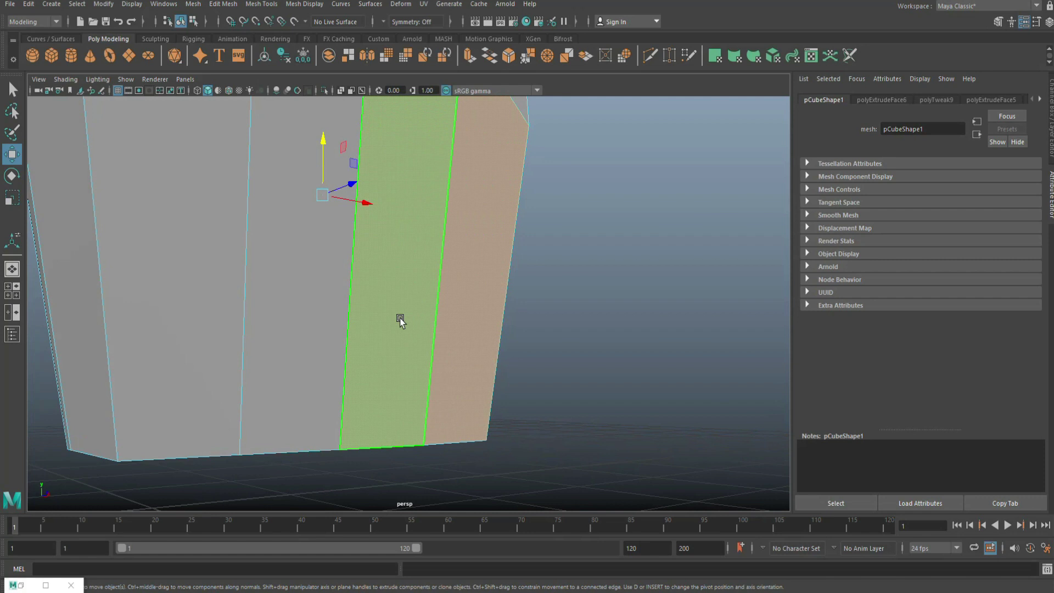
alt+drag(435, 305, 661, 378)
key(Delete)
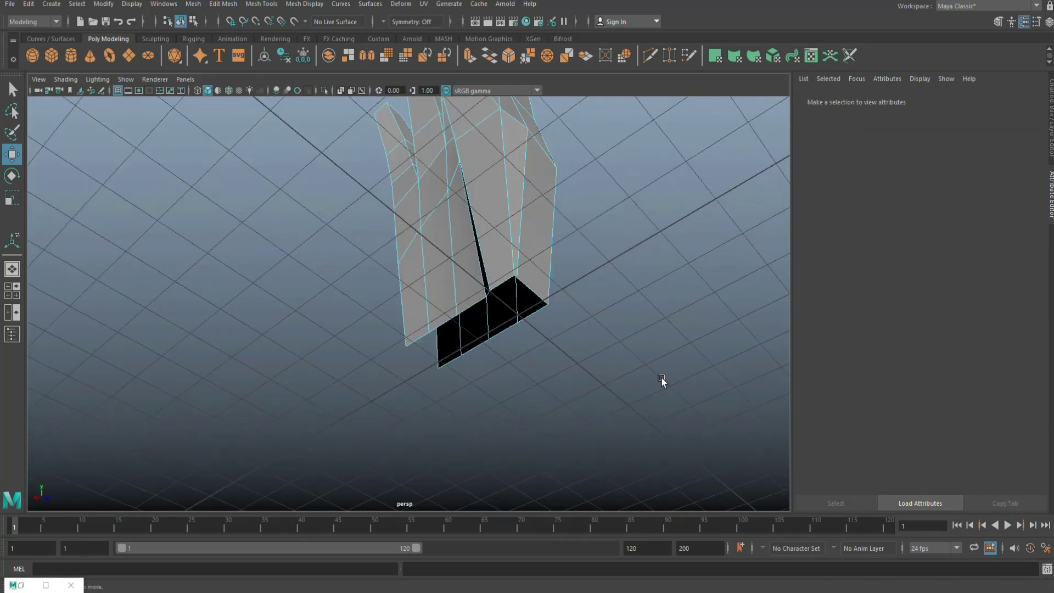
alt+drag(527, 407, 580, 426)
key(ctrl+z)
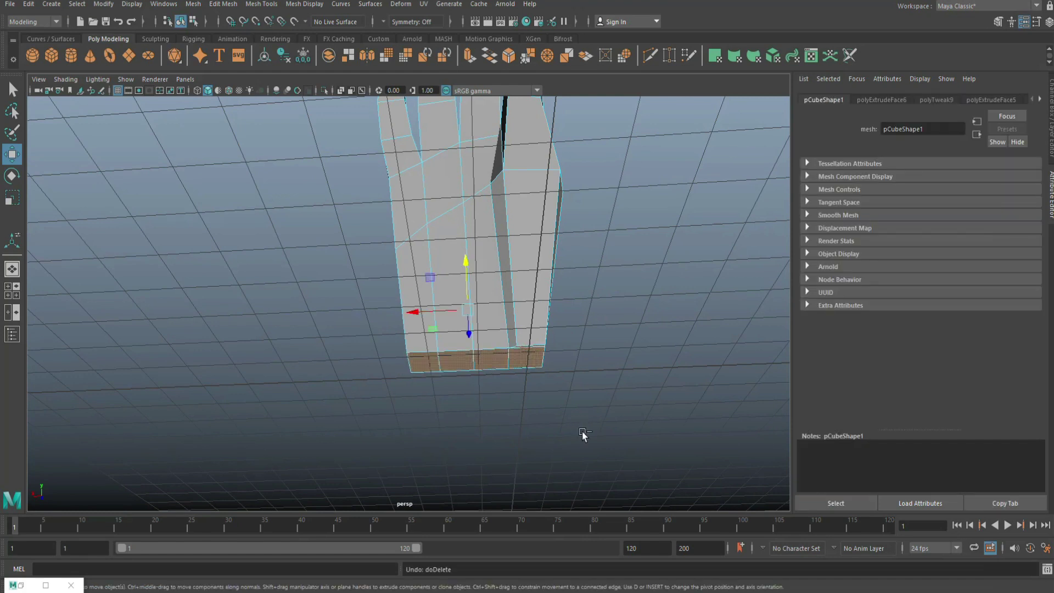
alt+drag(454, 437, 518, 463)
click(397, 290)
Step: Insert an edge loop around the hand midway between the thumb base and the open wrist end
alt+drag(561, 427, 390, 407)
scroll(475, 384, down, 10)
mouse_move(486, 359)
alt+mouse_down()
mouse_move(505, 381)
mouse_move(498, 402)
mouse_move(466, 391)
mouse_move(492, 373)
mouse_move(480, 327)
mouse_move(479, 351)
alt+mouse_up()
scroll(466, 392, up, 3)
scroll(466, 392, up, 5)
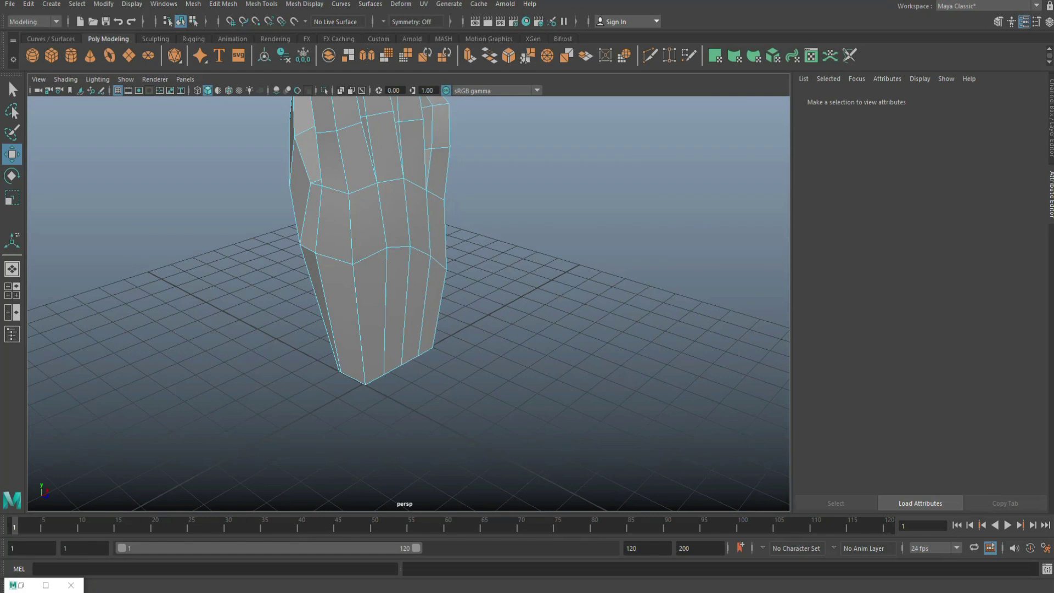
click(262, 4)
click(361, 90)
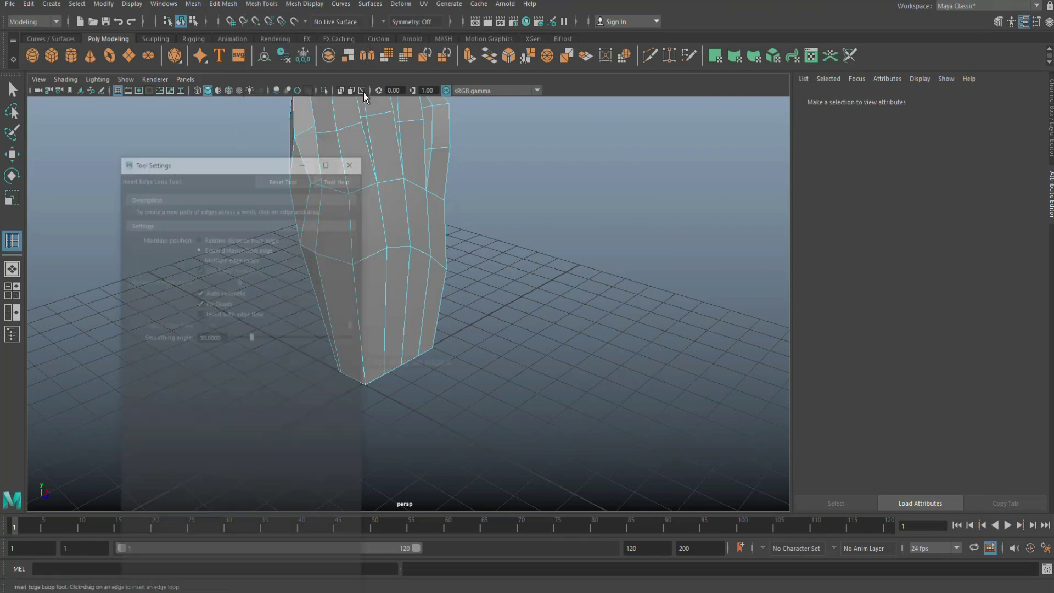
click(330, 94)
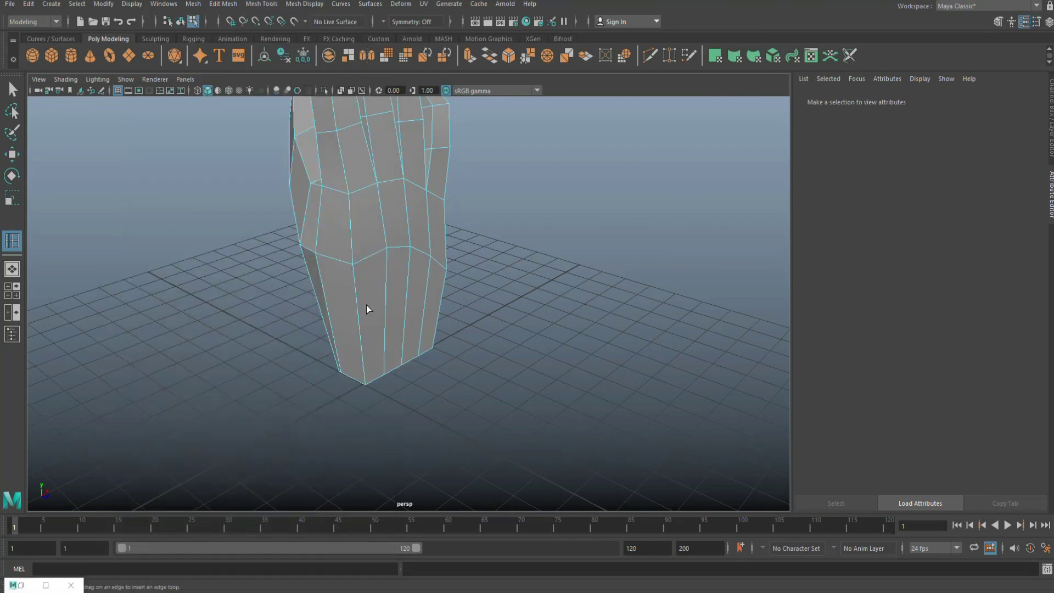
click(387, 320)
alt+drag(411, 405, 433, 346)
Step: Insert a second edge loop close to the open bottom end of the wrist
click(261, 4)
click(261, 4)
click(304, 4)
mouse_move(261, 4)
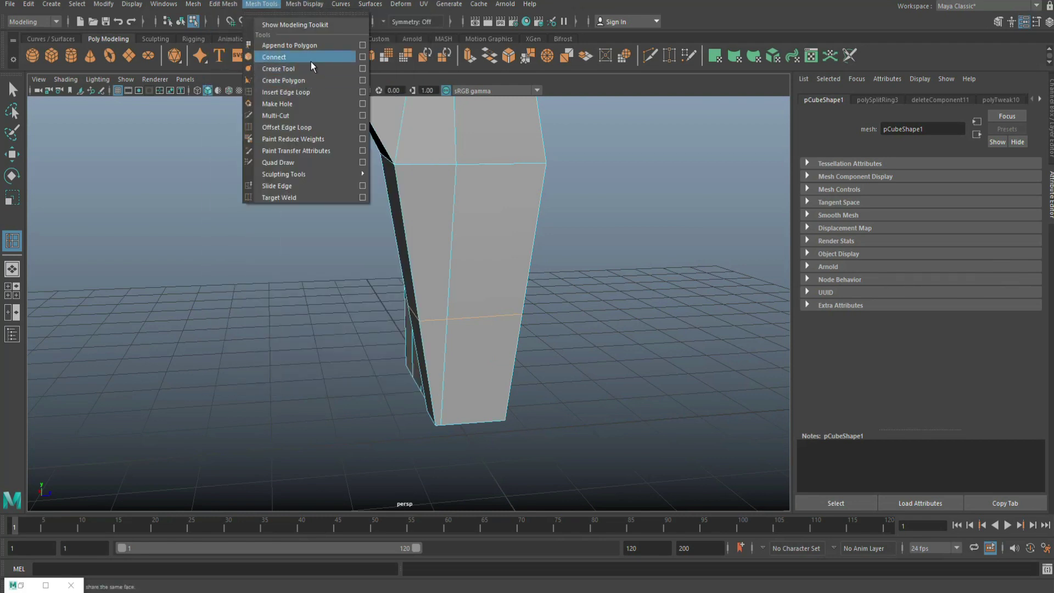
mouse_move(314, 8)
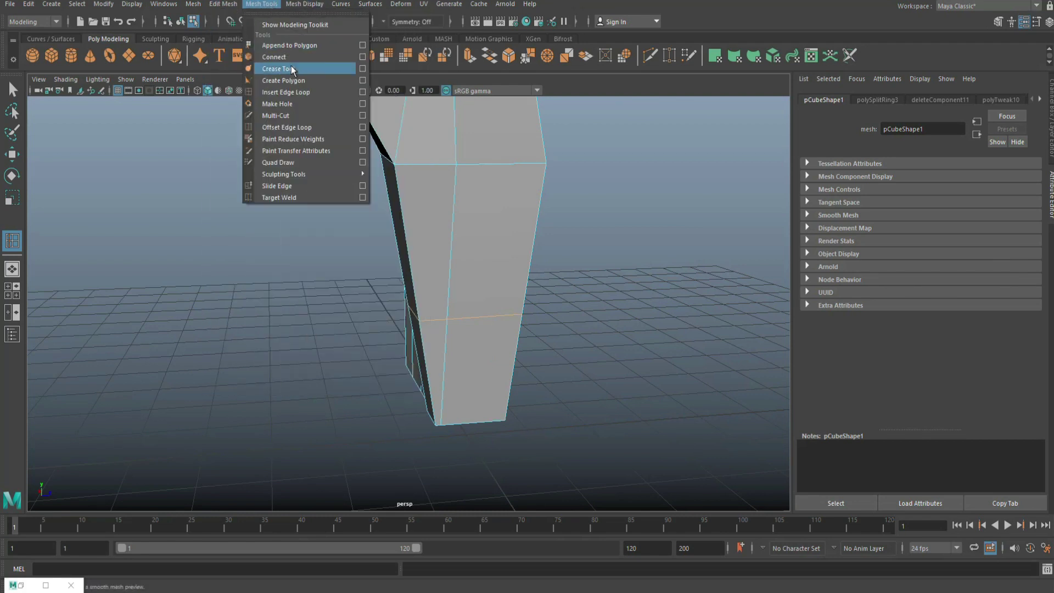
click(296, 92)
drag(442, 410, 444, 424)
Step: Select the side edge at the base of the index finger and move it outward along the X axis
alt+middle_drag(599, 255, 597, 465)
alt+right_drag(597, 465, 585, 311)
mouse_move(585, 310)
alt+mouse_down()
mouse_move(527, 316)
mouse_move(498, 301)
mouse_move(593, 315)
mouse_move(633, 303)
mouse_move(538, 308)
mouse_move(586, 308)
mouse_move(571, 324)
alt+mouse_up()
scroll(580, 326, up, 5)
right_drag(410, 277, 409, 245)
alt+drag(402, 339, 433, 355)
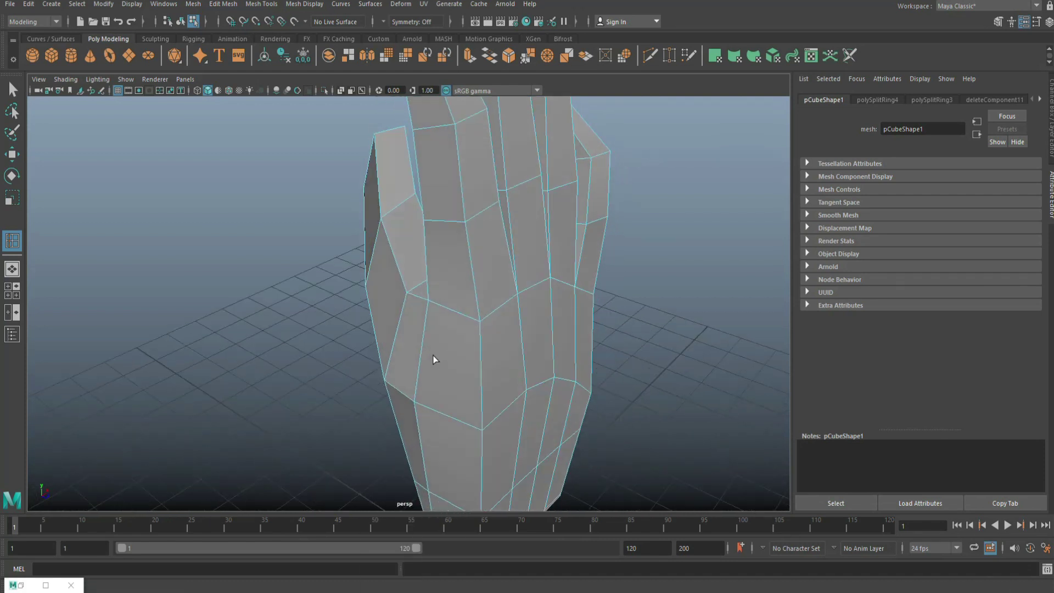
key(q)
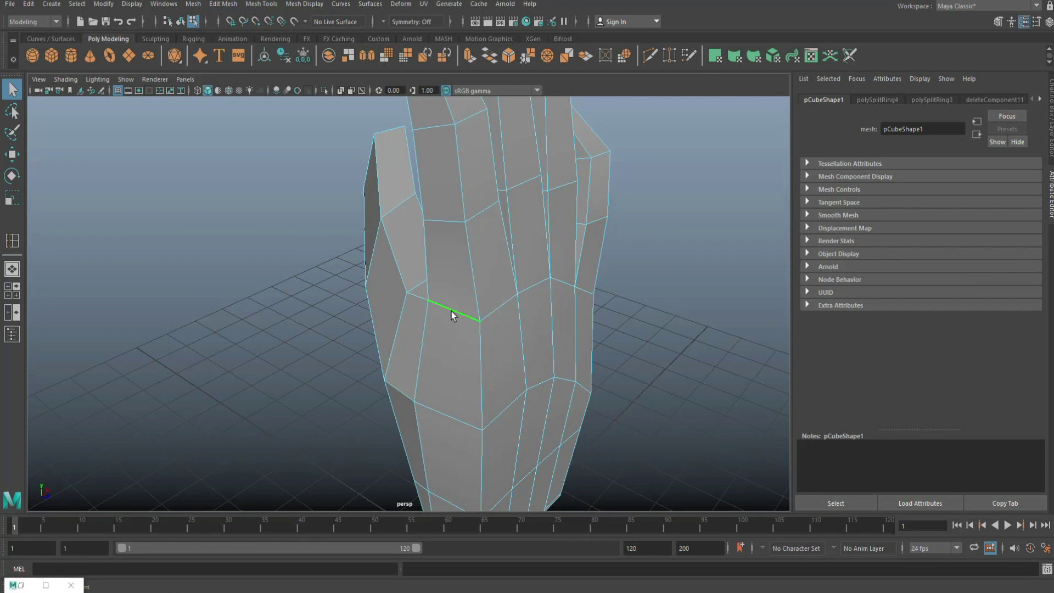
key(w)
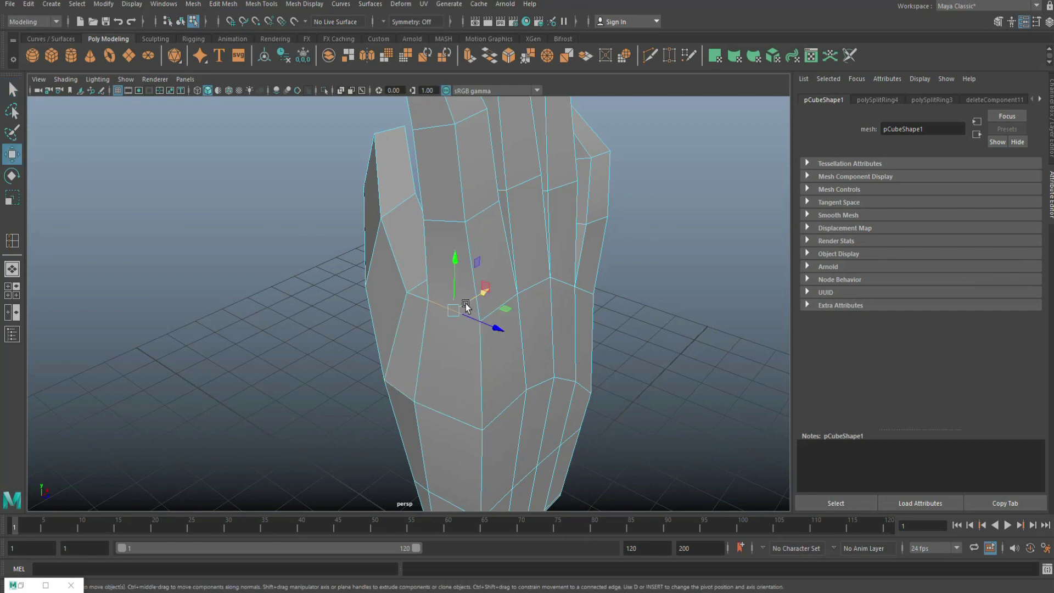
drag(481, 297, 462, 300)
alt+drag(560, 379, 523, 377)
alt+middle_drag(523, 364, 542, 493)
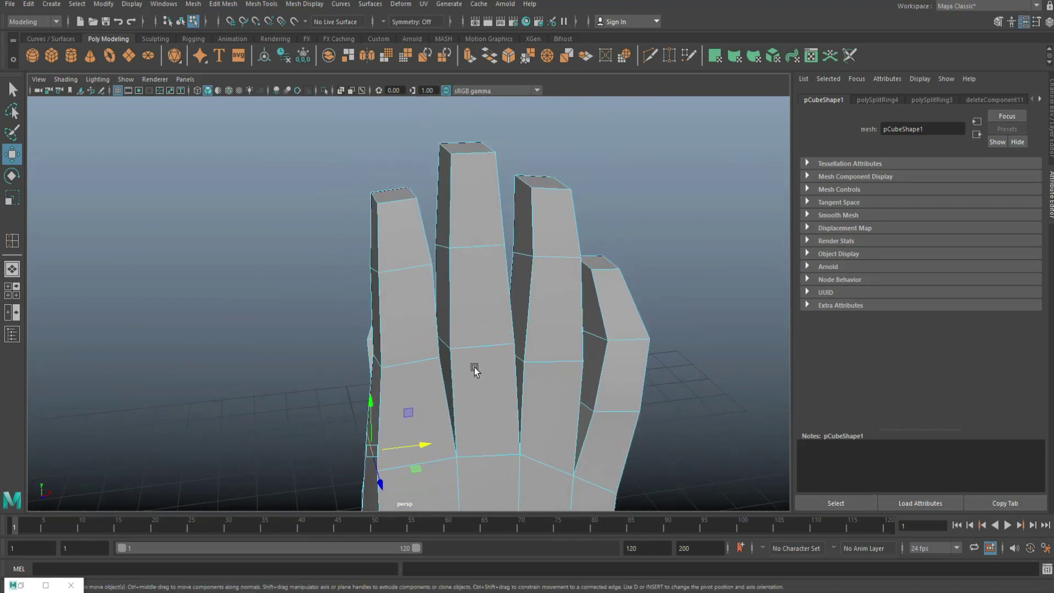
Step: Select the index fingertip's end vertices and move them slightly along the X axis toward the middle finger
click(401, 201)
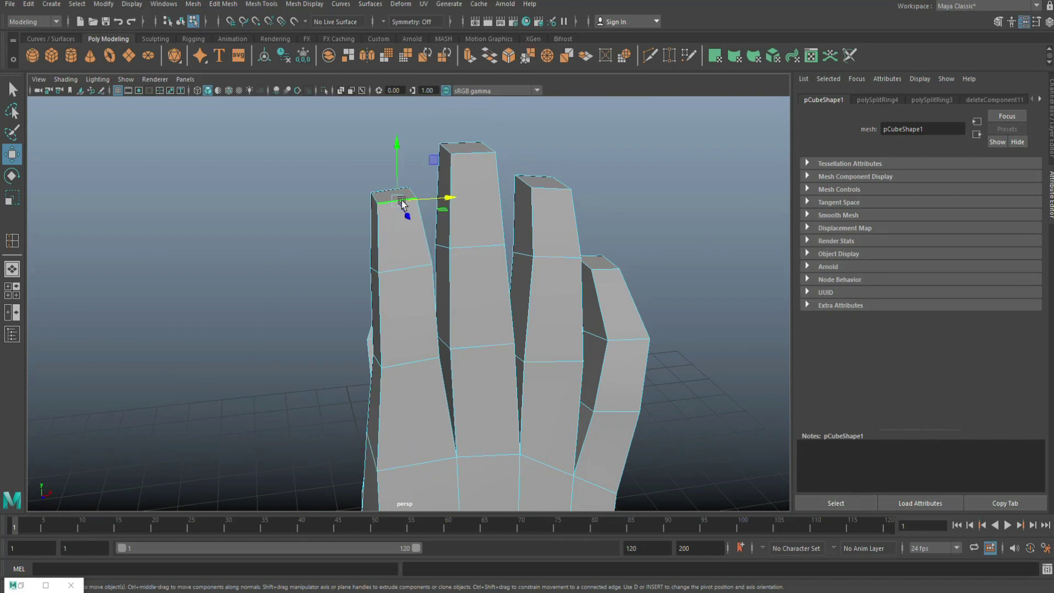
right_drag(373, 191, 324, 189)
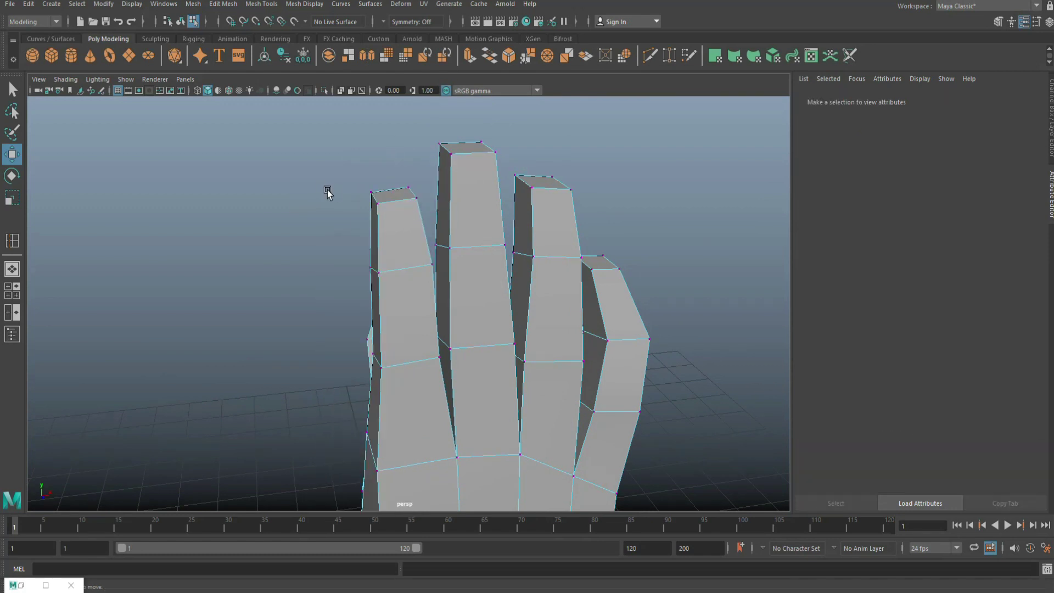
alt+drag(326, 190, 311, 180)
drag(312, 141, 440, 207)
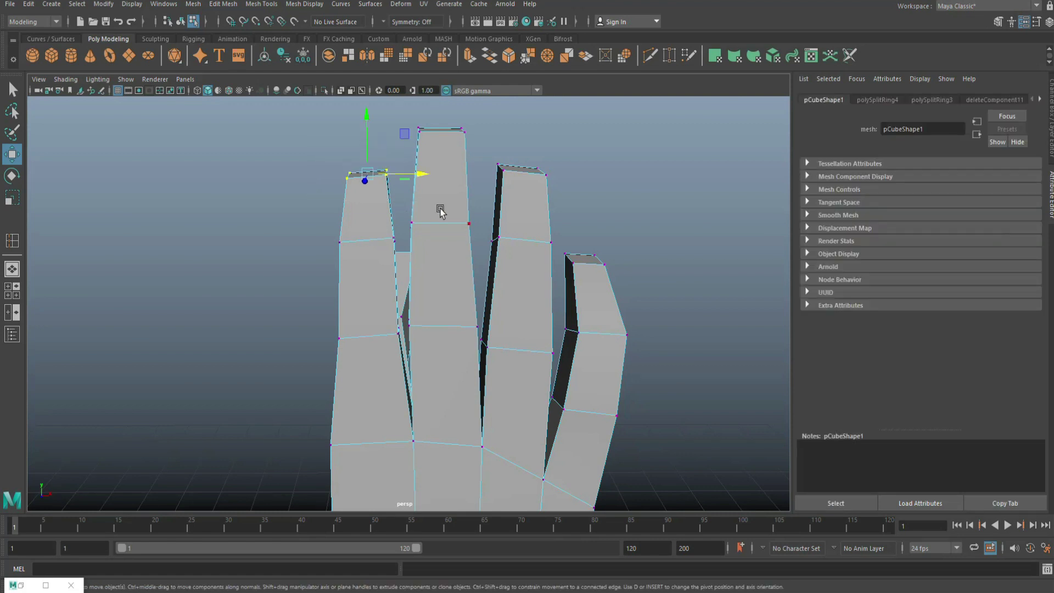
drag(423, 172, 432, 175)
click(208, 222)
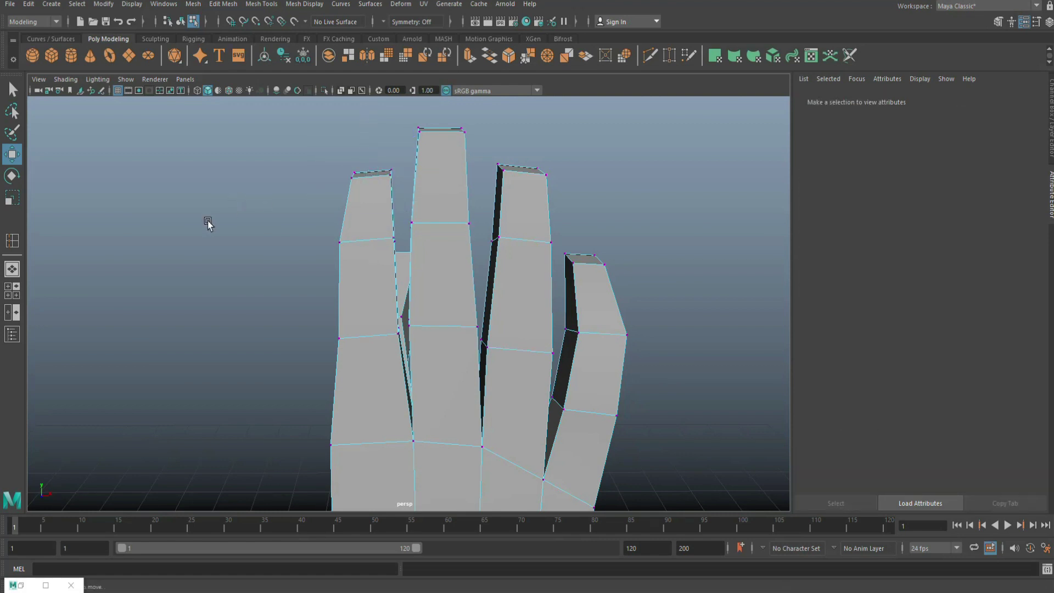
Step: Check the hand's shape in smooth mesh preview and return it to the unsmoothed display
scroll(190, 245, down, 6)
alt+drag(185, 266, 268, 307)
right_drag(444, 343, 526, 254)
alt+drag(526, 254, 446, 354)
key(3)
click(556, 366)
click(477, 334)
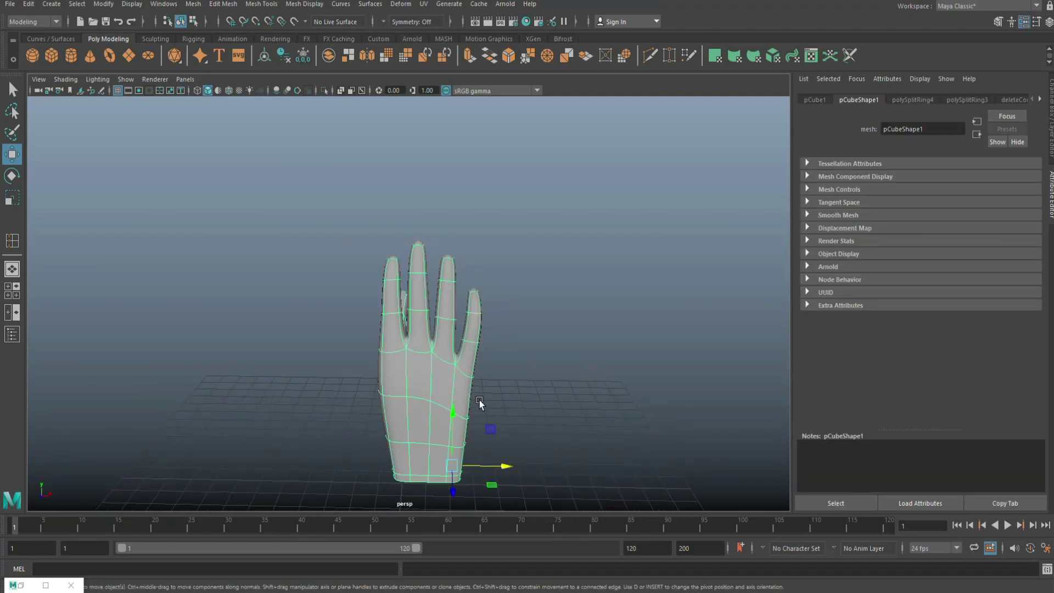
key(1)
Step: Select the ring of vertices at the little finger's upper joint and move it slightly inward along the X axis
scroll(540, 393, up, 6)
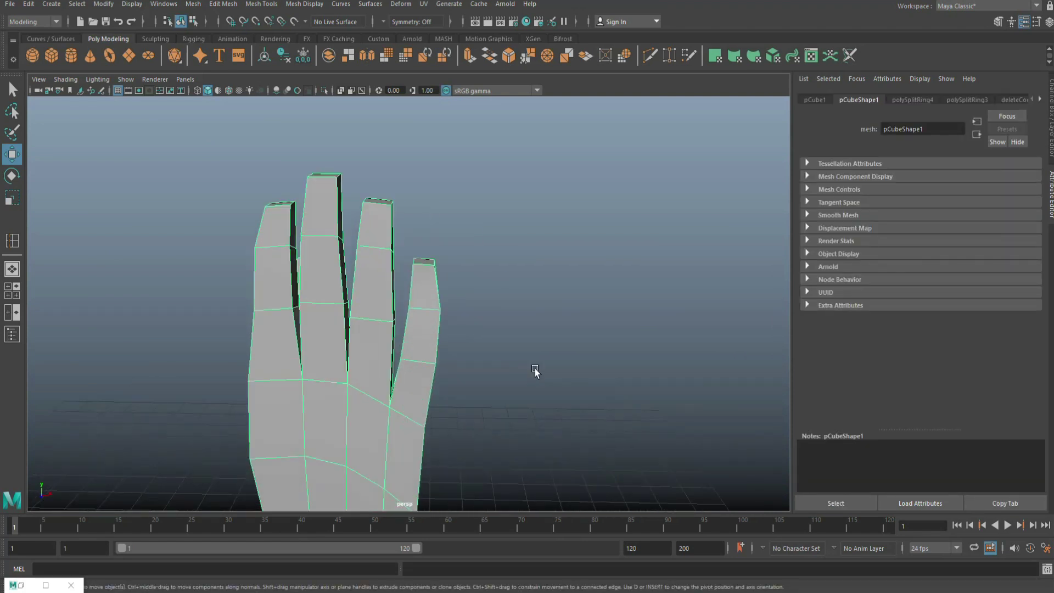
scroll(535, 368, up, 10)
scroll(504, 365, down, 9)
right_drag(450, 306, 414, 299)
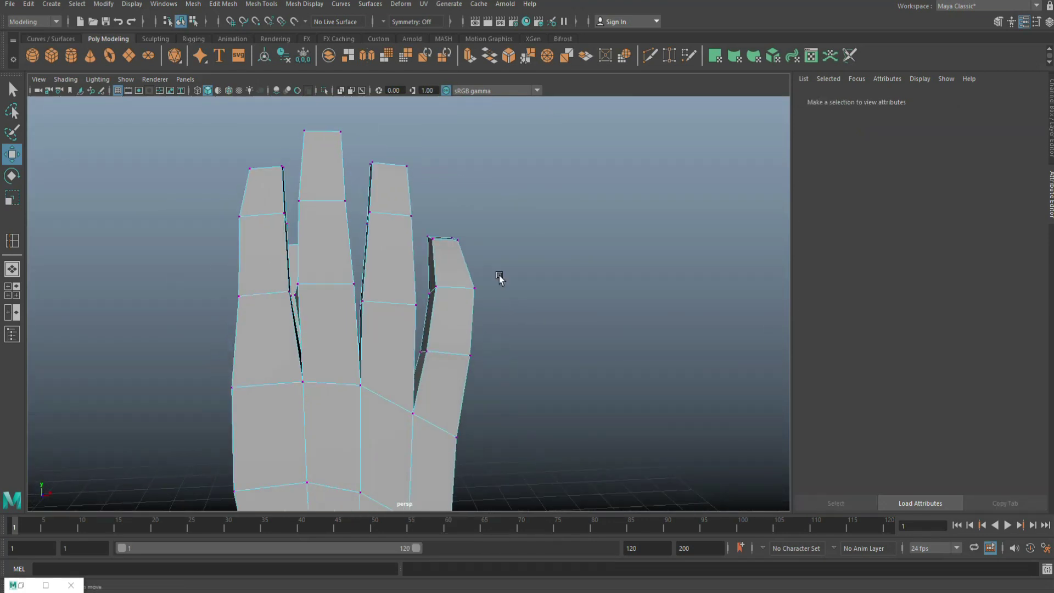
drag(454, 304, 425, 309)
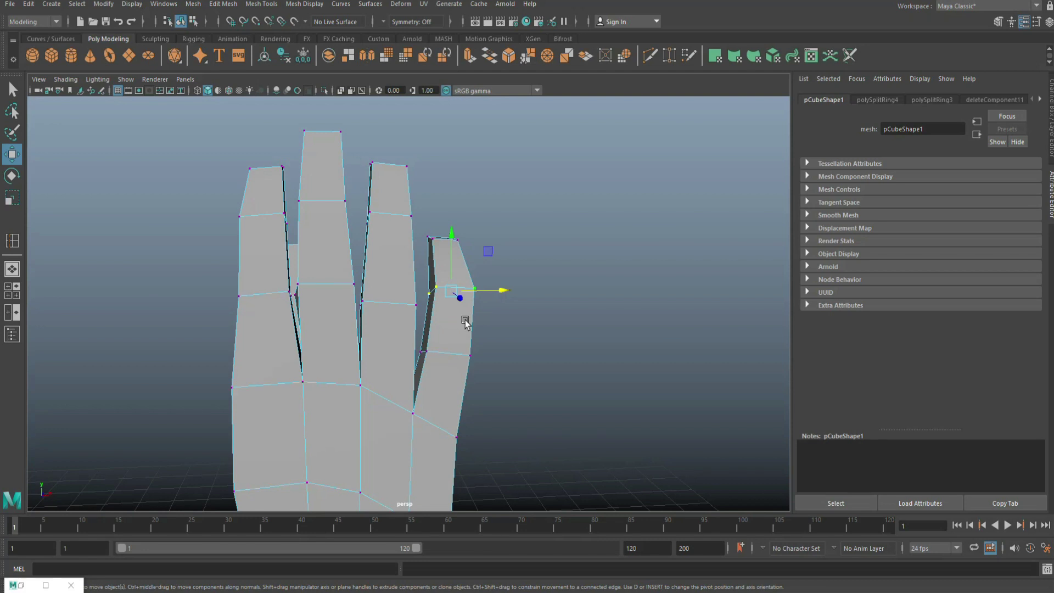
drag(504, 293, 500, 292)
click(531, 346)
Step: Select the little finger's tip face and move it toward the back of the hand and slightly upward to straighten the finger
alt+right_drag(530, 346, 450, 414)
alt+drag(451, 414, 500, 398)
scroll(438, 338, up, 5)
alt+middle_drag(438, 338, 583, 425)
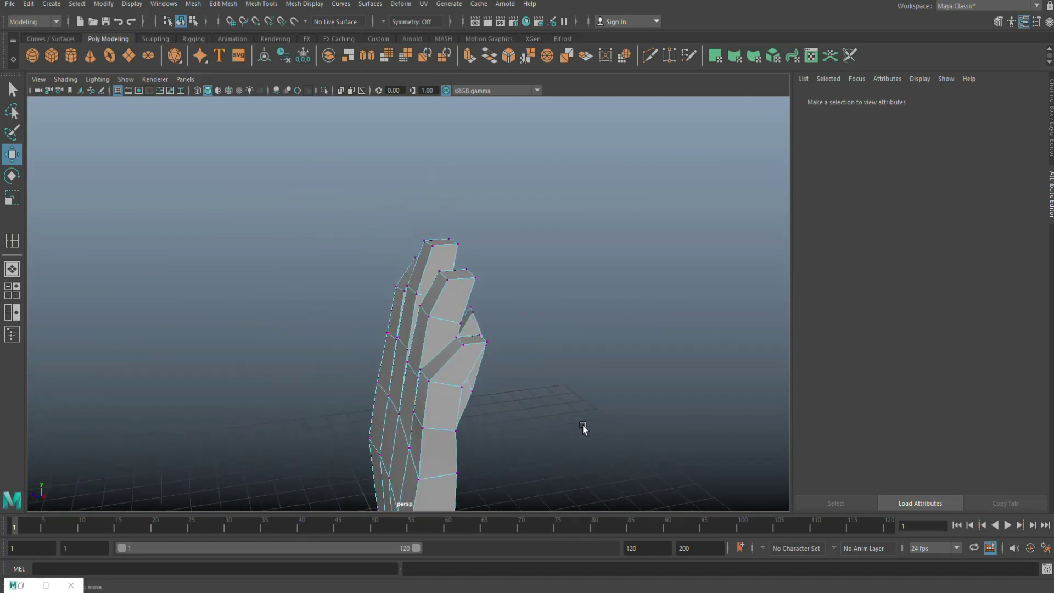
scroll(525, 405, up, 3)
right_drag(500, 353, 493, 326)
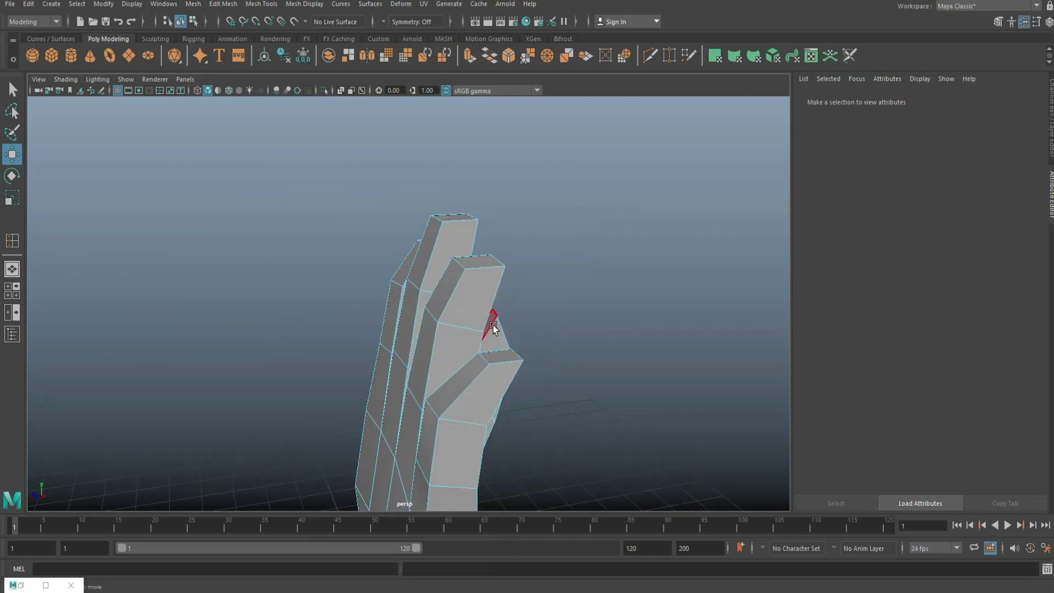
click(497, 357)
drag(450, 362, 429, 364)
drag(481, 314, 482, 289)
drag(434, 354, 429, 354)
key(e)
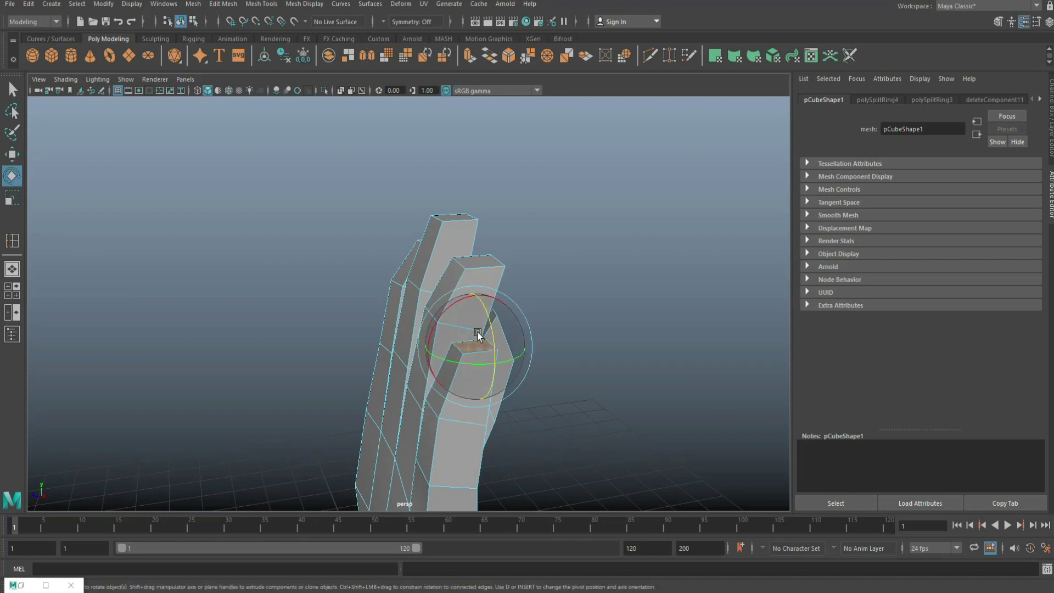
click(581, 282)
Step: Examine the overall hand shape from several sides, including the palm and thumb
alt+right_drag(588, 301, 461, 396)
alt+drag(461, 397, 626, 391)
scroll(564, 429, up, 5)
alt+middle_drag(568, 420, 677, 268)
alt+drag(610, 311, 709, 405)
scroll(577, 419, down, 1)
scroll(569, 417, up, 2)
scroll(569, 416, down, 1)
scroll(568, 416, up, 2)
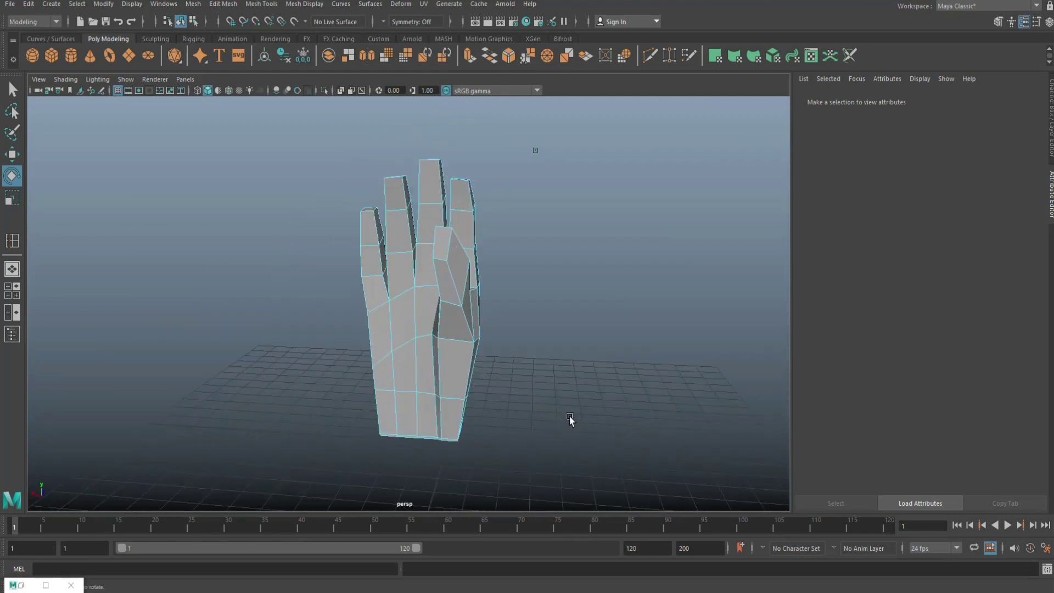
mouse_move(598, 400)
alt+mouse_down()
mouse_move(499, 419)
mouse_move(530, 403)
mouse_move(569, 430)
mouse_move(593, 402)
mouse_move(645, 388)
mouse_move(624, 410)
mouse_move(638, 390)
mouse_move(635, 400)
mouse_move(613, 398)
alt+mouse_up()
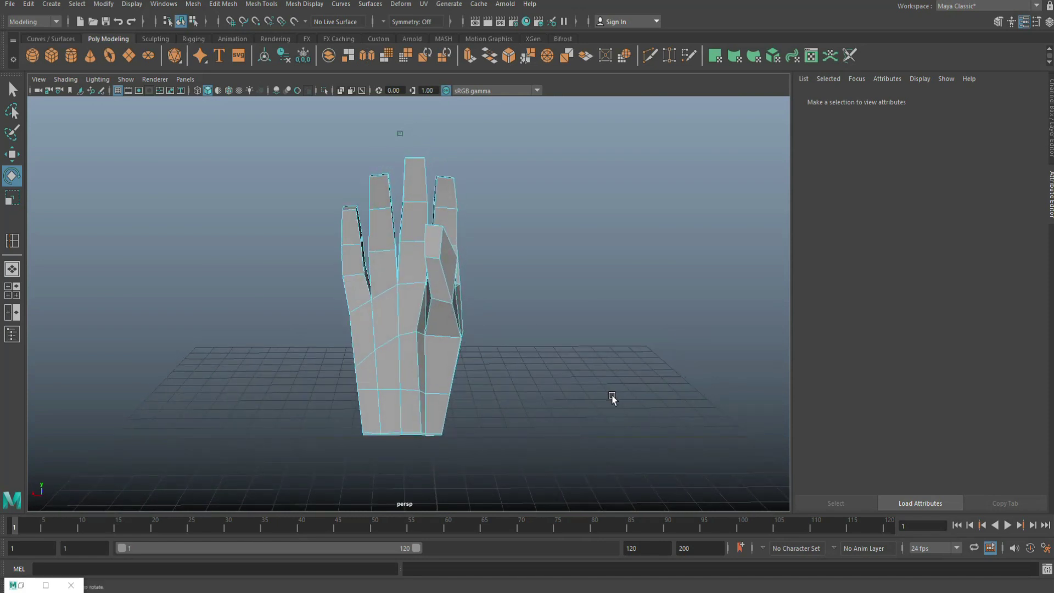